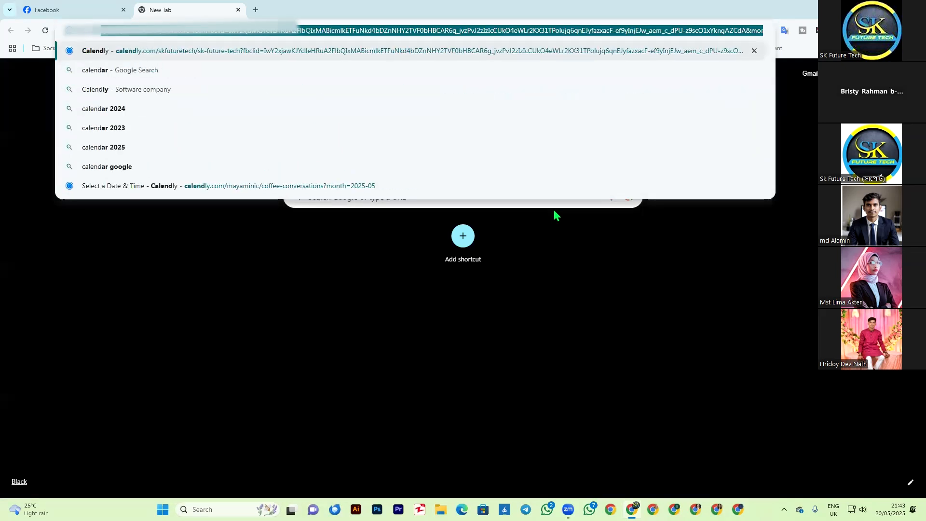
Step: Search for "calendly", go to the Calendly website and open its account sign-up page
{"action": "type", "text": "ly"}
{"action": "key", "text": "Delete"}
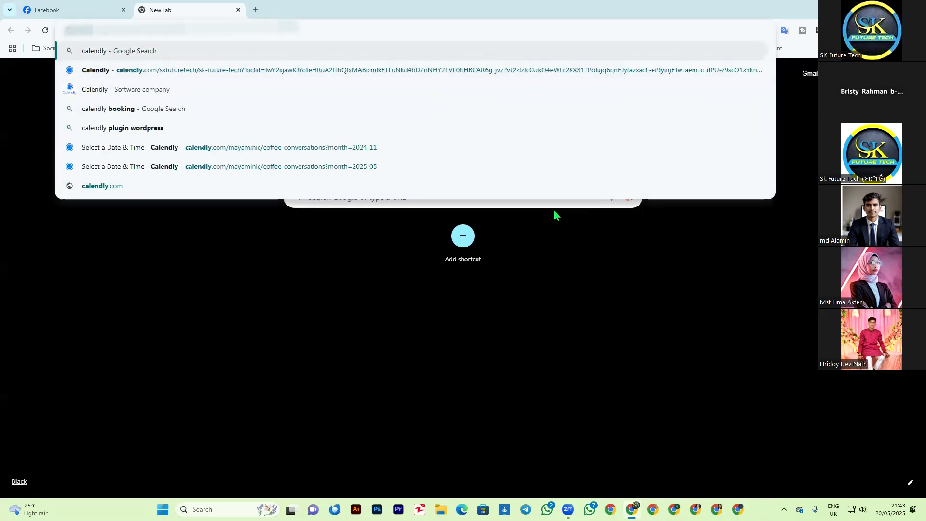
{"action": "key", "text": "Return"}
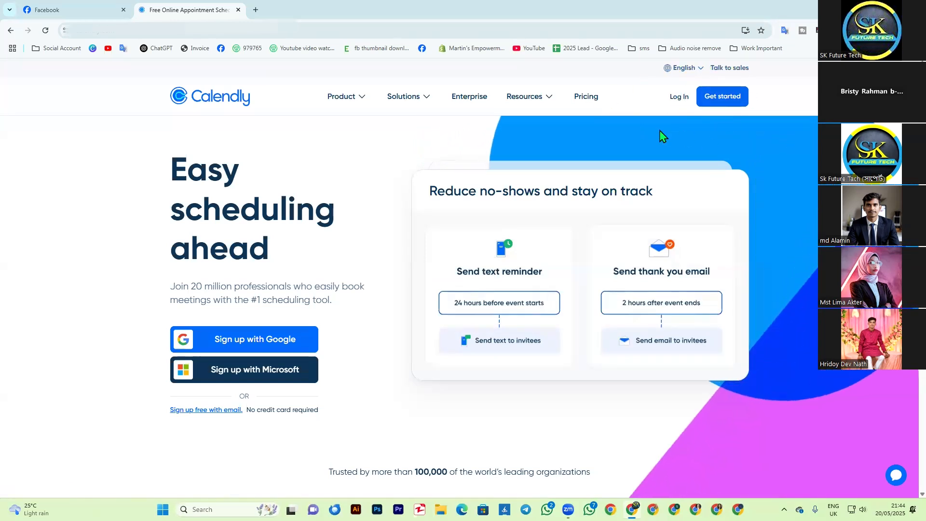
{"action": "left_click", "coordinate": [717, 101]}
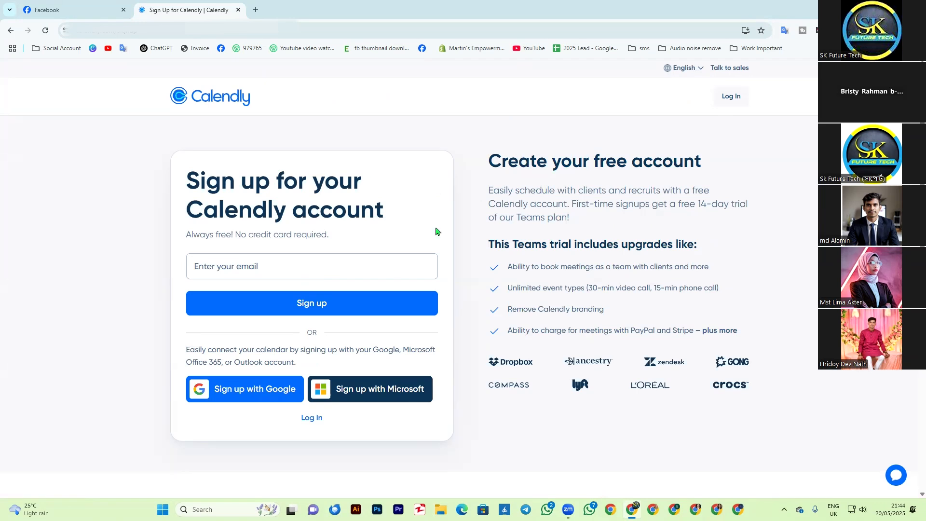
Step: Enter the account e-mail in the Calendly sign-up form and submit it
{"action": "left_click", "coordinate": [241, 267]}
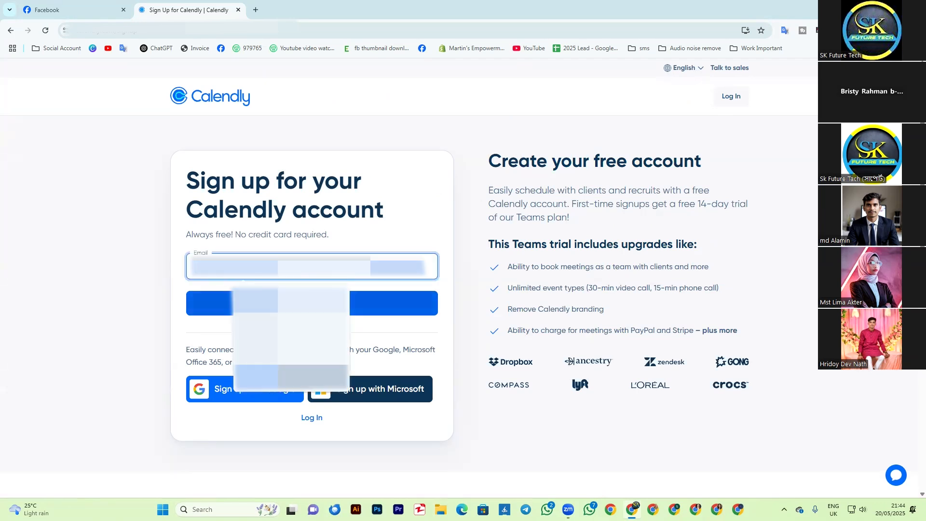
{"action": "left_click", "coordinate": [271, 303]}
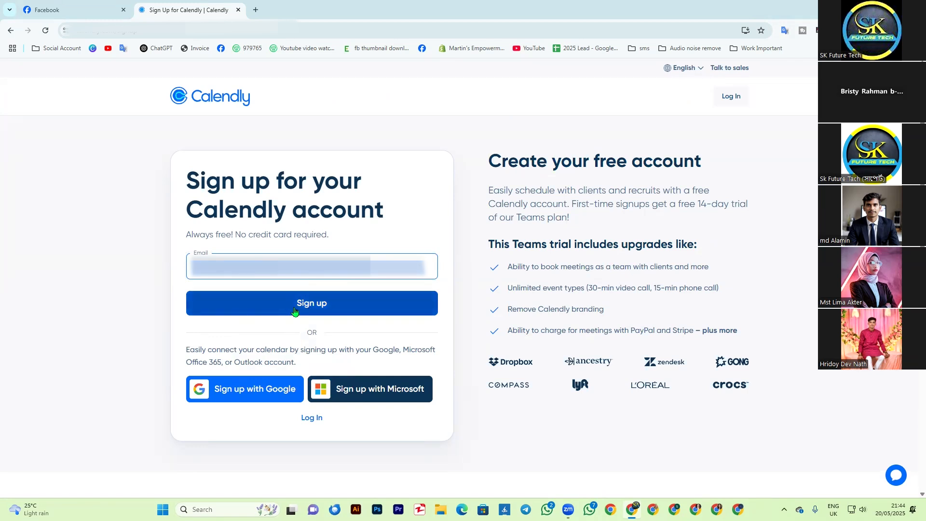
{"action": "left_click", "coordinate": [312, 333]}
{"action": "double_click", "coordinate": [312, 333]}
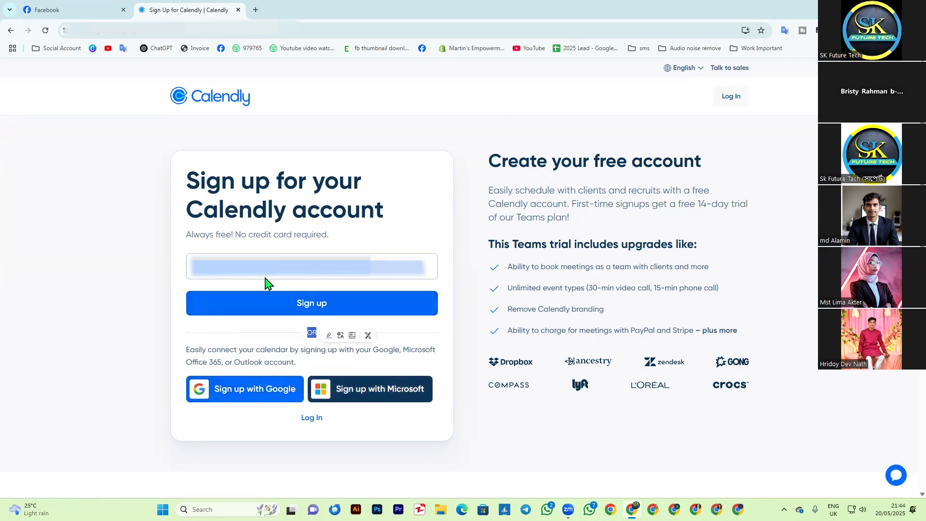
{"action": "left_click", "coordinate": [306, 336]}
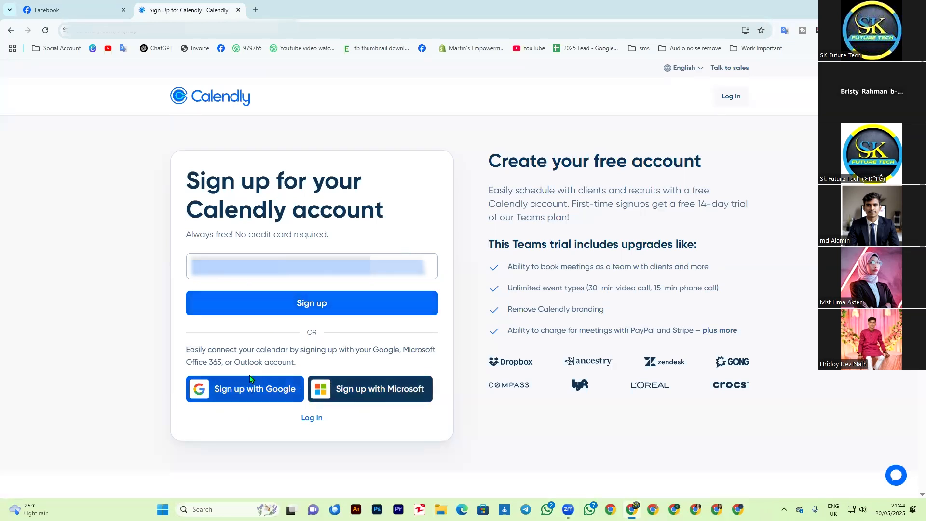
{"action": "left_click", "coordinate": [303, 314]}
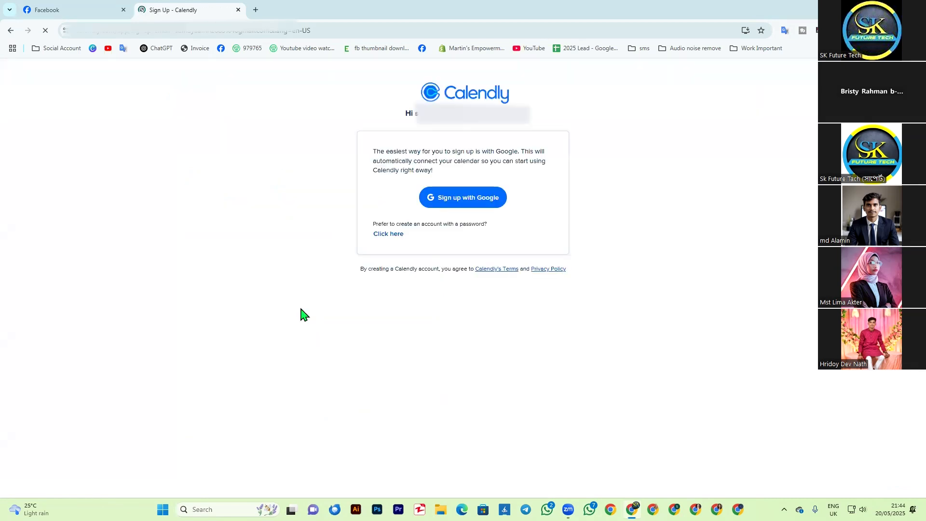
Step: Sign up with the existing Google account and grant Calendly access to its Google Calendar
{"action": "left_click", "coordinate": [124, 10]}
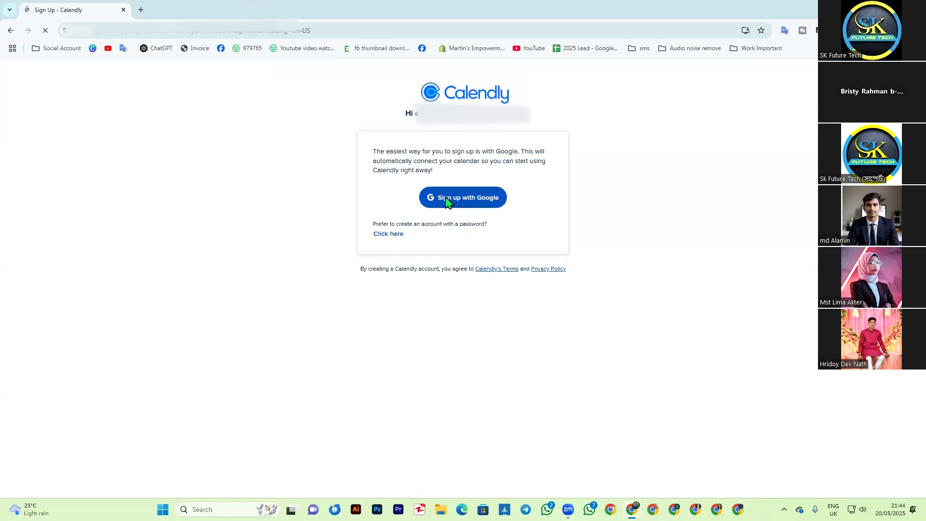
{"action": "left_click", "coordinate": [470, 201]}
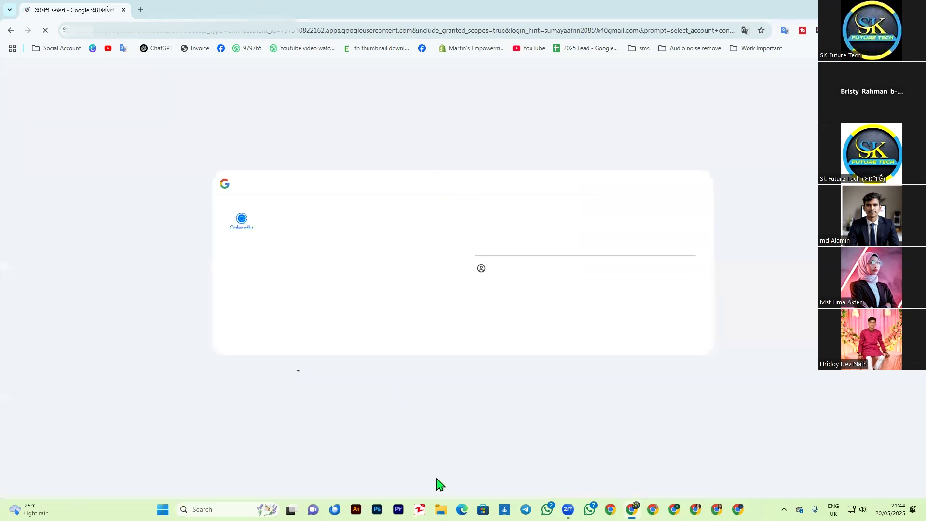
{"action": "left_click", "coordinate": [507, 234]}
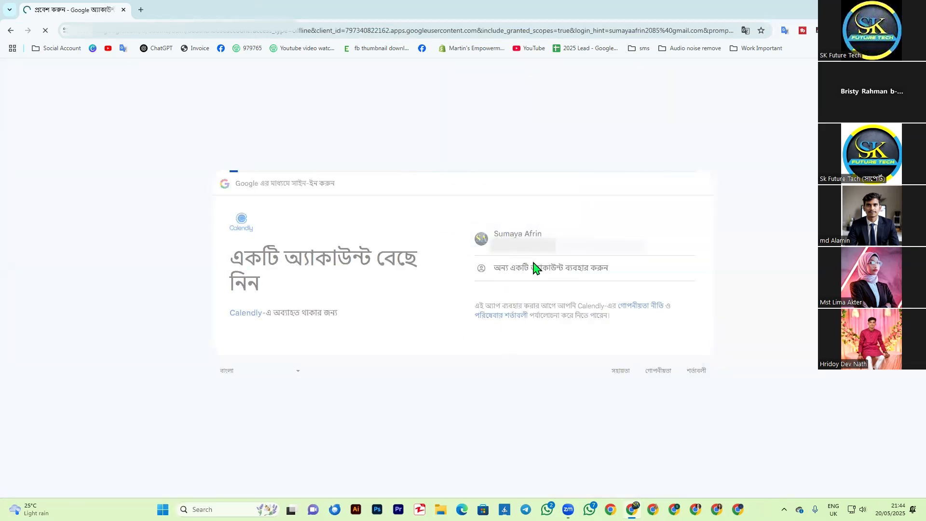
{"action": "left_click", "coordinate": [624, 335]}
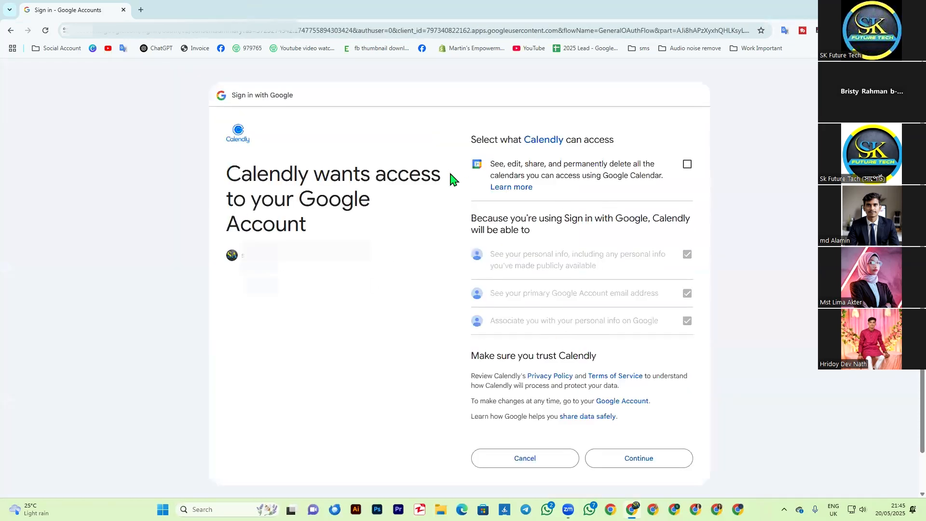
{"action": "left_click", "coordinate": [688, 166]}
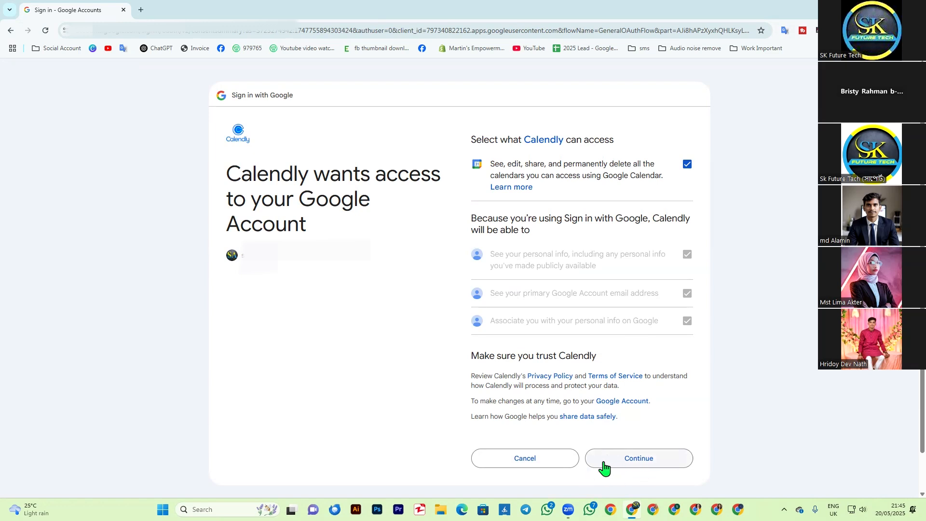
{"action": "left_click", "coordinate": [622, 463]}
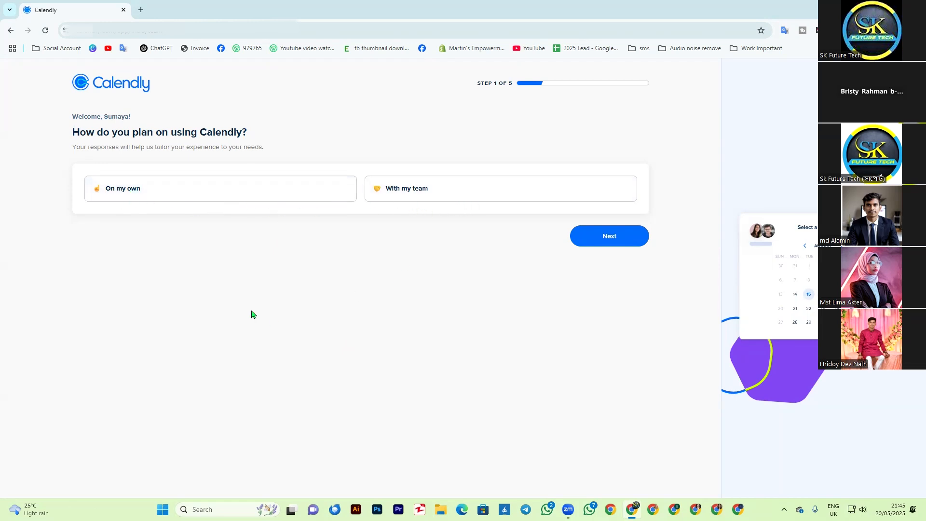
Step: Answer the onboarding questions with "On my own" for the planned use and "Marketing" for the role
{"action": "left_click", "coordinate": [191, 201]}
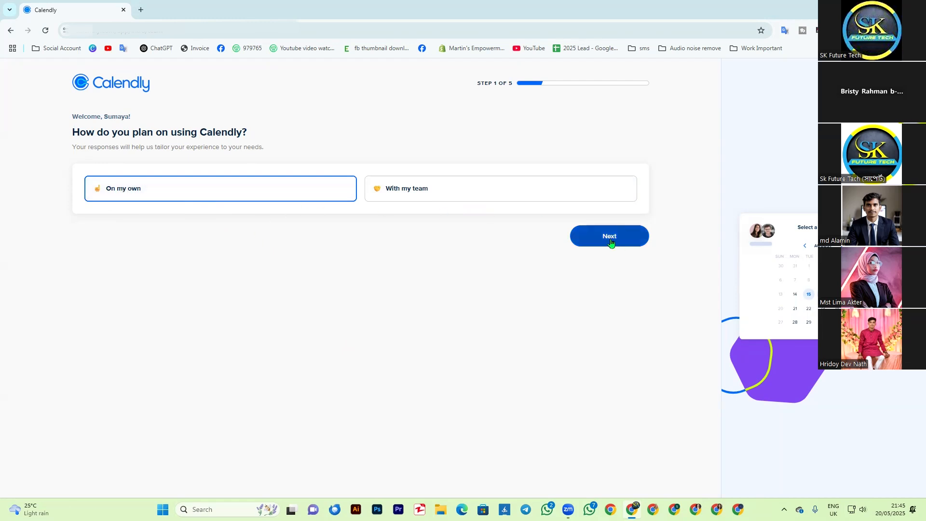
{"action": "left_click", "coordinate": [611, 242]}
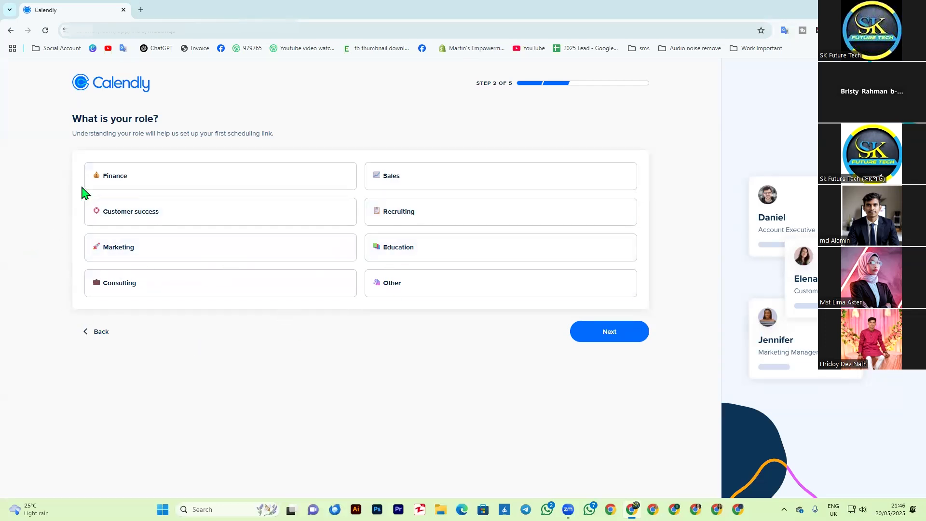
{"action": "left_click", "coordinate": [180, 254]}
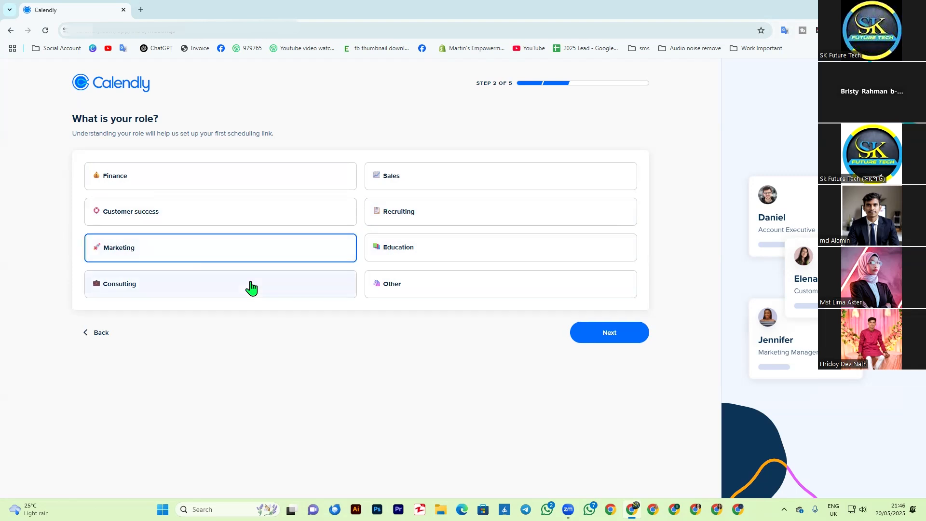
{"action": "left_click", "coordinate": [447, 258]}
{"action": "left_click", "coordinate": [265, 258]}
{"action": "left_click", "coordinate": [422, 261]}
{"action": "left_click", "coordinate": [272, 258]}
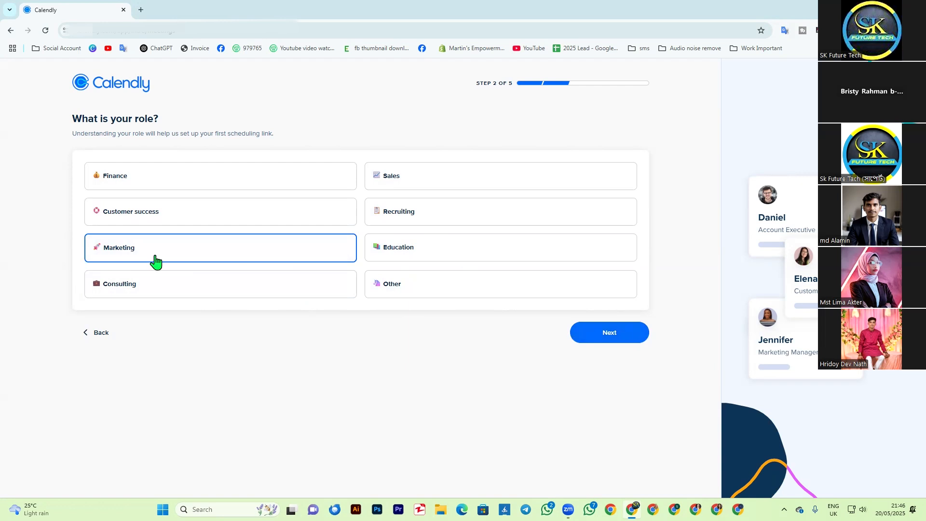
{"action": "left_click", "coordinate": [607, 341]}
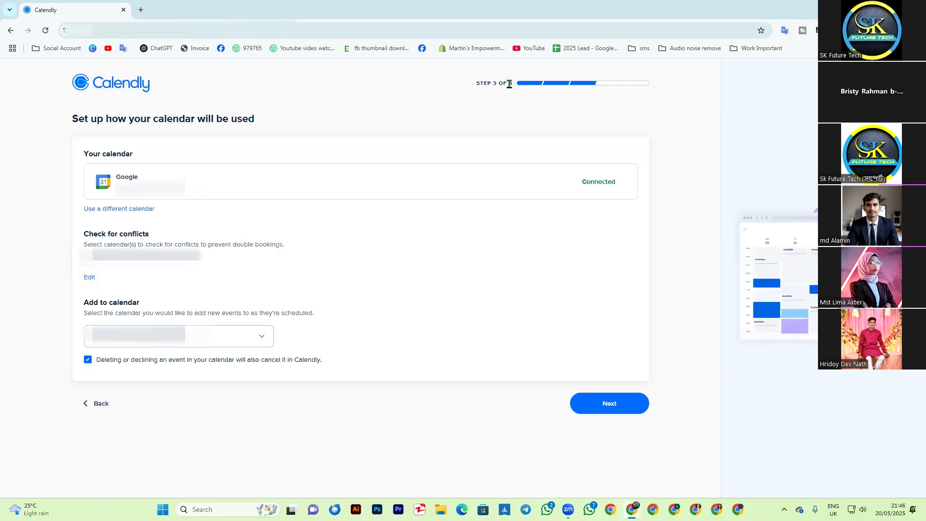
Step: Review the alternative calendar options, keep the connected Google calendar and proceed to the availability settings
{"action": "left_click_drag", "start_coordinate": [474, 86], "coordinate": [507, 85]}
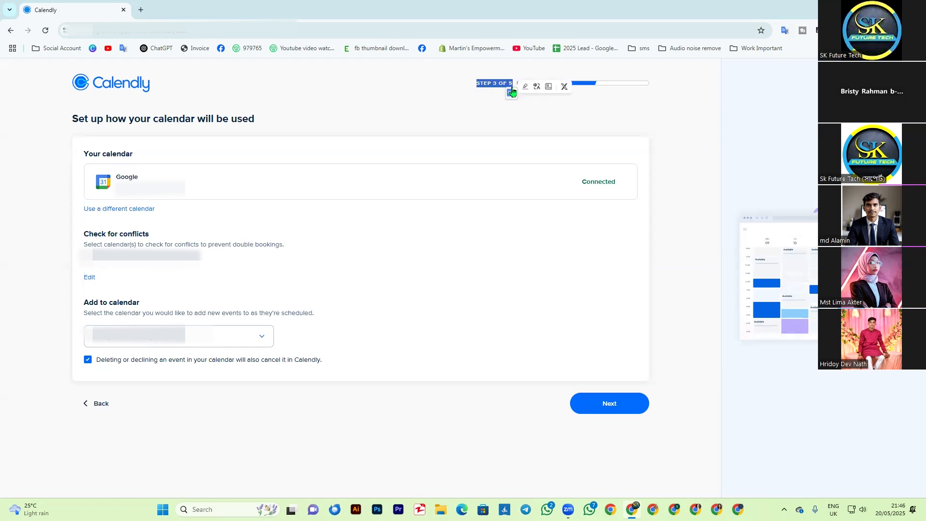
{"action": "left_click", "coordinate": [492, 85]}
{"action": "left_click", "coordinate": [530, 118]}
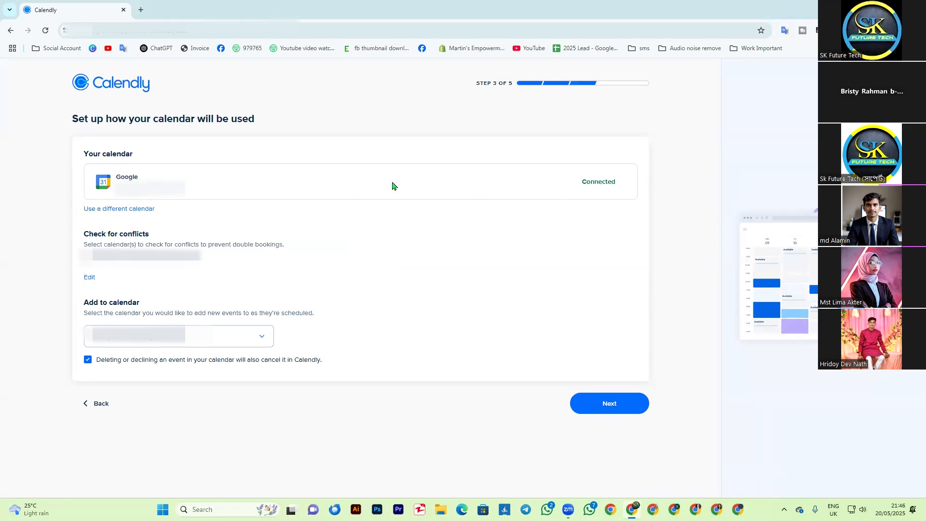
{"action": "left_click", "coordinate": [116, 211]}
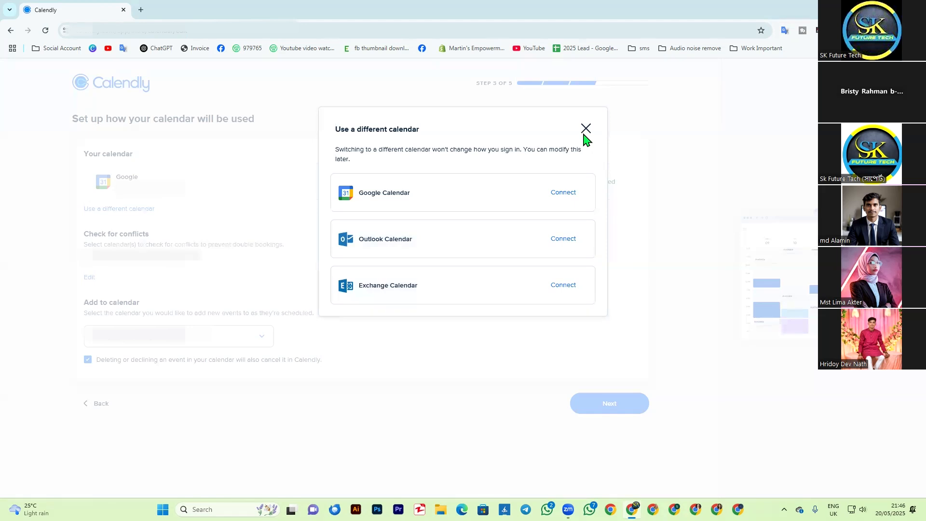
{"action": "left_click", "coordinate": [586, 129]}
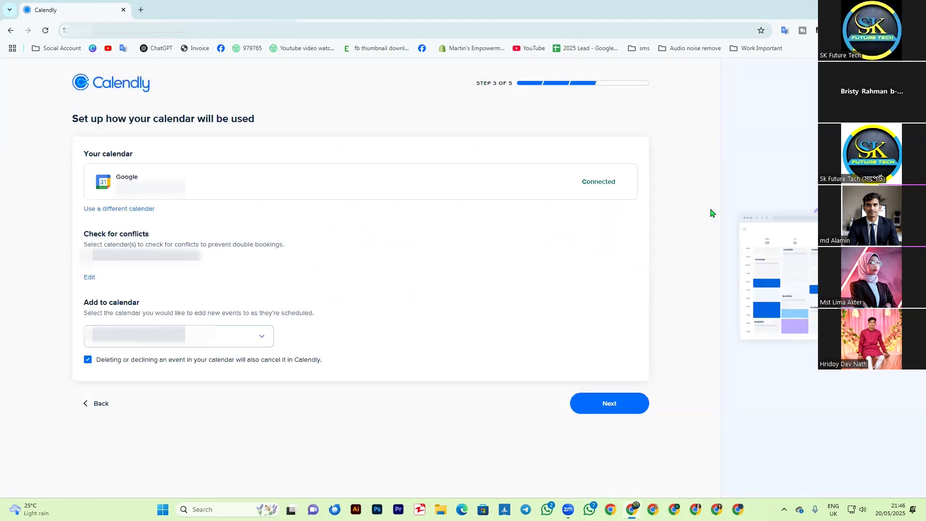
{"action": "double_click", "coordinate": [586, 180]}
{"action": "left_click", "coordinate": [555, 193]}
{"action": "left_click", "coordinate": [595, 411]}
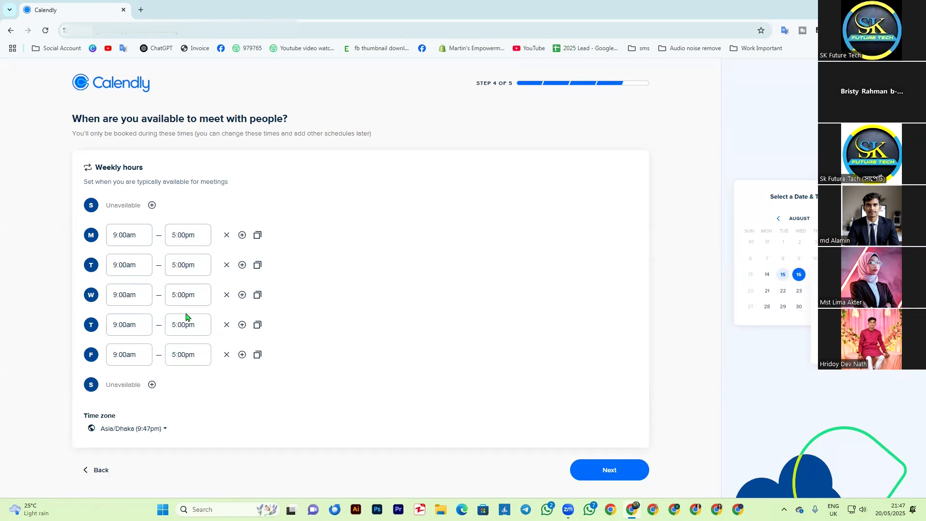
Step: Remove the weekly hours for Monday through Friday so those days are unavailable
{"action": "left_click", "coordinate": [227, 235]}
{"action": "left_click", "coordinate": [226, 266]}
{"action": "left_click", "coordinate": [227, 295]}
{"action": "left_click", "coordinate": [227, 324]}
{"action": "left_click", "coordinate": [227, 354]}
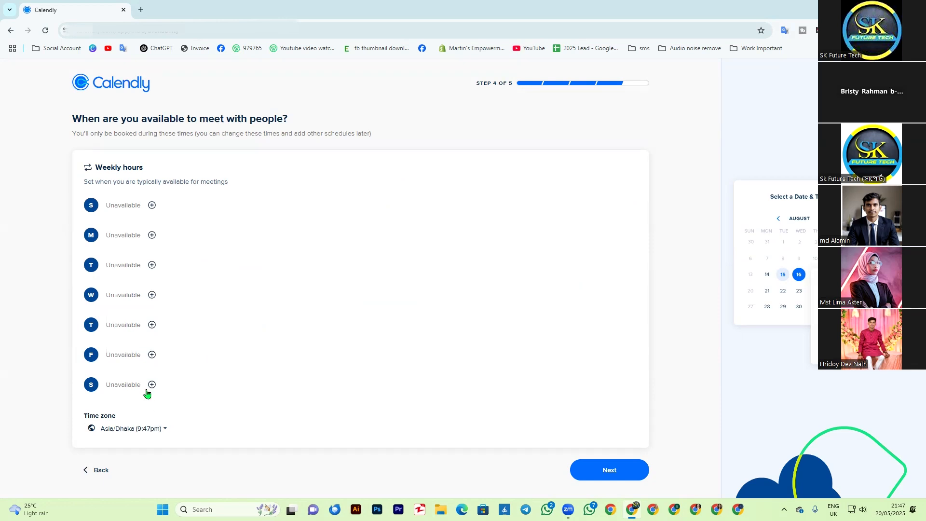
Step: Make Sunday available in the weekly hours
{"action": "left_click", "coordinate": [152, 205]}
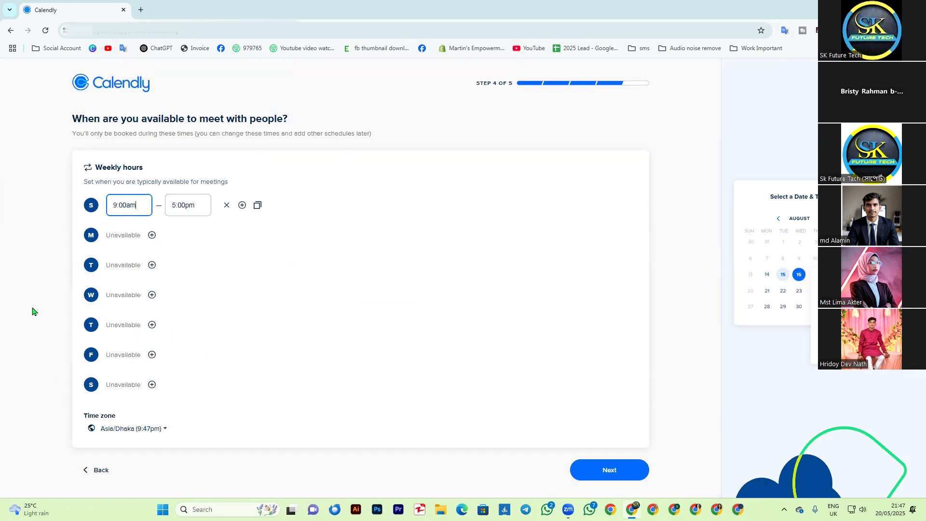
{"action": "left_click", "coordinate": [189, 399]}
{"action": "left_click_drag", "start_coordinate": [97, 165], "coordinate": [175, 174]}
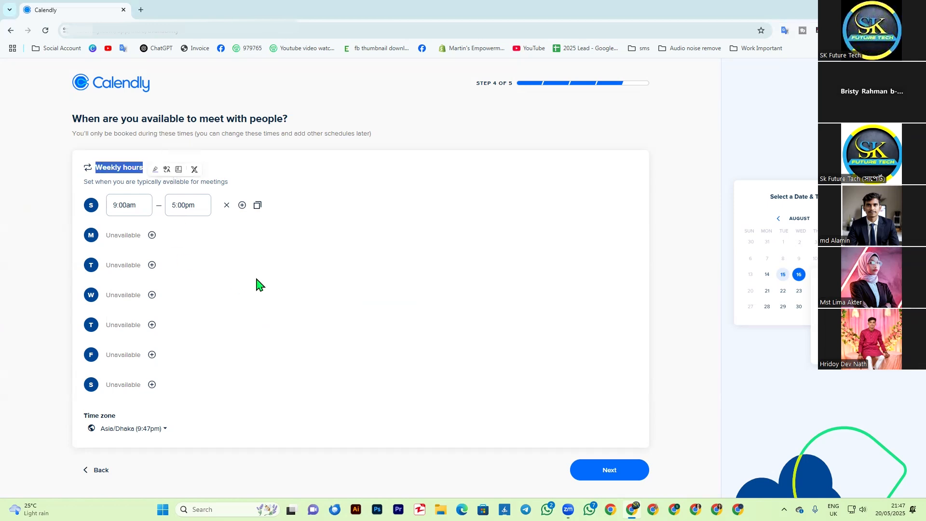
{"action": "left_click", "coordinate": [162, 179]}
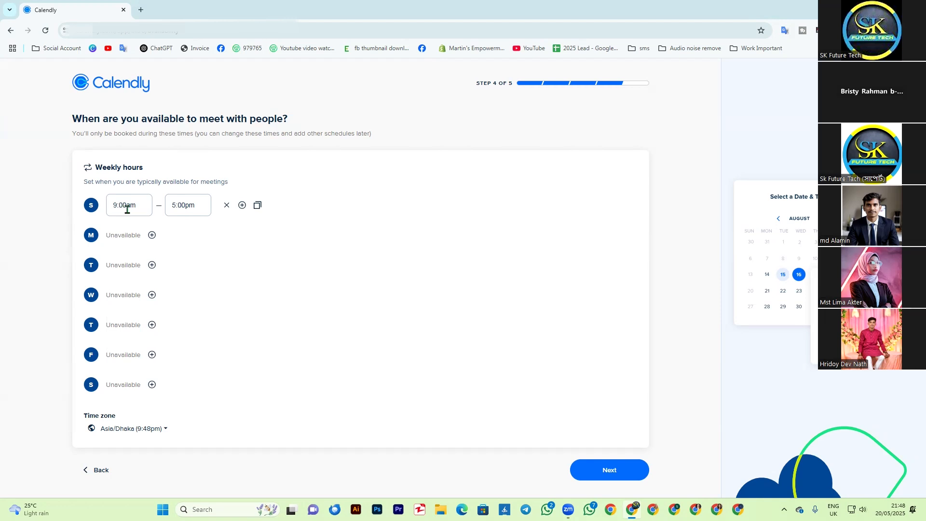
Step: Set Sunday's availability to run from 5:00pm to 8:00pm
{"action": "left_click", "coordinate": [124, 206]}
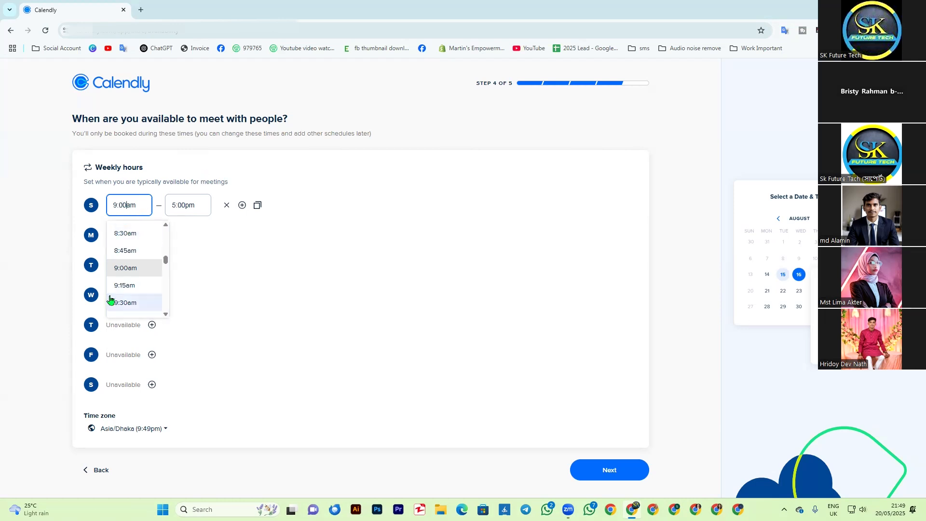
{"action": "left_click", "coordinate": [117, 208]}
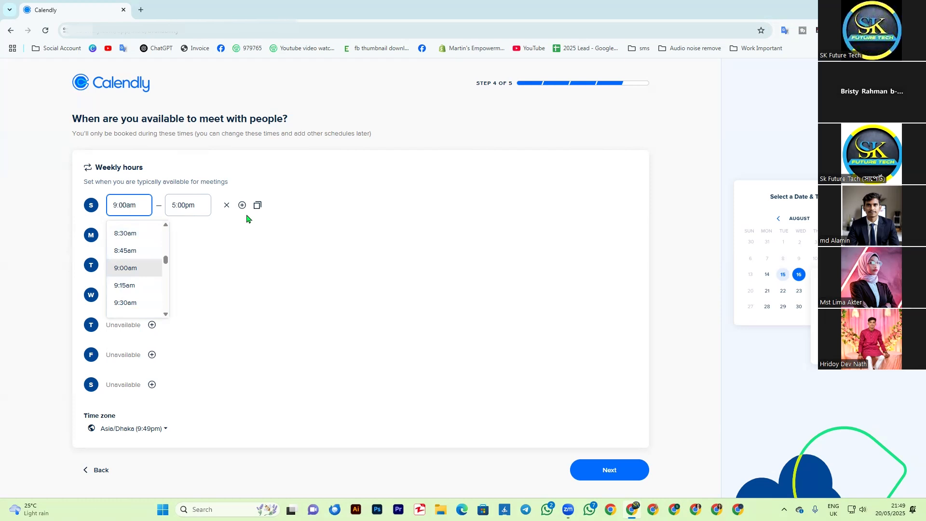
{"action": "key", "text": "BackSpace"}
{"action": "type", "text": "5"}
{"action": "key", "text": "BackSpace"}
{"action": "type", "text": "p"}
{"action": "left_click", "coordinate": [179, 205]}
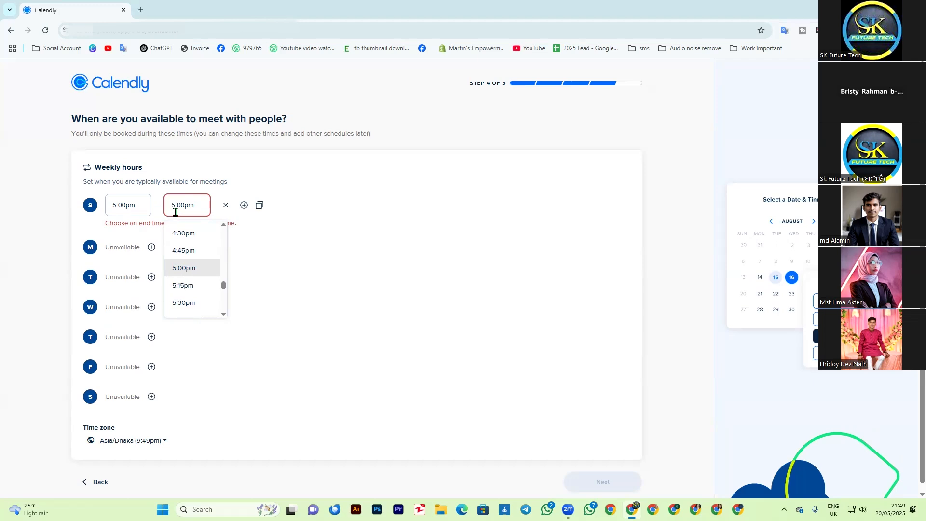
{"action": "key", "text": "BackSpace"}
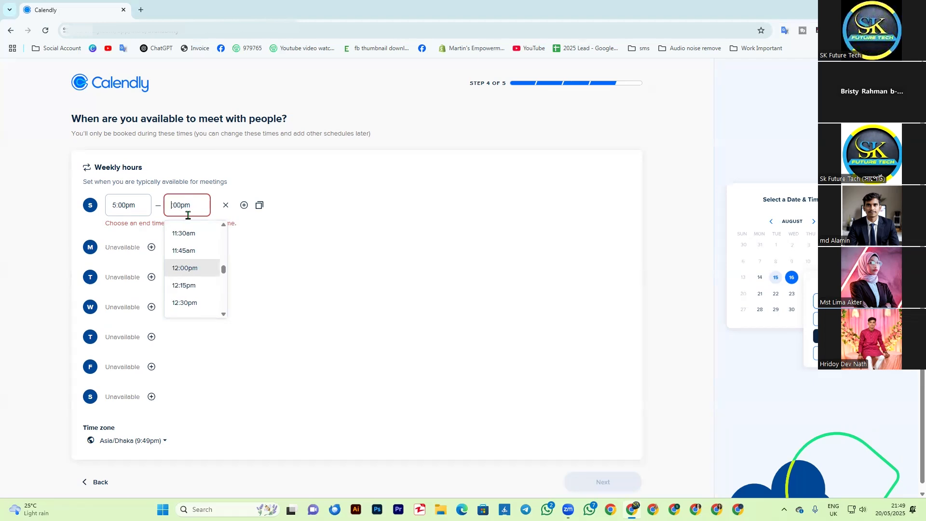
{"action": "type", "text": "8"}
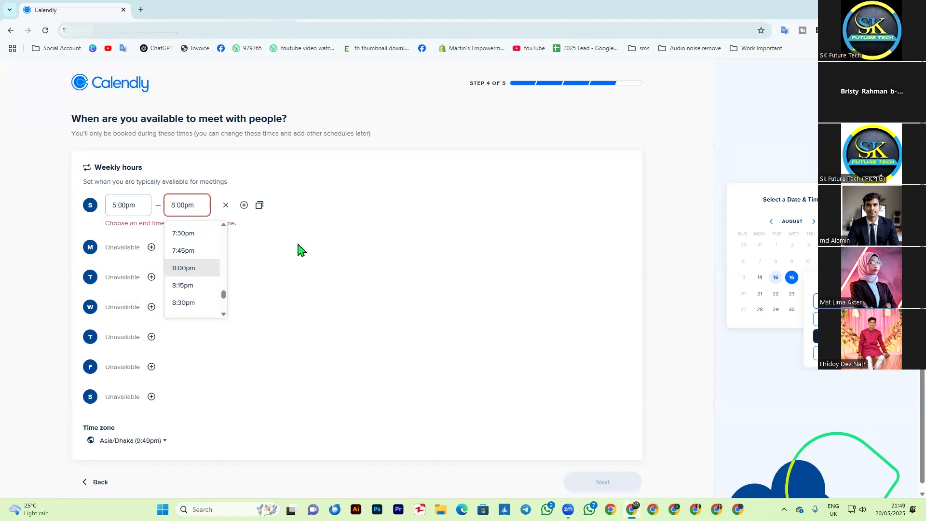
{"action": "left_click", "coordinate": [203, 272]}
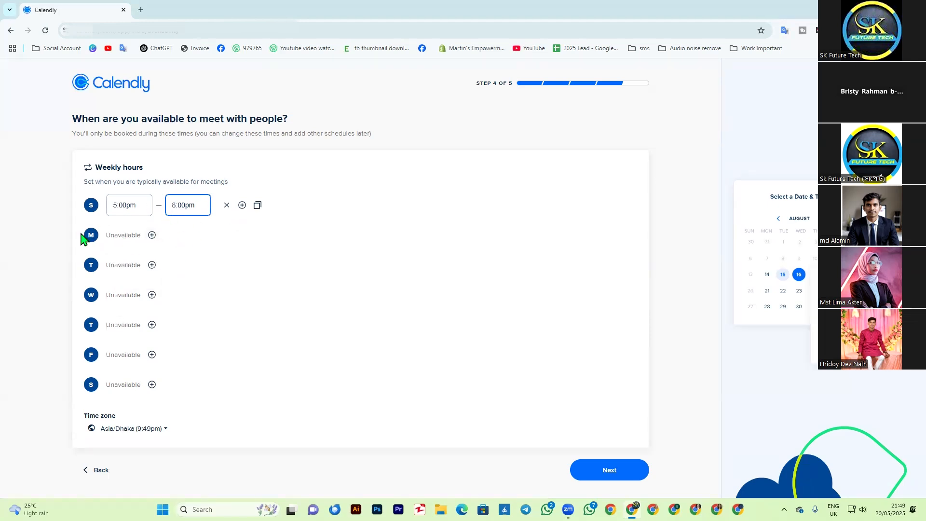
Step: Add a second availability interval to Sunday and set its start time to 12:00am
{"action": "left_click", "coordinate": [242, 205]}
{"action": "left_click", "coordinate": [127, 224]}
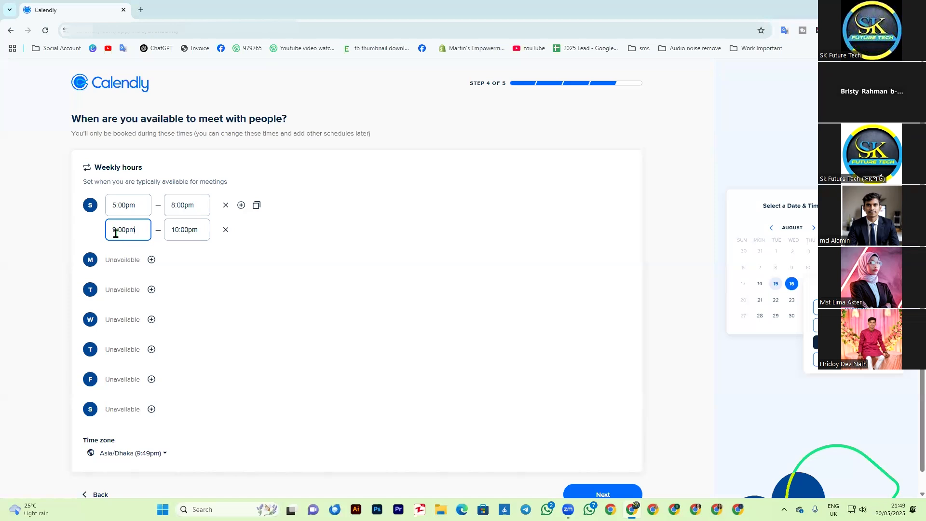
{"action": "left_click", "coordinate": [116, 233]}
{"action": "key", "text": "BackSpace"}
{"action": "type", "text": "12:00"}
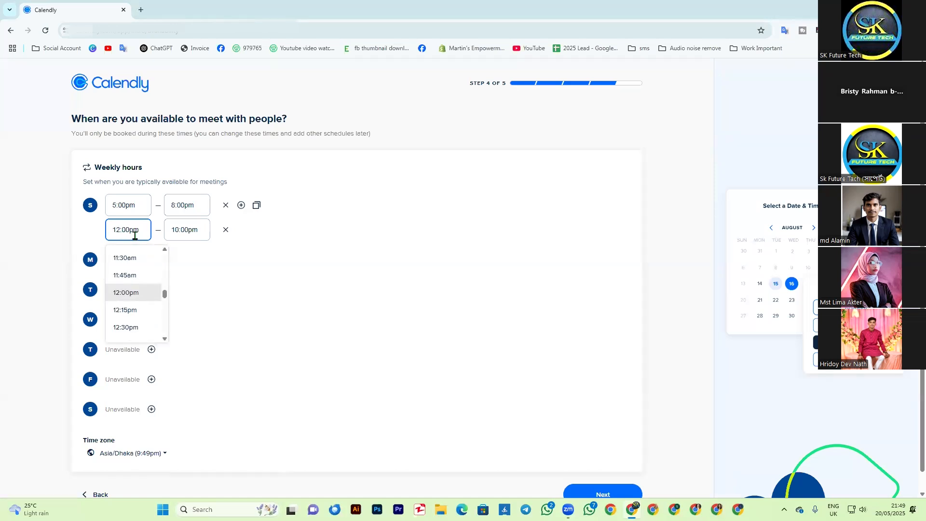
{"action": "type", "text": "a"}
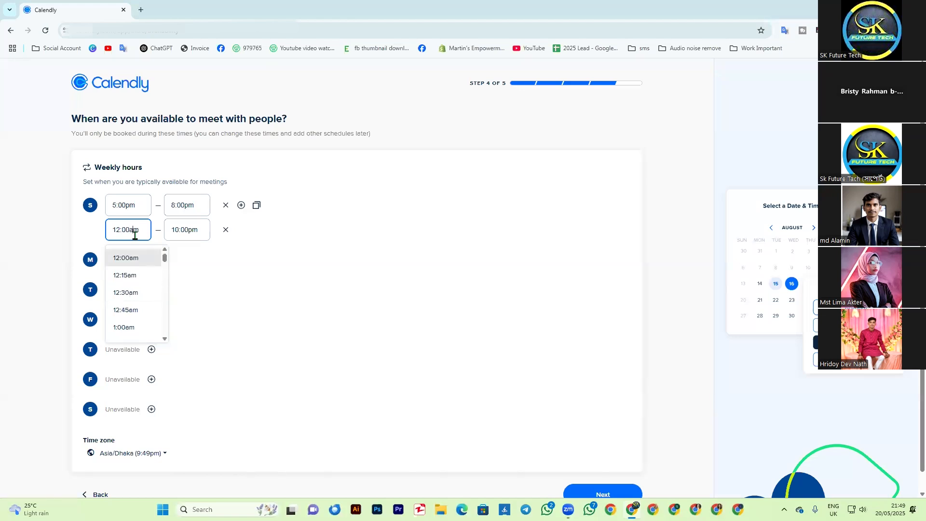
Step: Set the end time of Sunday's 12:00am interval to 2:00am
{"action": "left_click", "coordinate": [177, 235]}
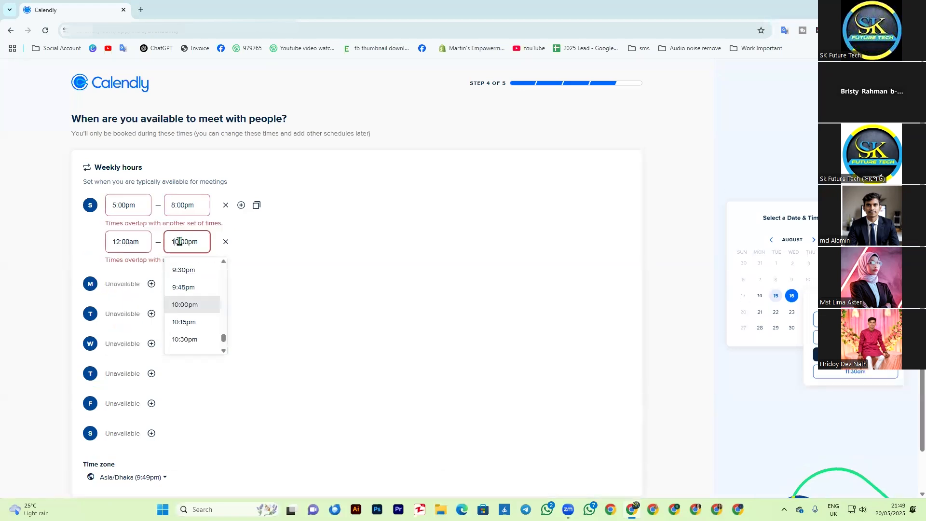
{"action": "key", "text": "BackSpace"}
{"action": "key", "text": "BackSpace"}
{"action": "type", "text": "02"}
{"action": "left_click", "coordinate": [192, 245]}
{"action": "key", "text": "BackSpace"}
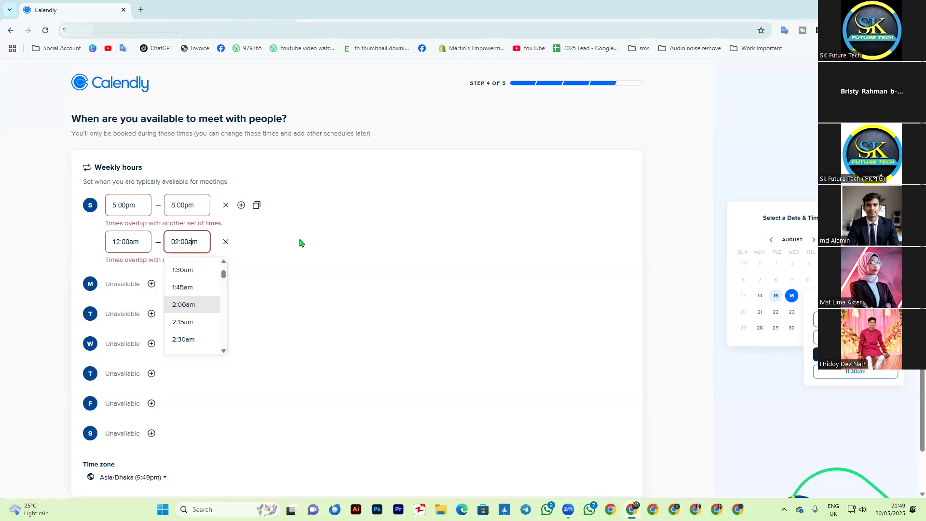
{"action": "left_click", "coordinate": [192, 305]}
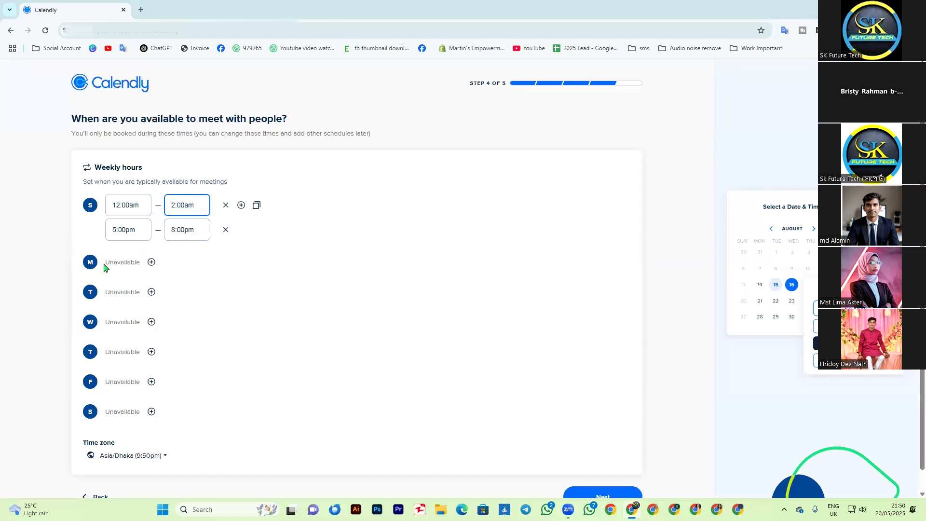
Step: Make Monday available with a first interval from 12:00am to 2:00am
{"action": "left_click", "coordinate": [152, 262]}
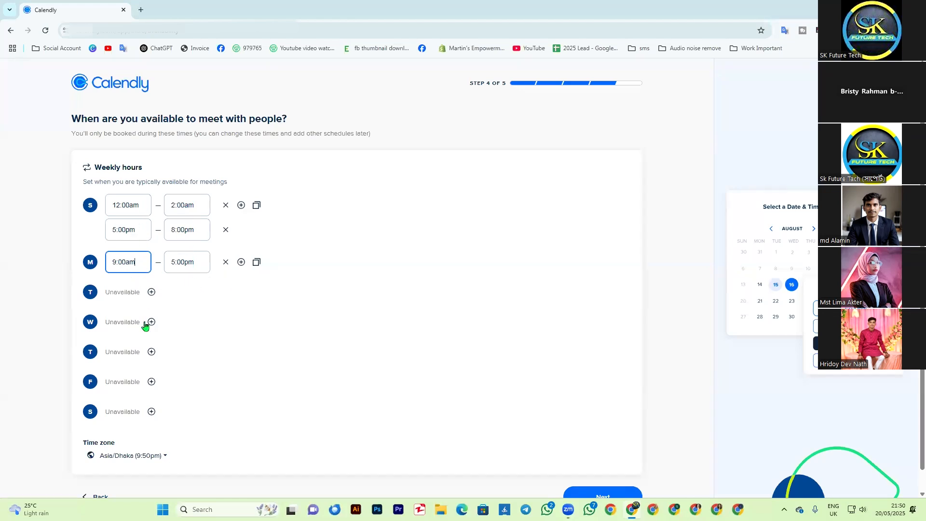
{"action": "left_click", "coordinate": [119, 265]}
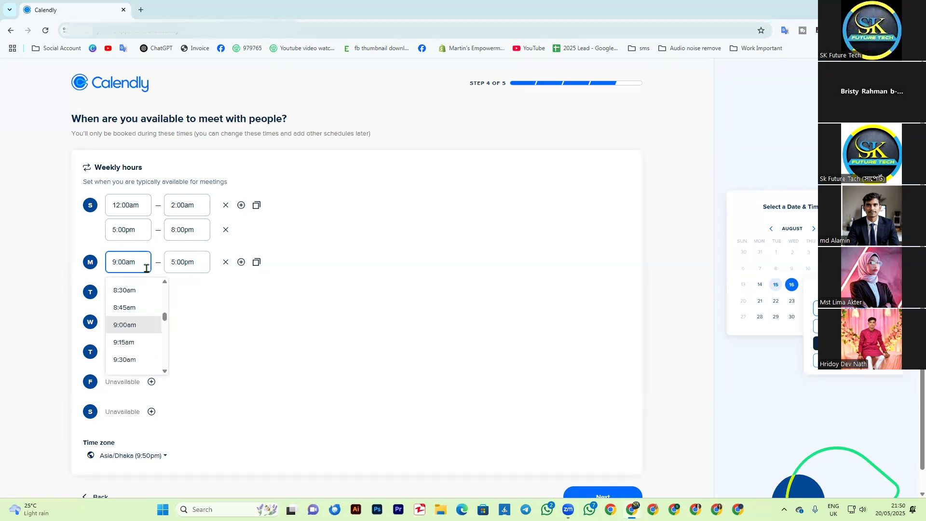
{"action": "key", "text": "BackSpace"}
{"action": "type", "text": "12"}
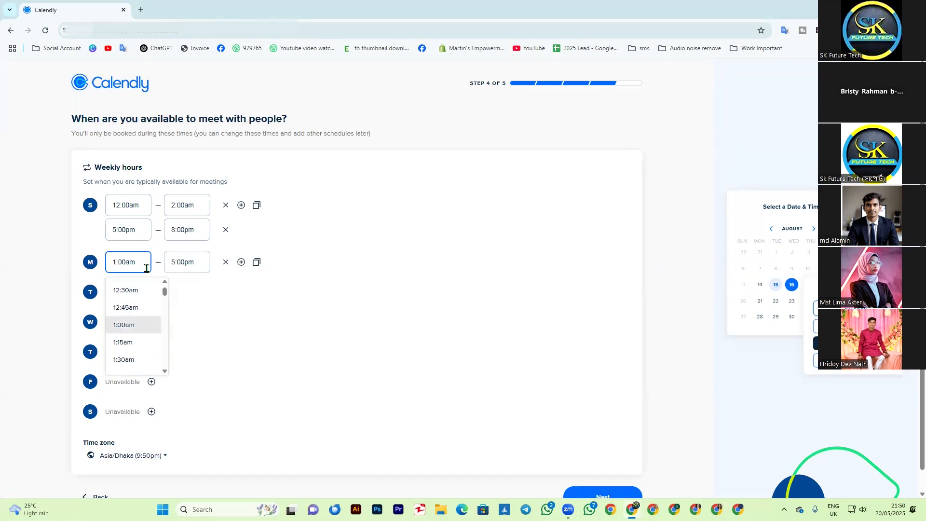
{"action": "left_click", "coordinate": [174, 263]}
{"action": "key", "text": "BackSpace"}
{"action": "type", "text": "2"}
{"action": "left_click", "coordinate": [190, 265]}
{"action": "key", "text": "BackSpace"}
{"action": "type", "text": "a"}
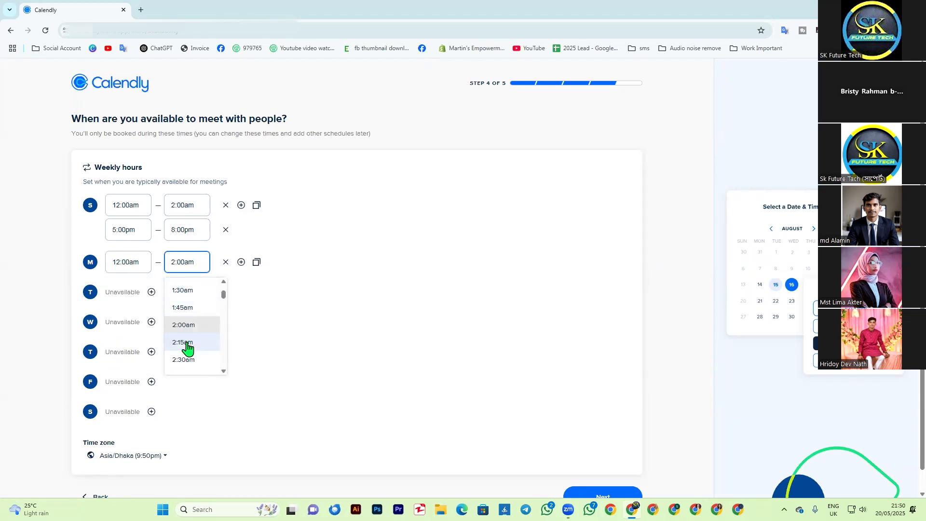
{"action": "left_click", "coordinate": [190, 328]}
Step: Add a second Monday interval running from 5:00pm to 8:00pm
{"action": "left_click", "coordinate": [240, 262]}
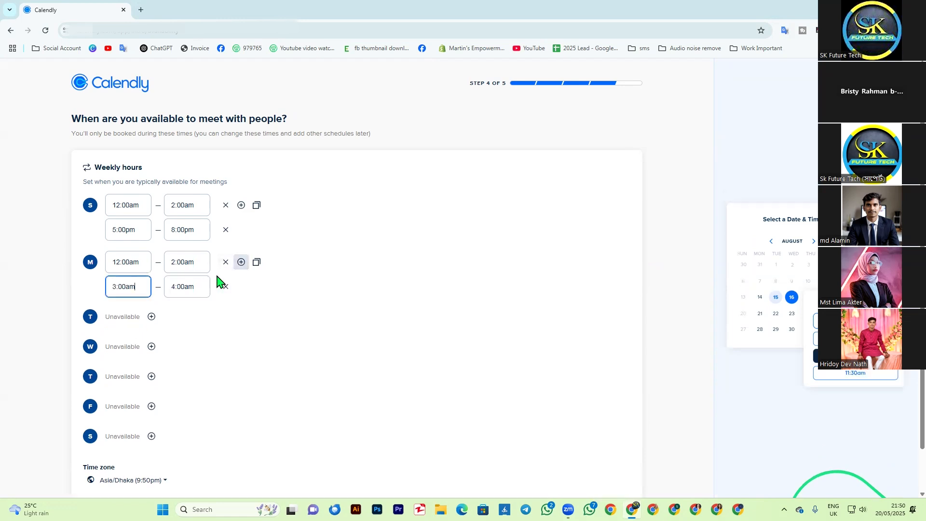
{"action": "left_click", "coordinate": [117, 291]}
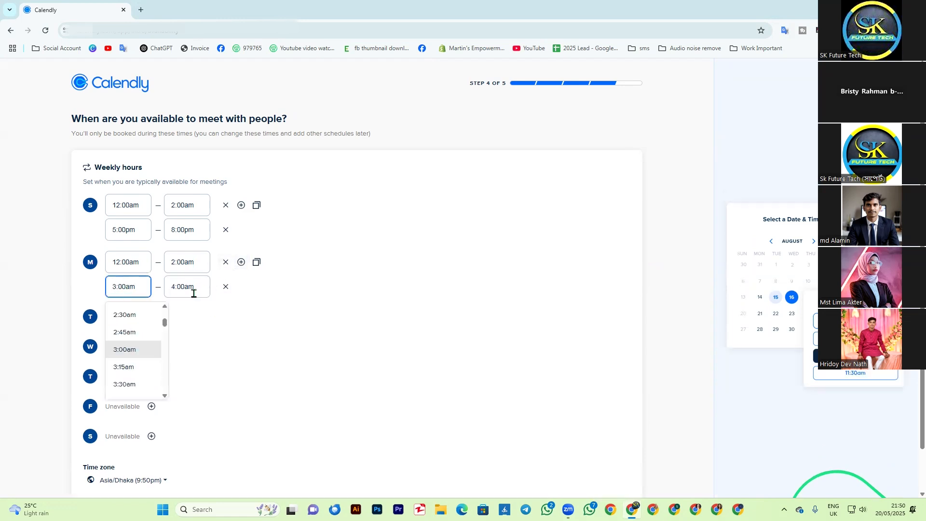
{"action": "key", "text": "BackSpace"}
{"action": "key", "text": "BackSpace"}
{"action": "type", "text": "5"}
{"action": "key", "text": "BackSpace"}
{"action": "type", "text": "p"}
{"action": "left_click", "coordinate": [178, 287]}
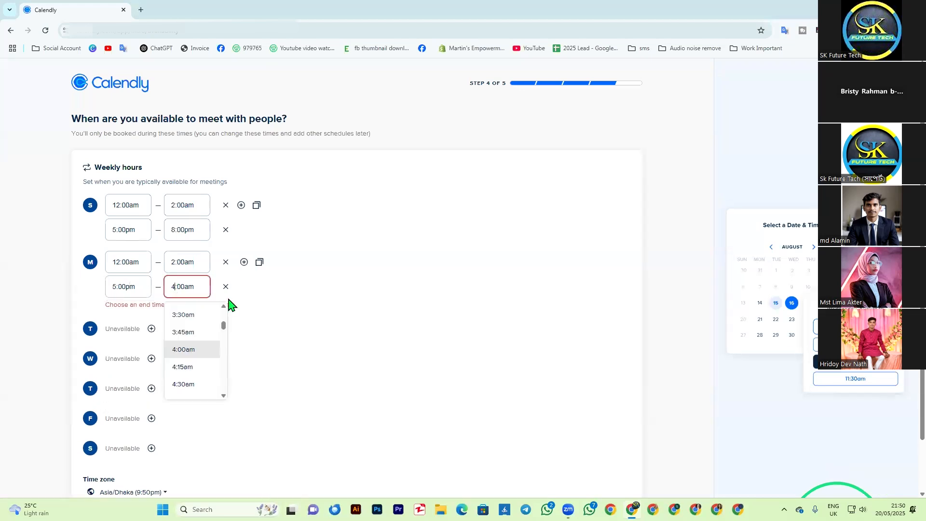
{"action": "key", "text": "BackSpace"}
{"action": "type", "text": "8p"}
{"action": "left_click", "coordinate": [203, 358]}
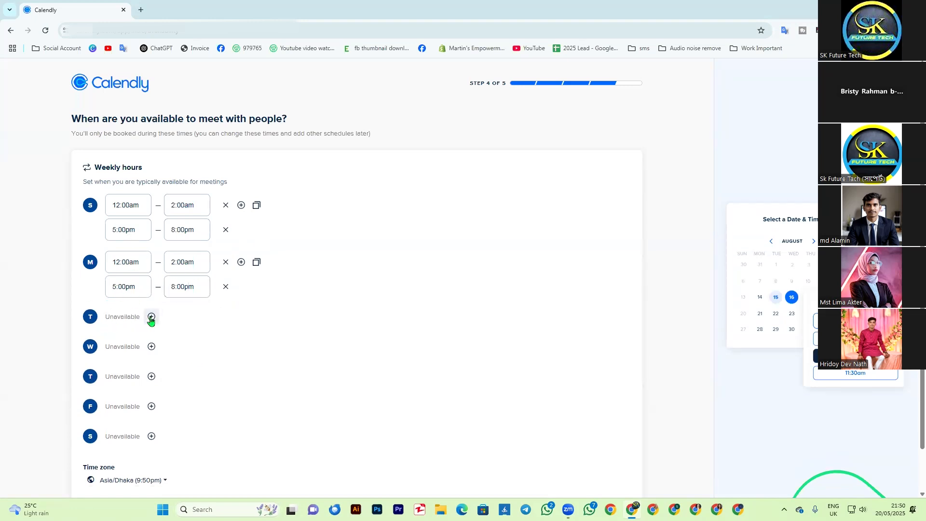
Step: Make Tuesday available with a first interval from 12:00am to 2:00am
{"action": "left_click", "coordinate": [151, 317]}
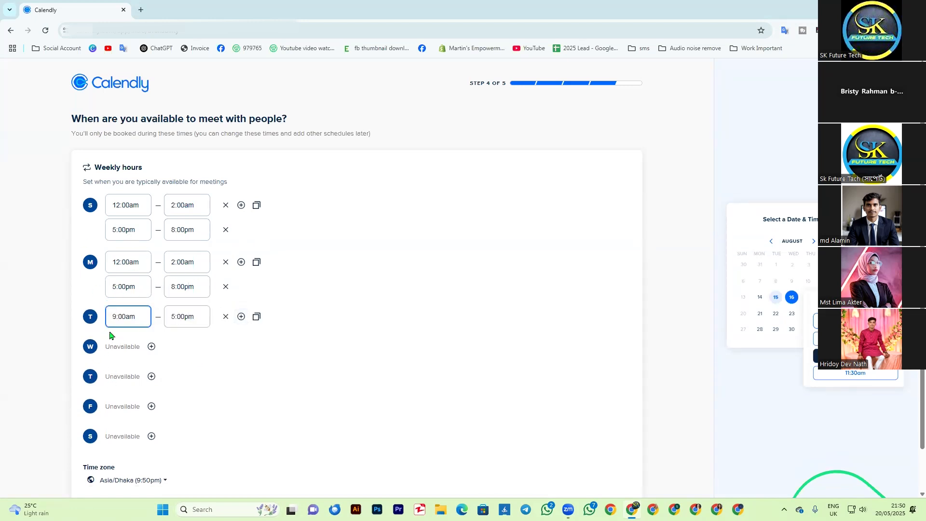
{"action": "left_click", "coordinate": [117, 319]}
{"action": "key", "text": "BackSpace"}
{"action": "type", "text": "12:00"}
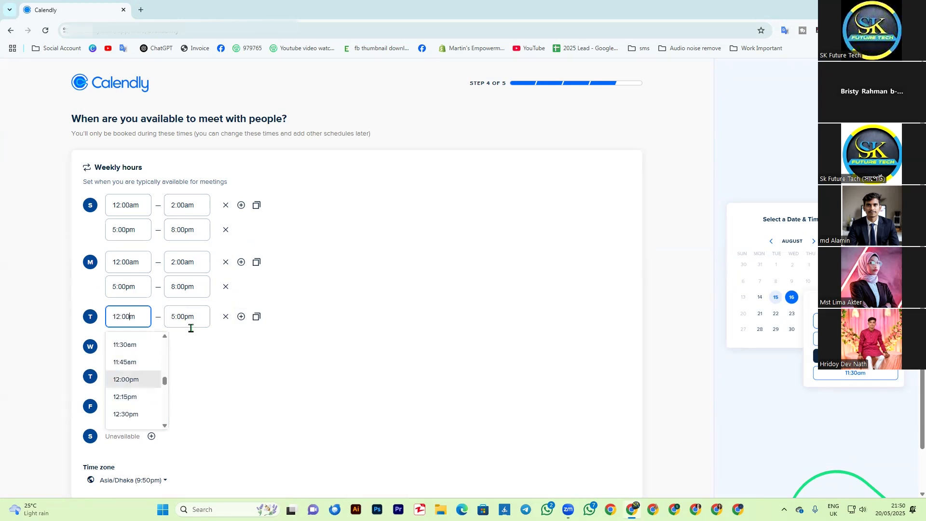
{"action": "type", "text": "a"}
{"action": "scroll", "coordinate": [193, 362], "scroll_direction": "up", "scroll_amount": 20}
{"action": "left_click", "coordinate": [203, 381]}
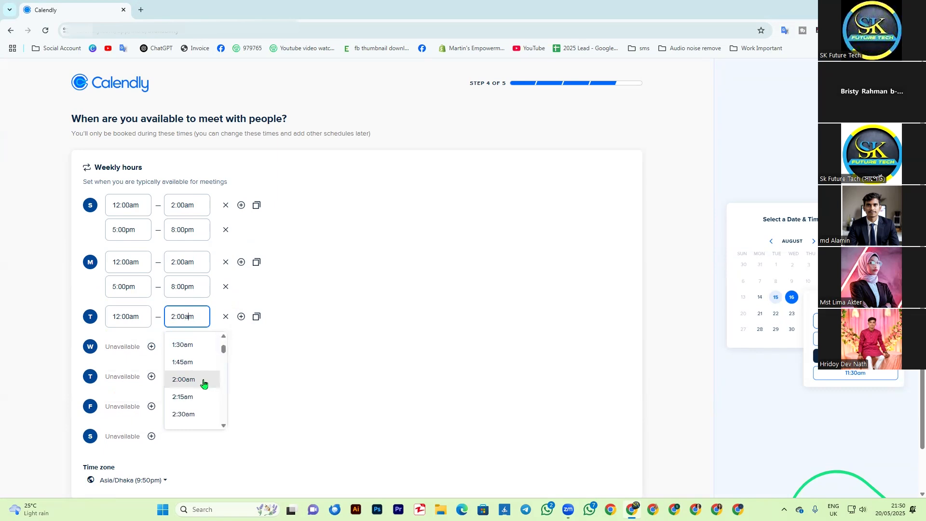
Step: Add a second availability interval to Tuesday and set its start time to 5:00pm
{"action": "left_click", "coordinate": [241, 317]}
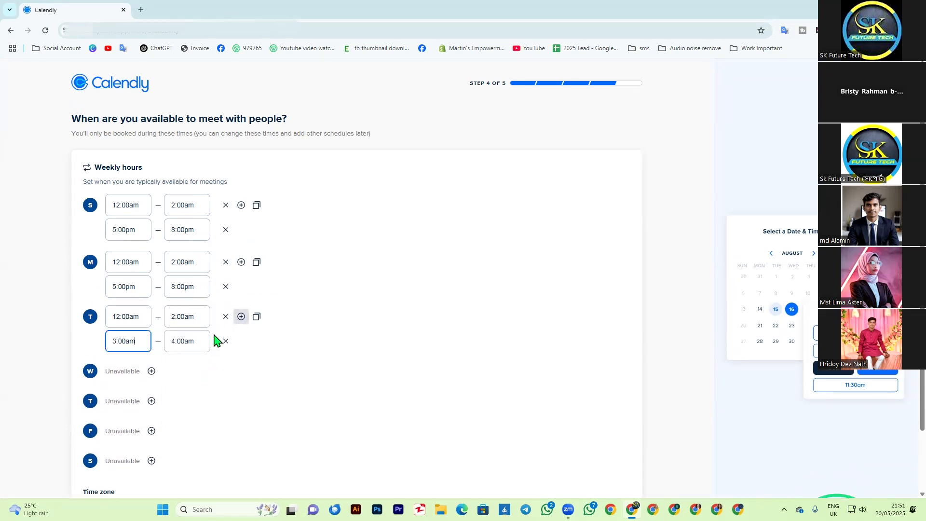
{"action": "left_click", "coordinate": [124, 341]}
{"action": "key", "text": "BackSpace"}
{"action": "type", "text": "5"}
{"action": "left_click", "coordinate": [131, 341]}
{"action": "key", "text": "BackSpace"}
{"action": "type", "text": "p"}
Step: Set the end time of Tuesday's second interval to 8:00pm
{"action": "left_click", "coordinate": [202, 344]}
{"action": "type", "text": "8"}
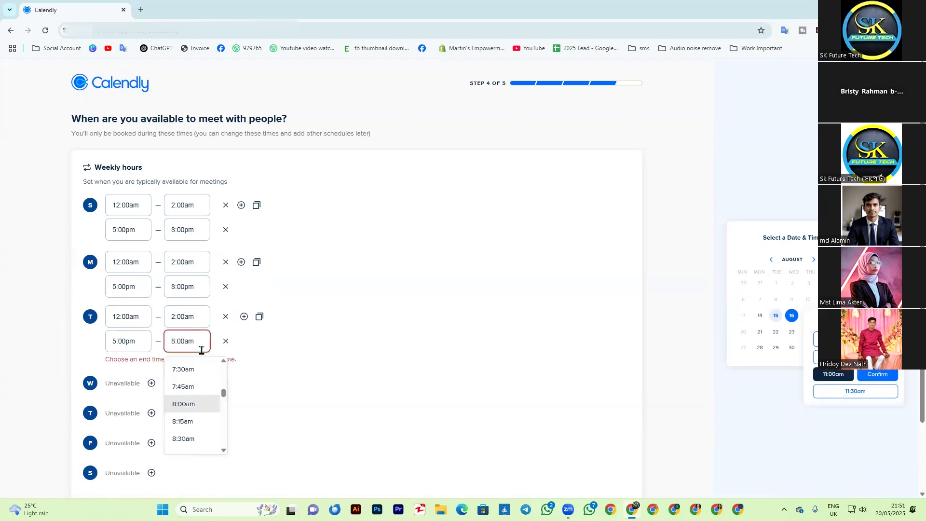
{"action": "left_click", "coordinate": [188, 350]}
{"action": "key", "text": "BackSpace"}
{"action": "type", "text": "p"}
{"action": "left_click", "coordinate": [202, 401]}
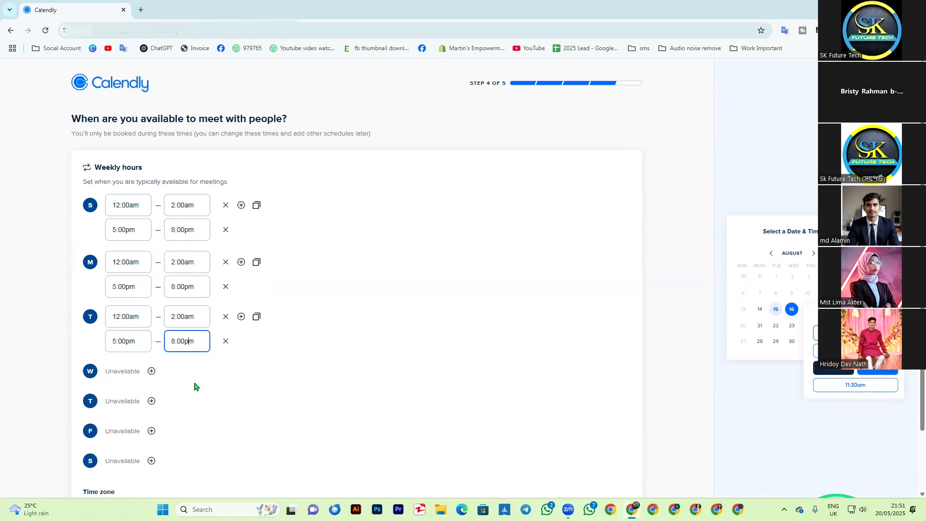
Step: Make Wednesday available from 12:00am to 2:00am and from 5:00pm to 8:00pm
{"action": "scroll", "coordinate": [193, 386], "scroll_direction": "down", "scroll_amount": 1}
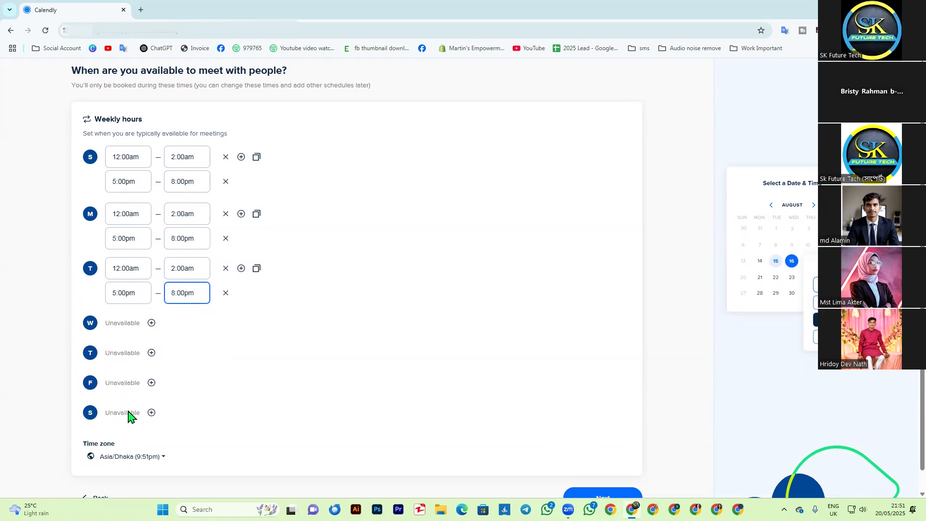
{"action": "left_click", "coordinate": [151, 324]}
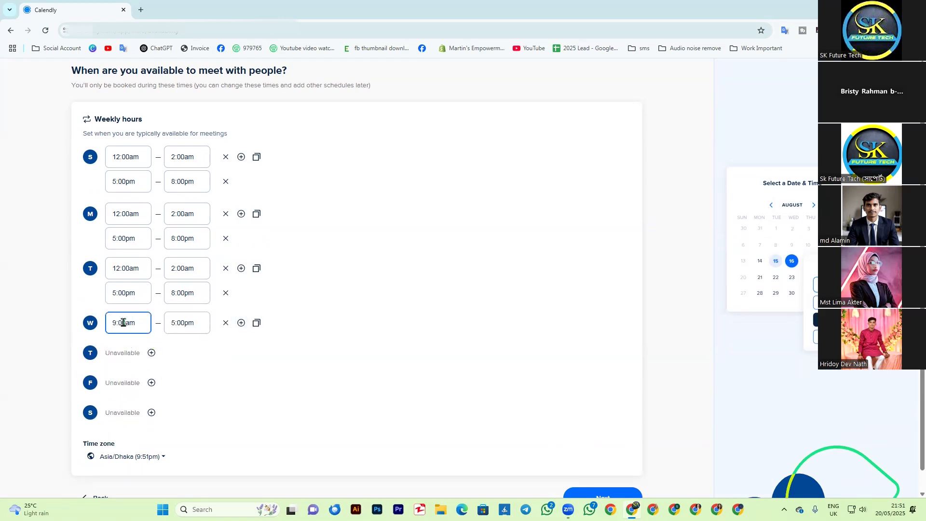
{"action": "left_click", "coordinate": [128, 322]}
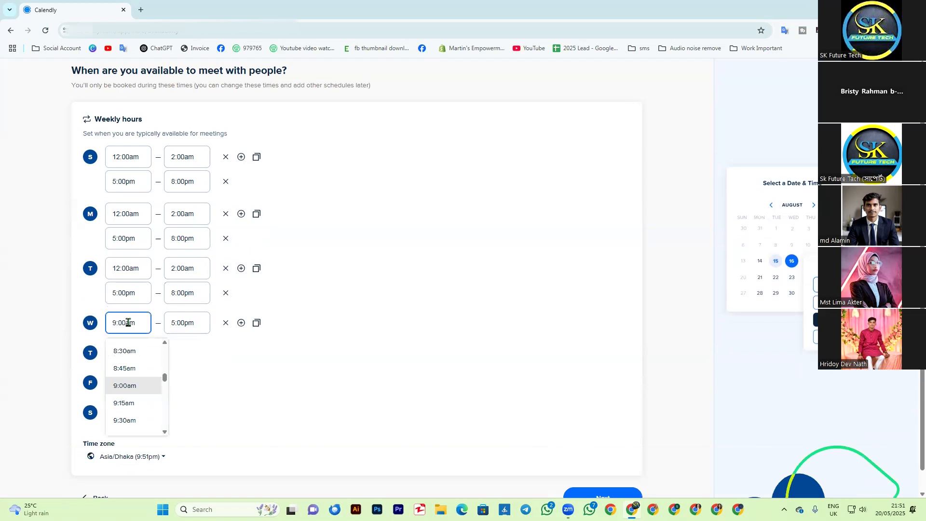
{"action": "type", "text": "12"}
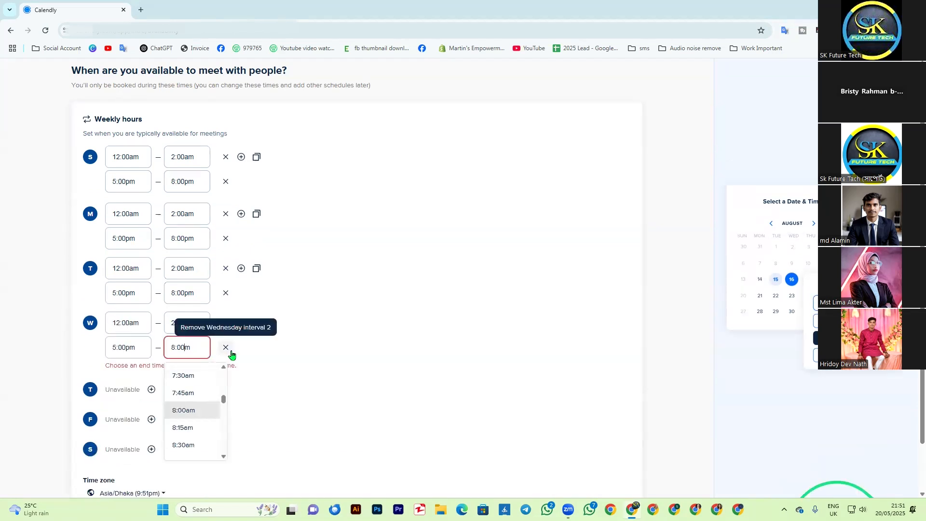
{"action": "type", "text": "p"}
{"action": "left_click", "coordinate": [195, 414]}
{"action": "left_click", "coordinate": [323, 410]}
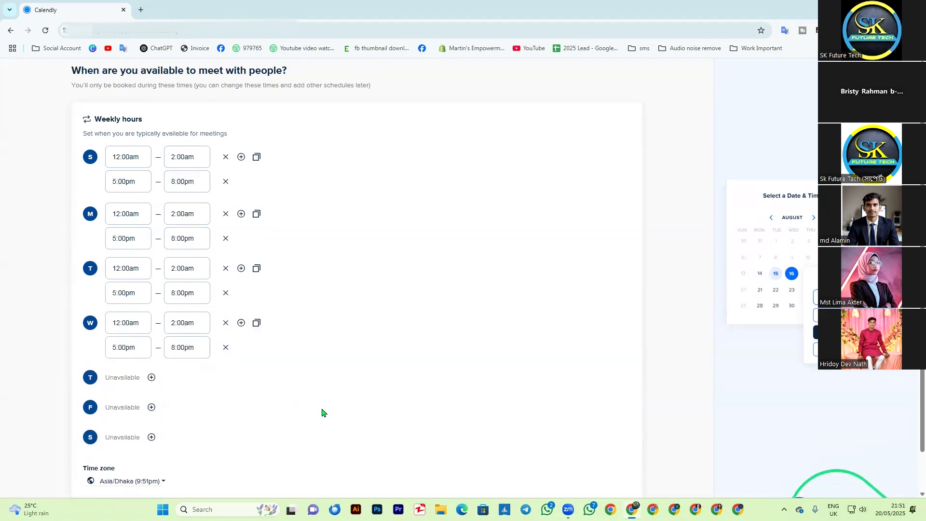
Step: Make Thursday available with a first interval from 12:00am to 2:00am
{"action": "left_click", "coordinate": [152, 378]}
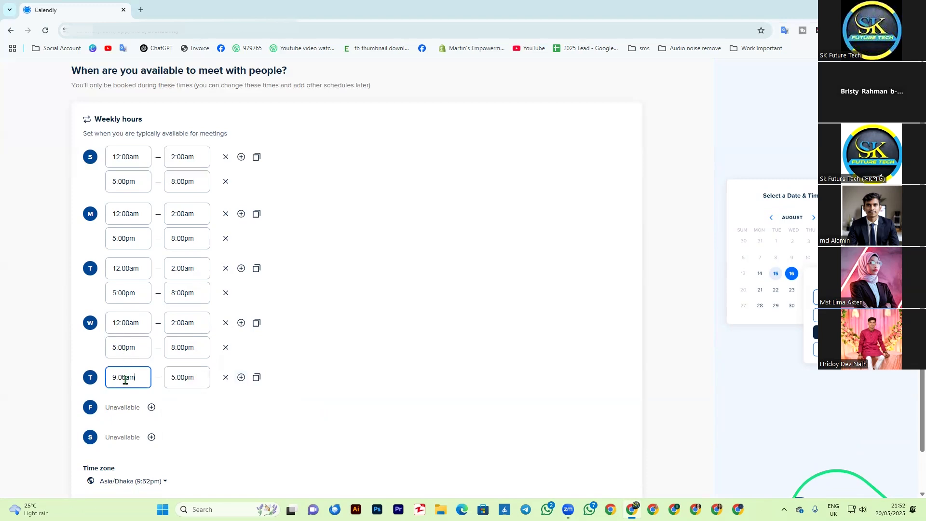
{"action": "left_click", "coordinate": [115, 379]}
{"action": "key", "text": "BackSpace"}
{"action": "type", "text": "12"}
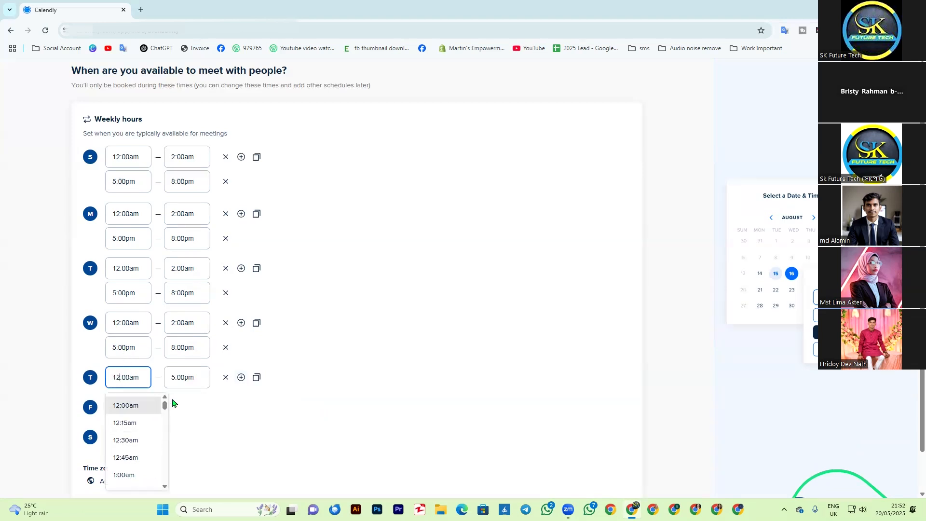
{"action": "left_click", "coordinate": [124, 406]}
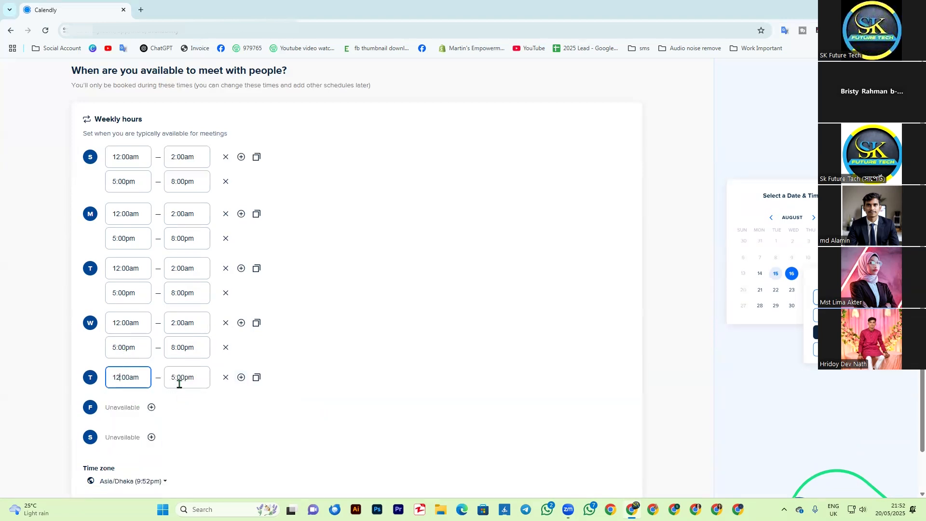
{"action": "left_click", "coordinate": [179, 385]}
{"action": "key", "text": "BackSpace"}
{"action": "type", "text": "2"}
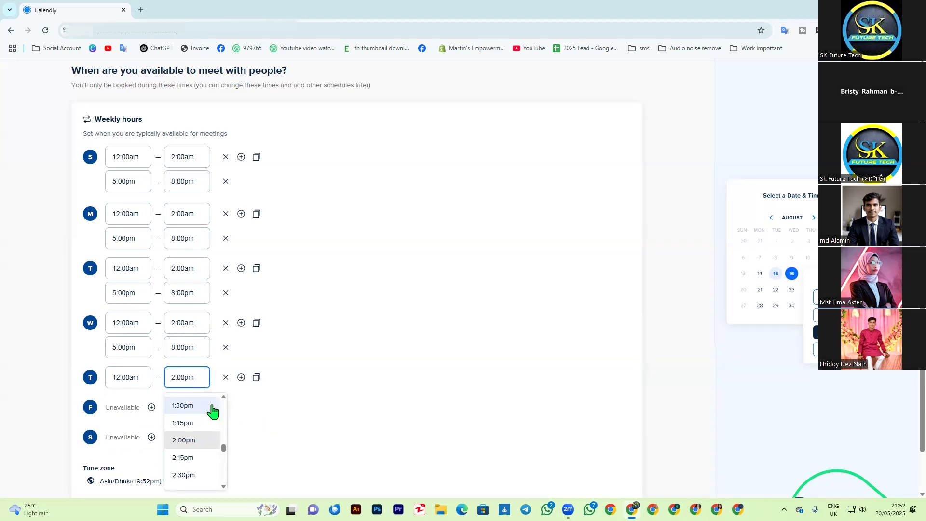
Step: Add a second Thursday interval from 5:00pm to 8:00pm and review the weekly hours of all days
{"action": "left_click", "coordinate": [241, 377]}
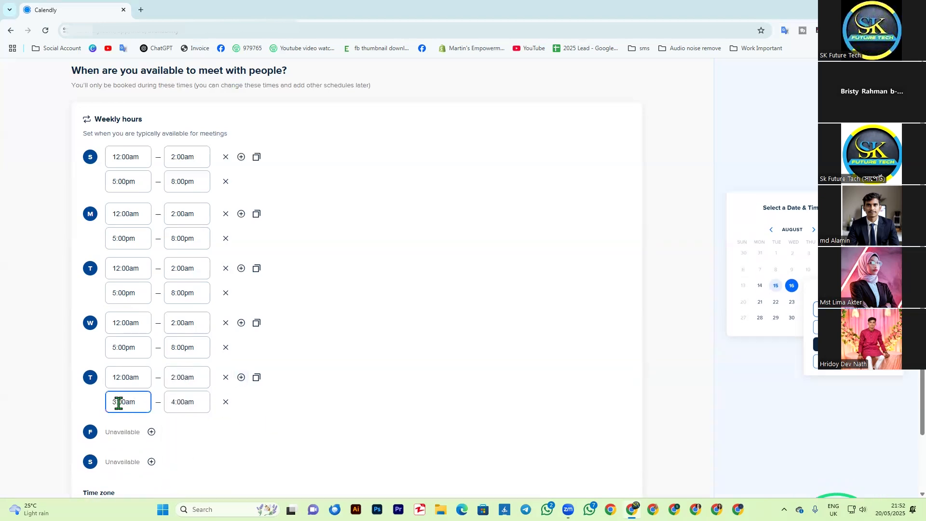
{"action": "left_click", "coordinate": [119, 402]}
{"action": "key", "text": "BackSpace"}
{"action": "key", "text": "BackSpace"}
{"action": "type", "text": "5"}
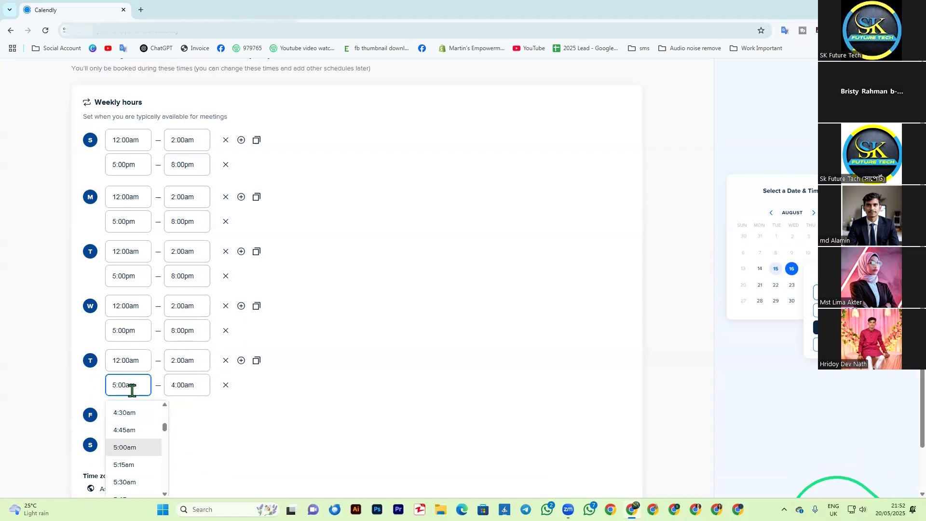
{"action": "key", "text": "BackSpace"}
{"action": "type", "text": "p"}
{"action": "left_click", "coordinate": [174, 387]}
{"action": "key", "text": "BackSpace"}
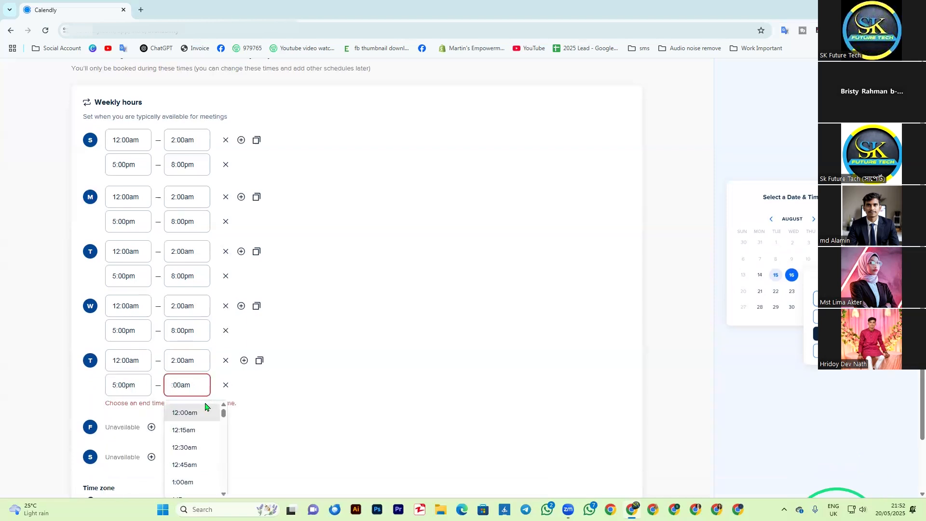
{"action": "type", "text": "8"}
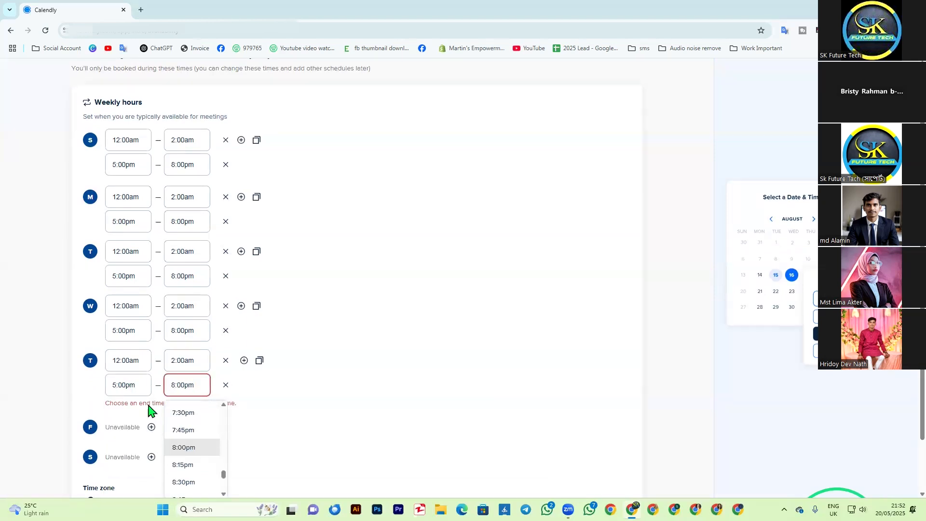
{"action": "scroll", "coordinate": [260, 299], "scroll_direction": "up", "scroll_amount": 2}
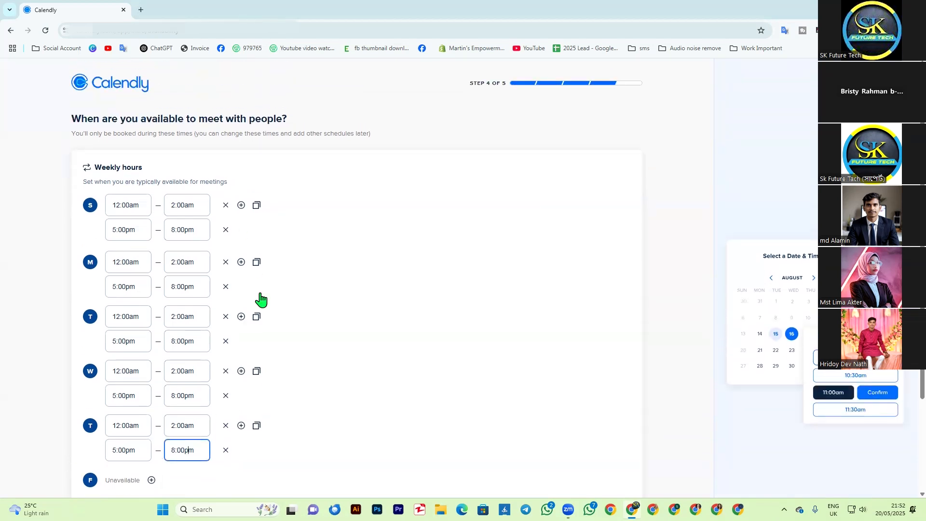
{"action": "scroll", "coordinate": [260, 299], "scroll_direction": "down", "scroll_amount": 3}
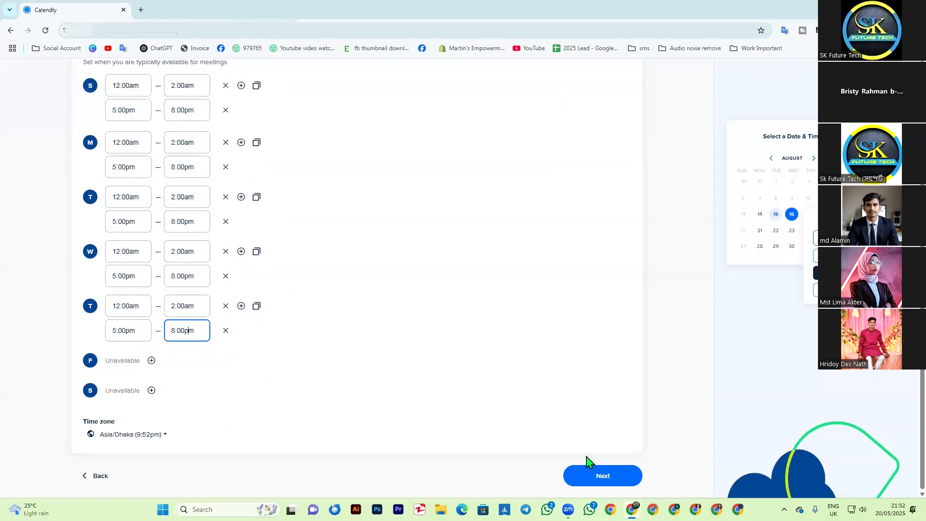
Step: Review the weekly hours, continue to the final onboarding question and choose Zoom as the meeting location
{"action": "scroll", "coordinate": [490, 326], "scroll_direction": "up", "scroll_amount": 3}
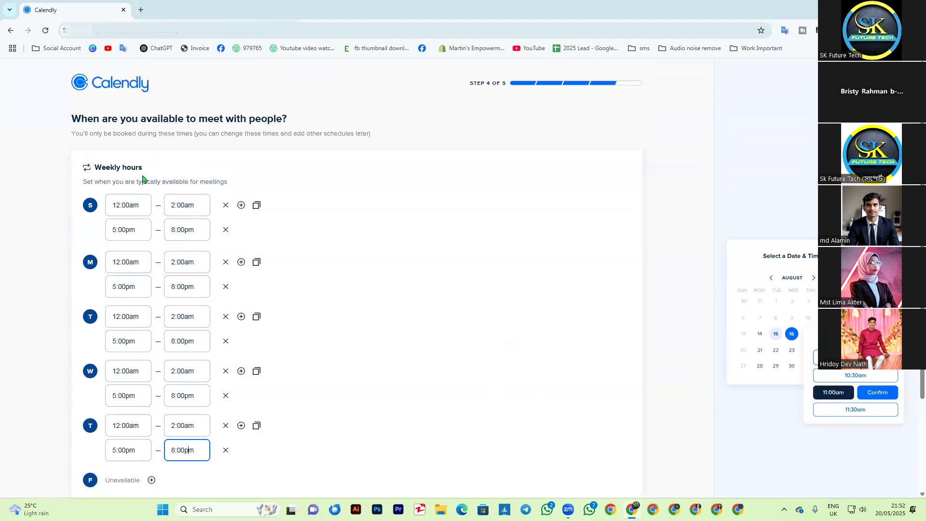
{"action": "scroll", "coordinate": [439, 381], "scroll_direction": "down", "scroll_amount": 3}
{"action": "scroll", "coordinate": [414, 418], "scroll_direction": "up", "scroll_amount": 3}
{"action": "scroll", "coordinate": [288, 334], "scroll_direction": "down", "scroll_amount": 3}
{"action": "scroll", "coordinate": [386, 346], "scroll_direction": "up", "scroll_amount": 3}
{"action": "left_click_drag", "start_coordinate": [505, 82], "coordinate": [461, 82]}
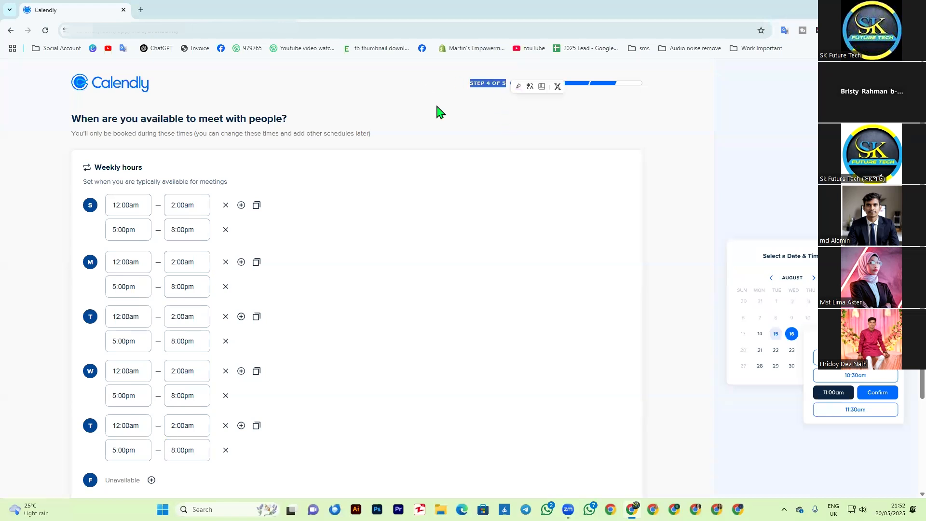
{"action": "scroll", "coordinate": [581, 309], "scroll_direction": "down", "scroll_amount": 3}
{"action": "left_click", "coordinate": [601, 483]}
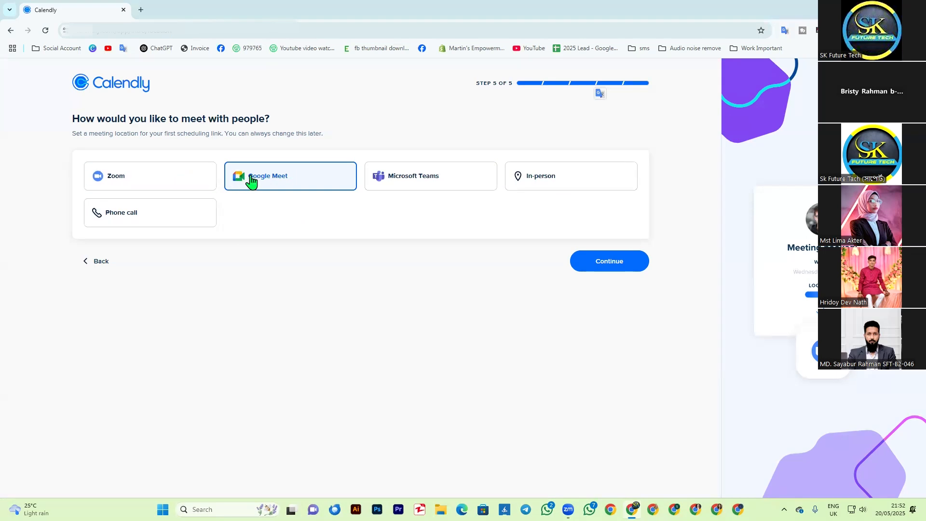
{"action": "left_click", "coordinate": [144, 186]}
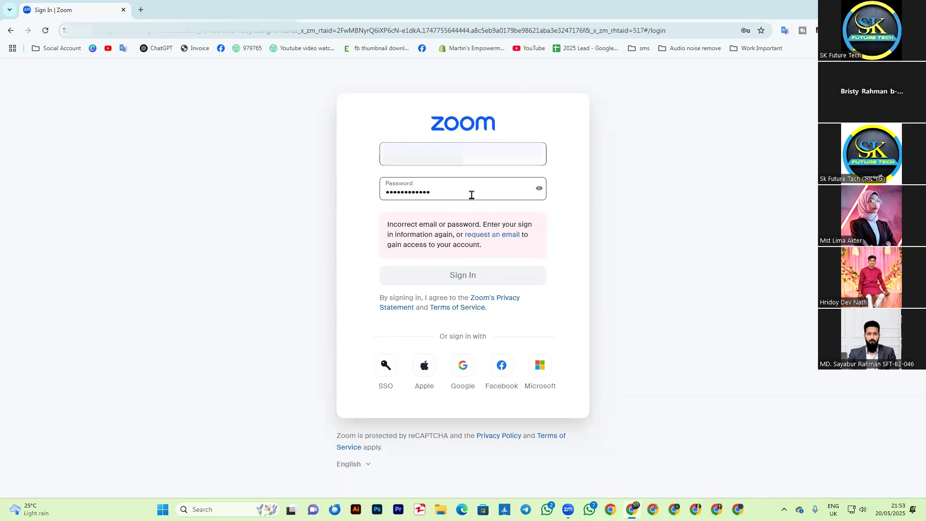
Step: Re-enter the account e-mail and password on the Zoom login form and sign in
{"action": "left_click_drag", "start_coordinate": [462, 192], "coordinate": [352, 194]}
{"action": "double_click", "coordinate": [419, 157]}
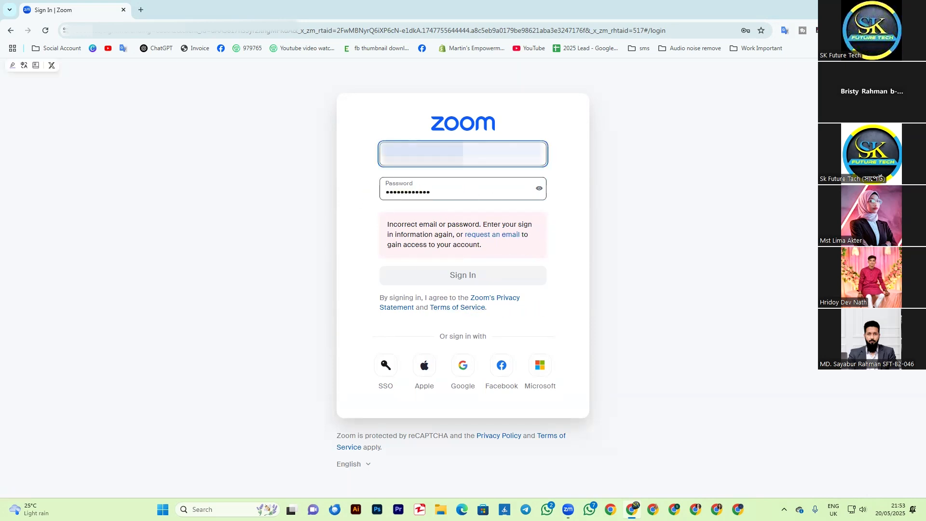
{"action": "key", "text": "ctrl+v"}
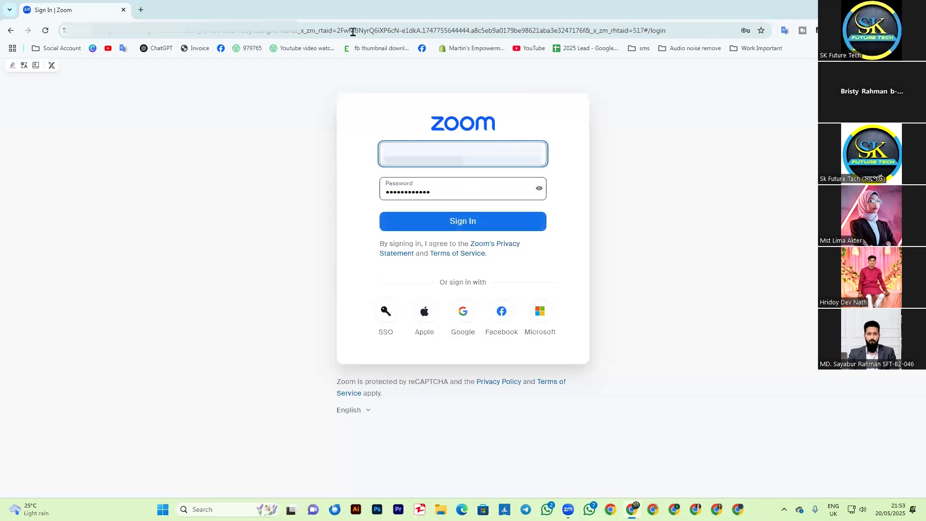
{"action": "left_click", "coordinate": [142, 10]}
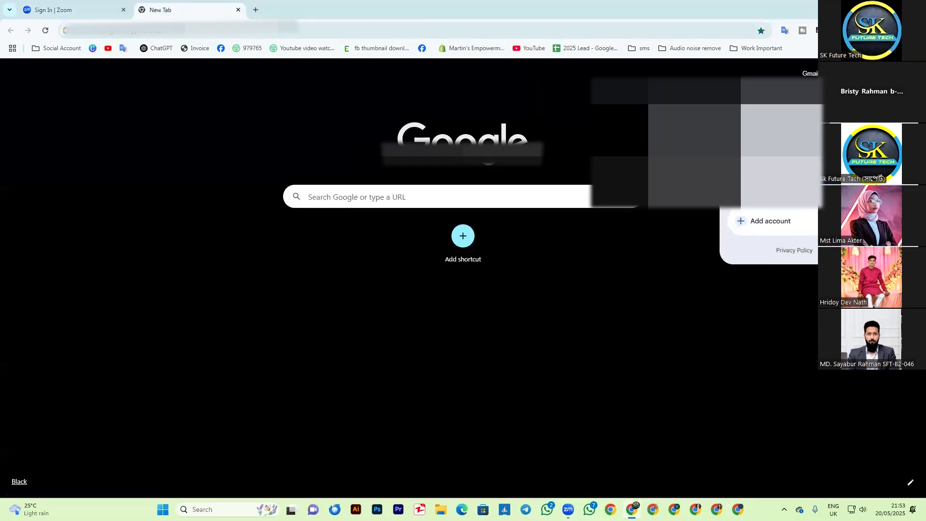
{"action": "left_click", "coordinate": [99, 10]}
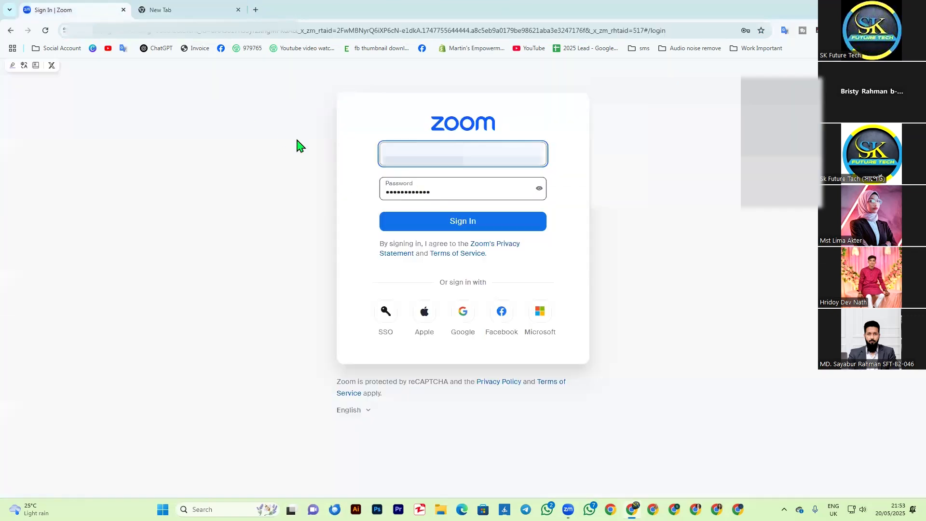
{"action": "left_click_drag", "start_coordinate": [516, 191], "coordinate": [336, 206]}
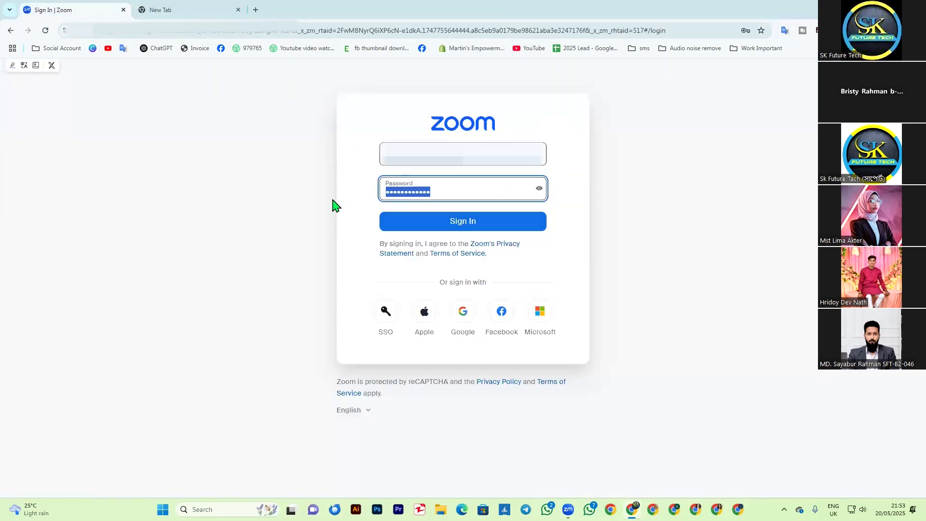
{"action": "key", "text": "BackSpace"}
{"action": "left_click", "coordinate": [447, 222]}
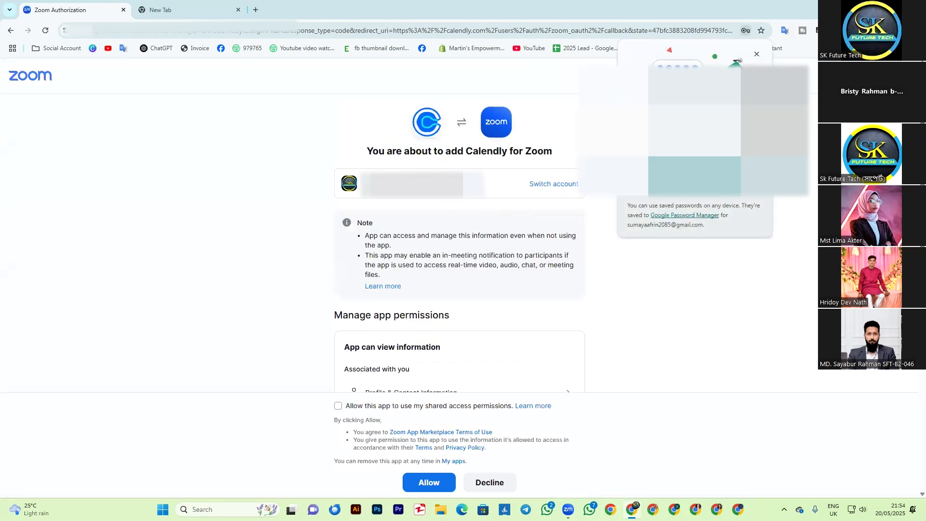
Step: Review the permissions Calendly requests, allow use of shared access permissions and authorize Calendly for Zoom
{"action": "left_click", "coordinate": [711, 181]}
{"action": "scroll", "coordinate": [527, 351], "scroll_direction": "down", "scroll_amount": 7}
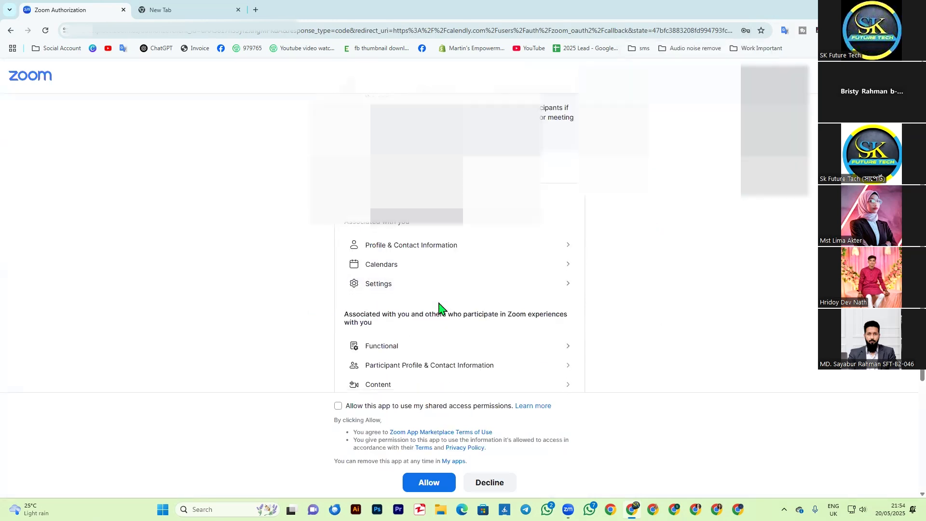
{"action": "scroll", "coordinate": [424, 337], "scroll_direction": "up", "scroll_amount": 5}
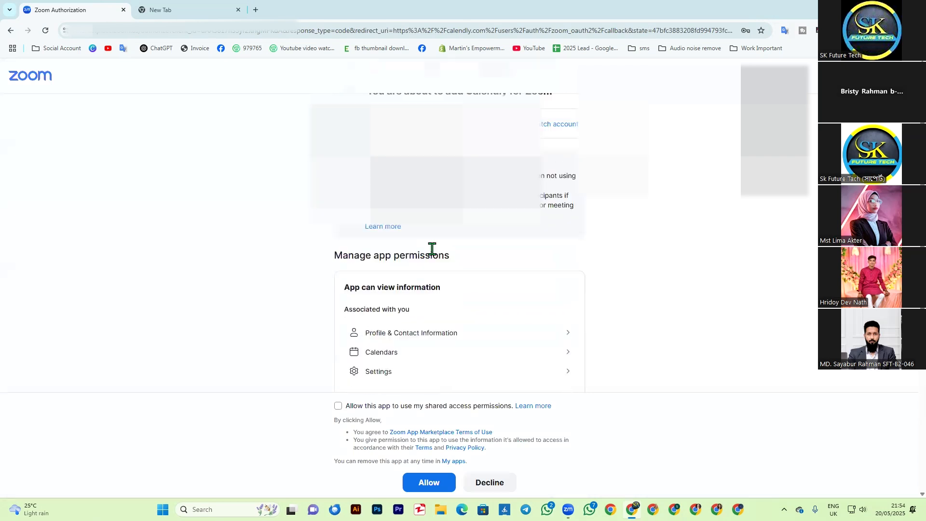
{"action": "scroll", "coordinate": [454, 238], "scroll_direction": "down", "scroll_amount": 5}
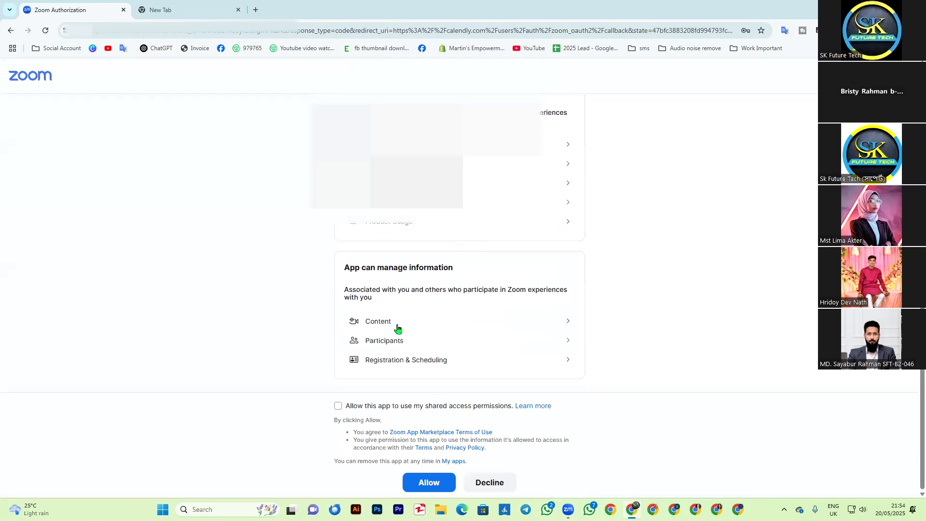
{"action": "left_click", "coordinate": [340, 408]}
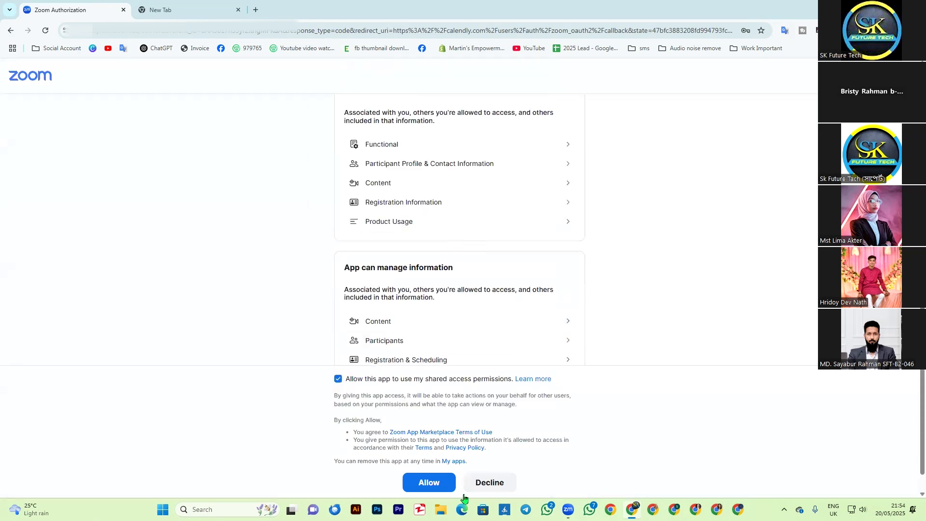
{"action": "left_click", "coordinate": [427, 482]}
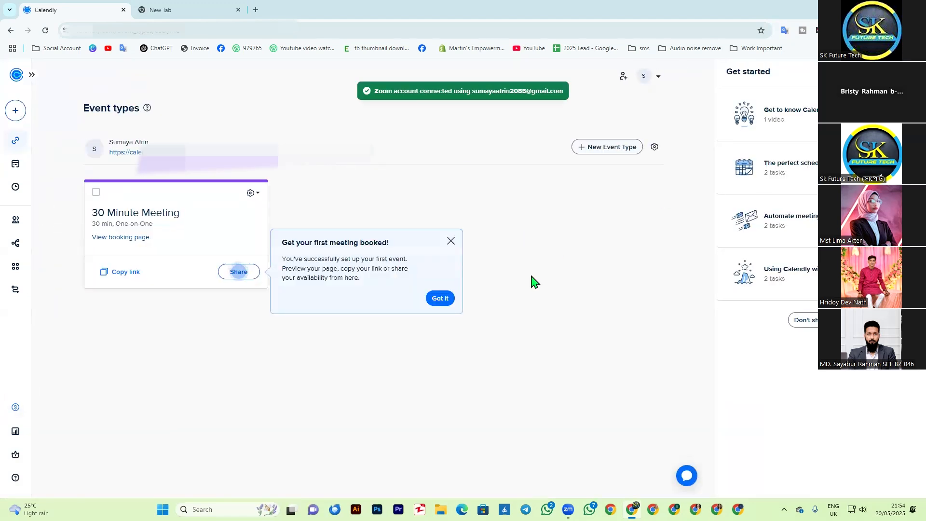
Step: Copy the 30 Minute Meeting booking link and view its page in another Chrome profile, declining cookies
{"action": "left_click", "coordinate": [440, 298]}
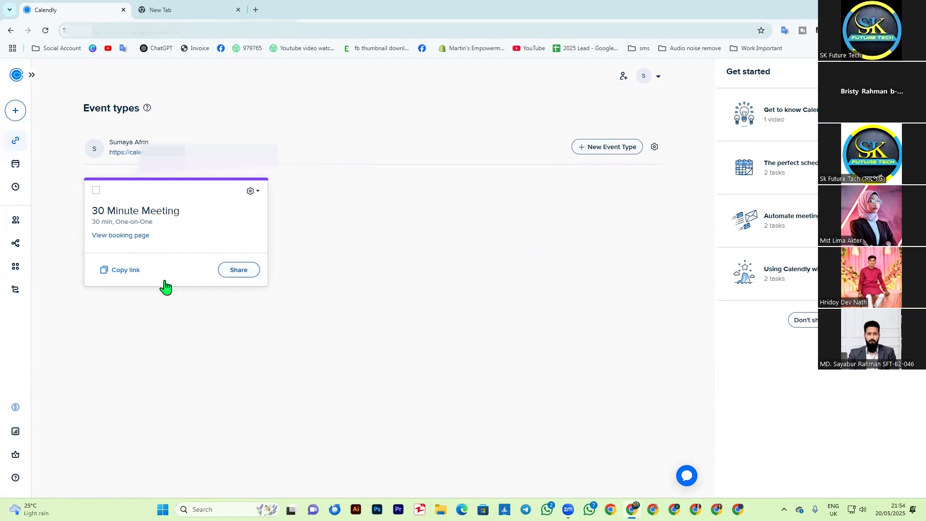
{"action": "left_click", "coordinate": [108, 272]}
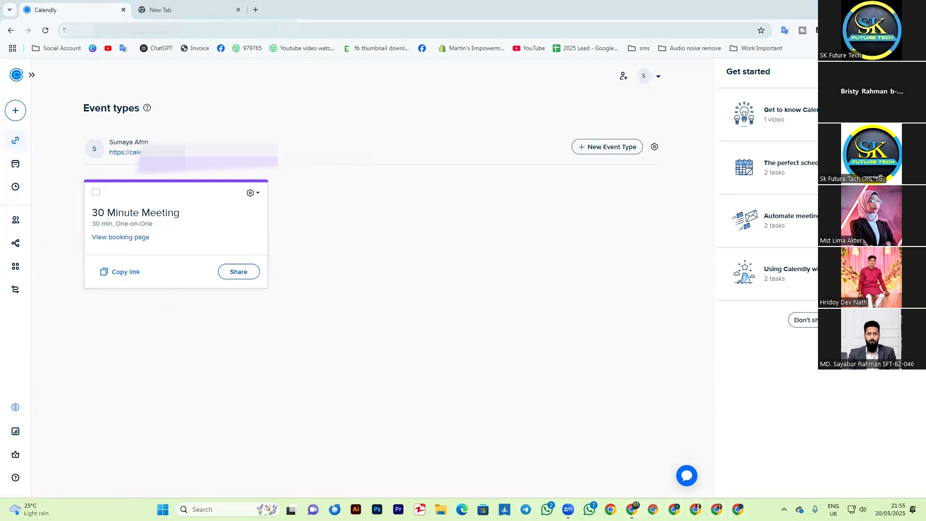
{"action": "left_click", "coordinate": [653, 509]}
{"action": "key", "text": "ctrl+v"}
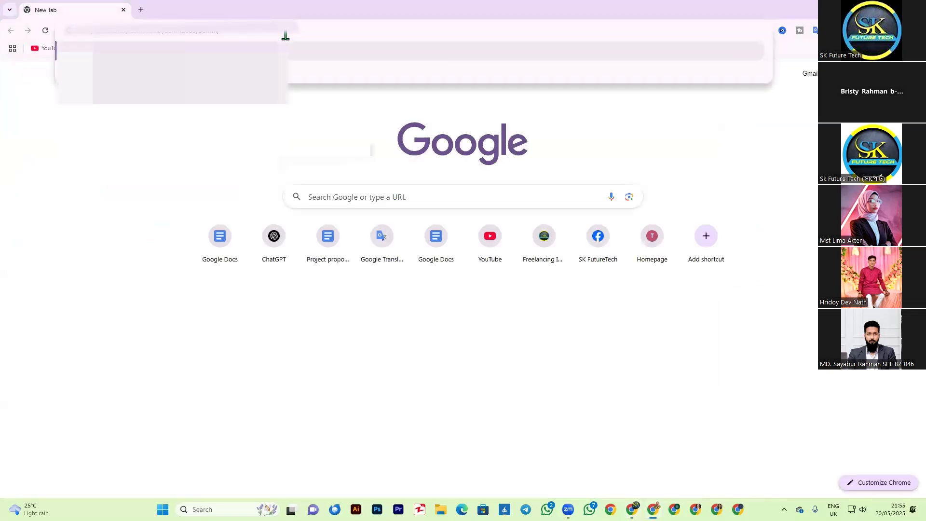
{"action": "key", "text": "Return"}
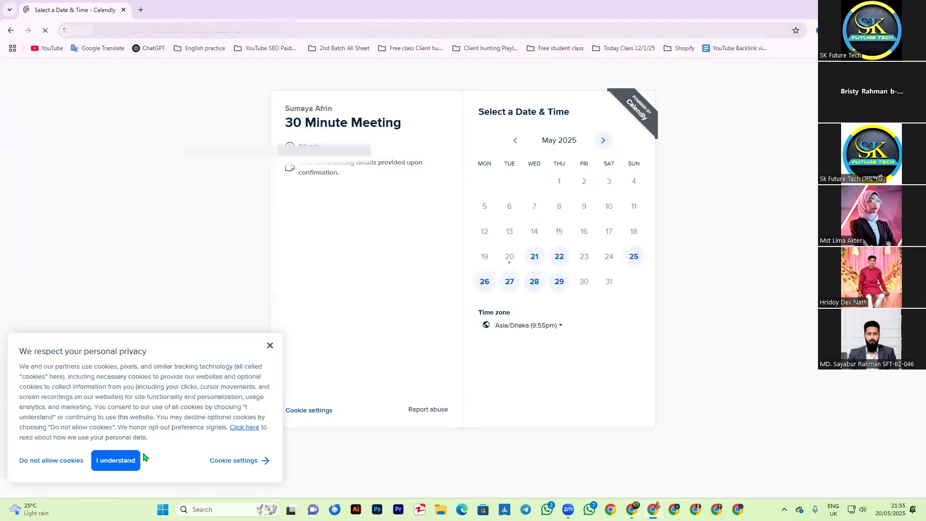
{"action": "left_click", "coordinate": [53, 463]}
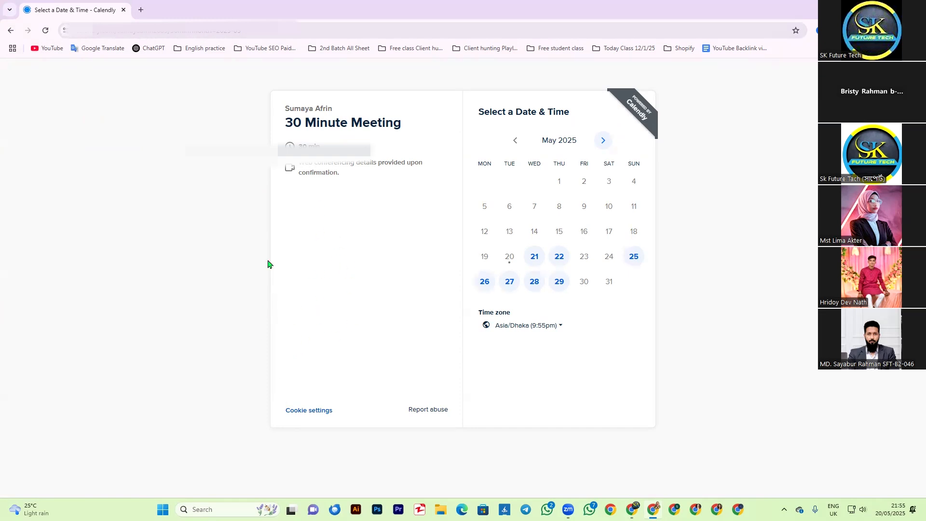
Step: Switch back to the Event types page and open the 30 Minute Meeting event type for editing
{"action": "left_click", "coordinate": [632, 510]}
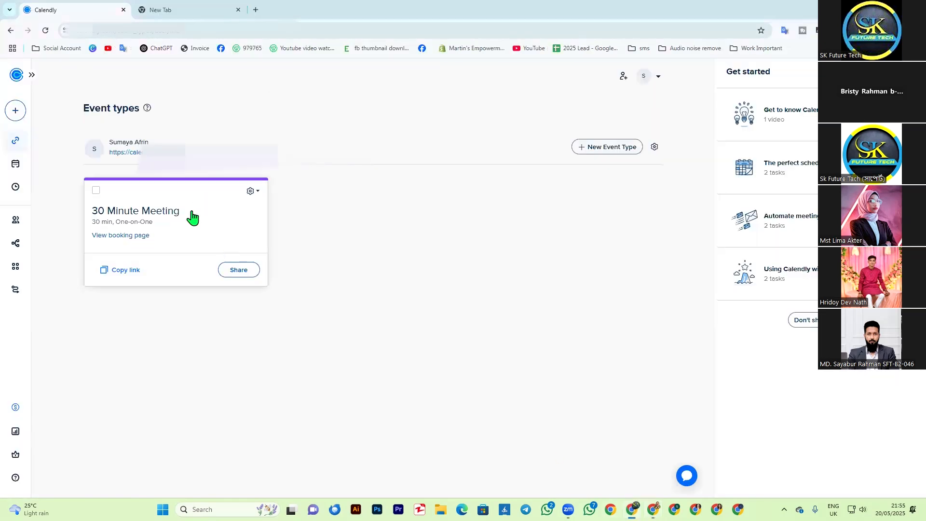
{"action": "left_click", "coordinate": [250, 192]}
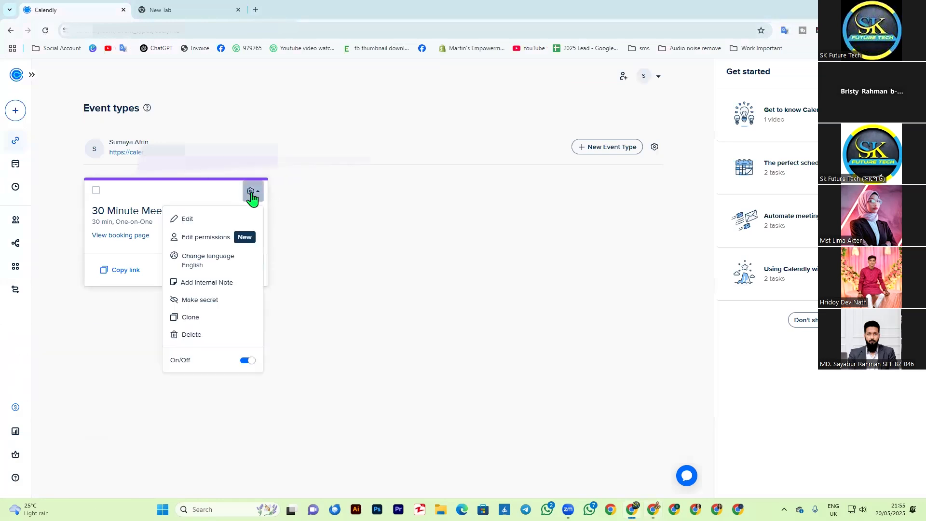
{"action": "left_click", "coordinate": [189, 222]}
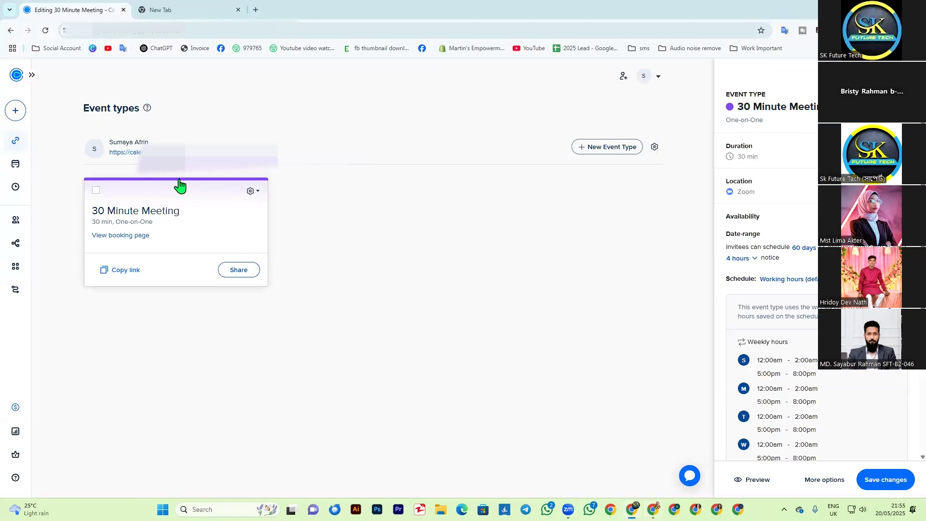
Step: Try red as the event type's colour and set it back to violet
{"action": "left_click", "coordinate": [730, 107]}
{"action": "left_click", "coordinate": [745, 135]}
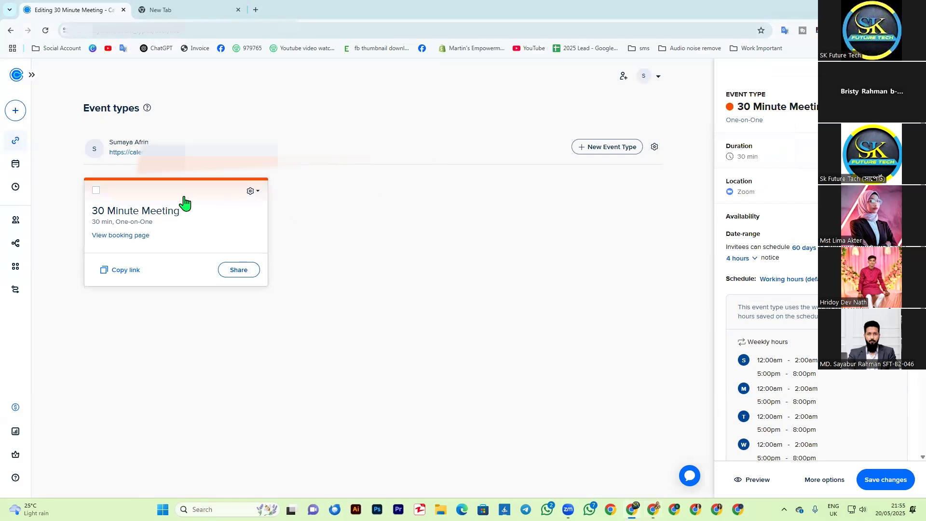
{"action": "left_click", "coordinate": [730, 108]}
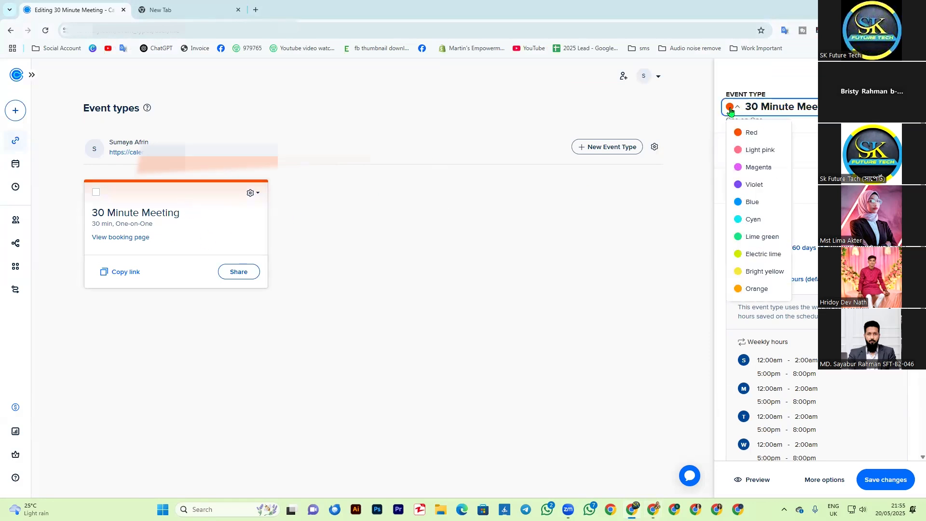
{"action": "left_click", "coordinate": [750, 185]}
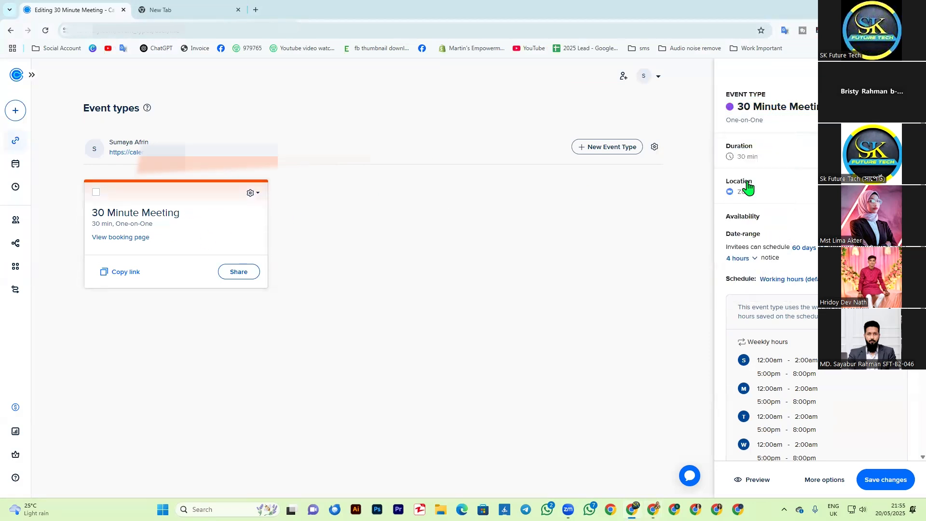
Step: Rename the event type as "SK Future Tech" and save the changes
{"action": "left_click", "coordinate": [768, 108]}
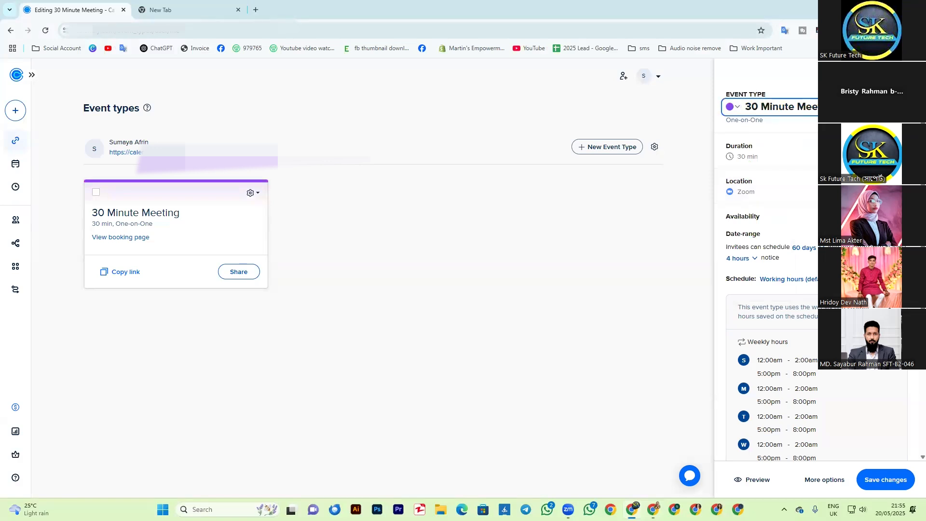
{"action": "key", "text": "ctrl+a"}
{"action": "key", "text": "BackSpace"}
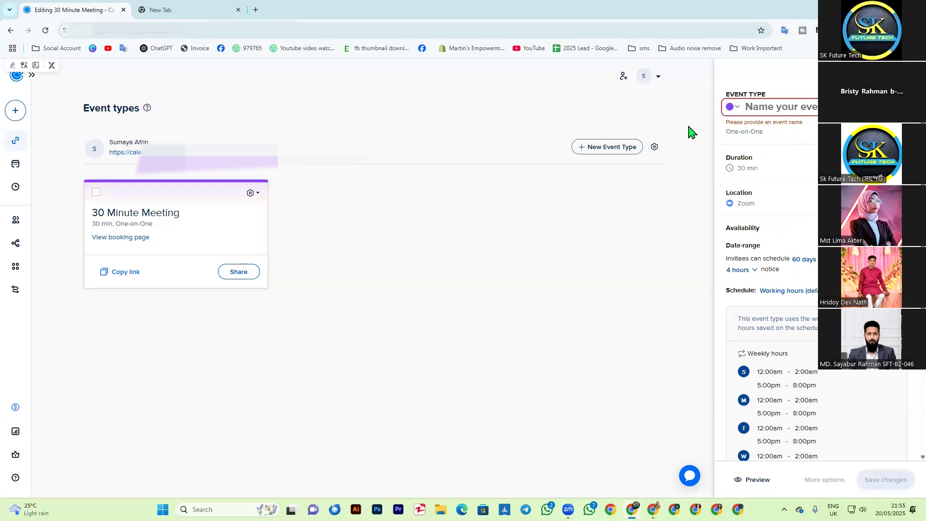
{"action": "type", "text": "Y"}
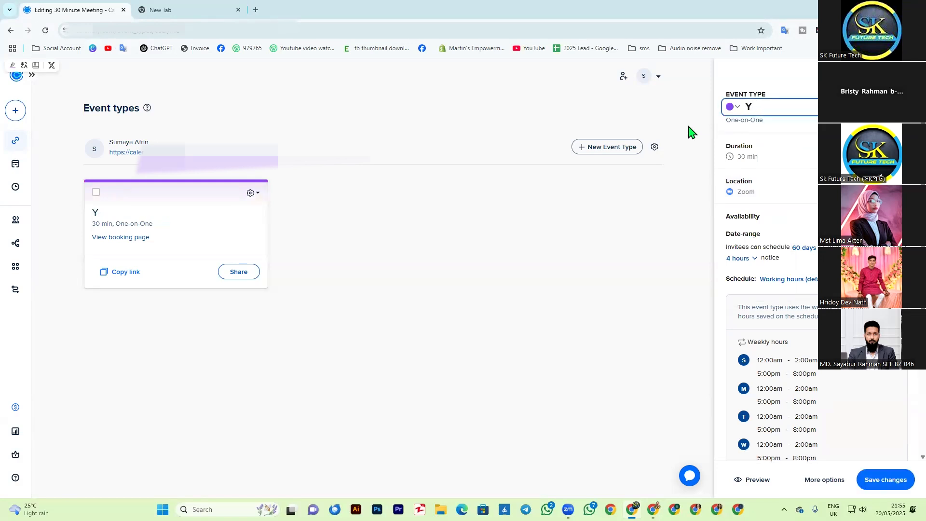
{"action": "key", "text": "BackSpace"}
{"action": "type", "text": "SK Future Tech"}
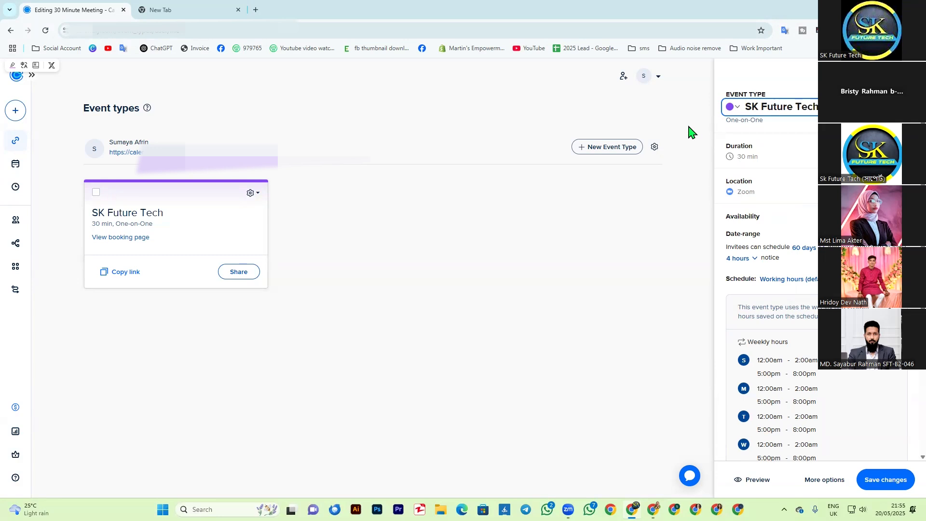
{"action": "left_click", "coordinate": [750, 83]}
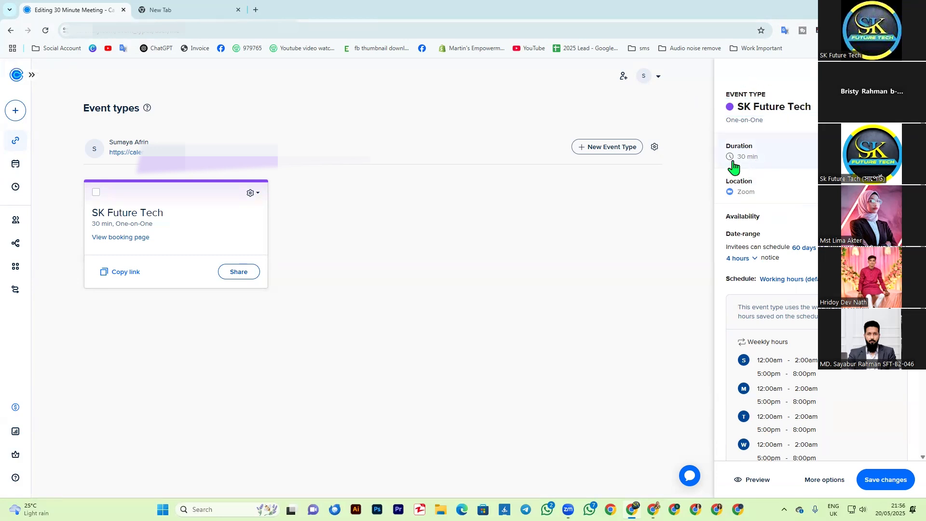
{"action": "left_click", "coordinate": [886, 479]}
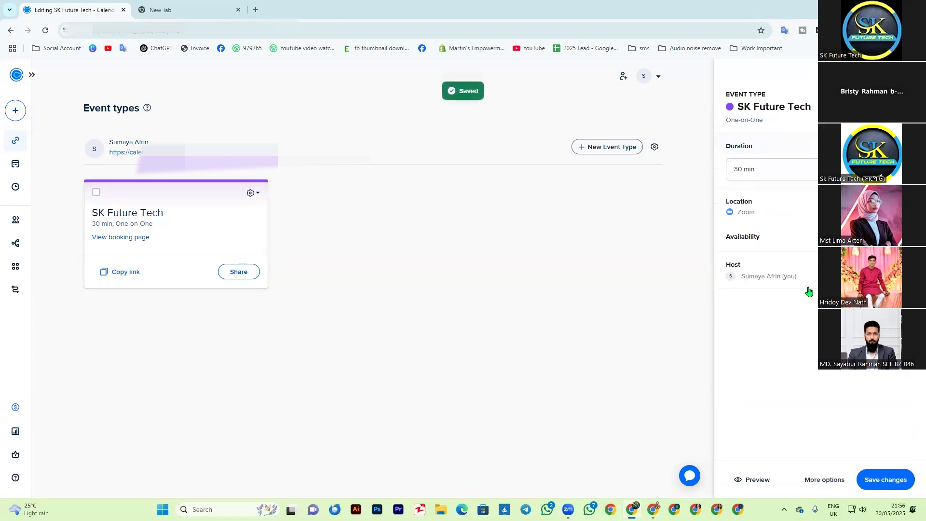
Step: Try a 60 min duration for the SK Future Tech event and set it back to 30 min
{"action": "left_click", "coordinate": [864, 169]}
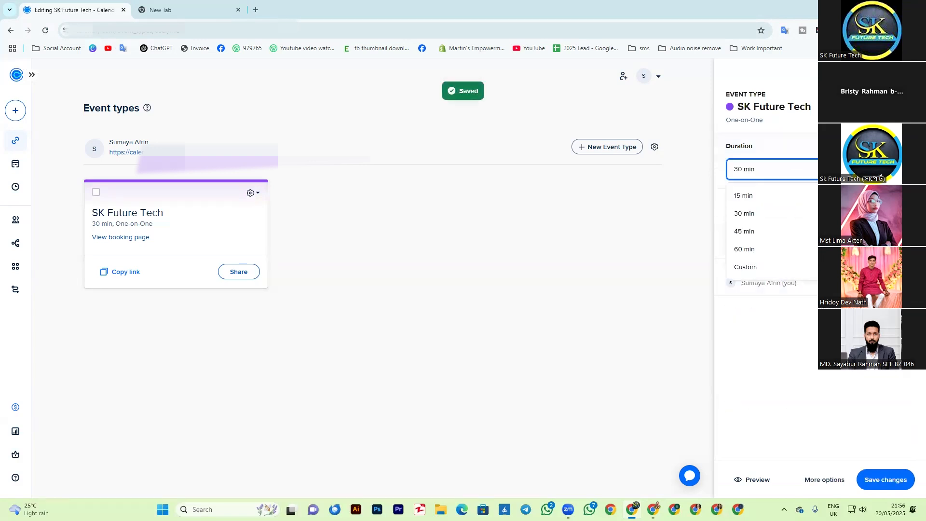
{"action": "left_click", "coordinate": [747, 250]}
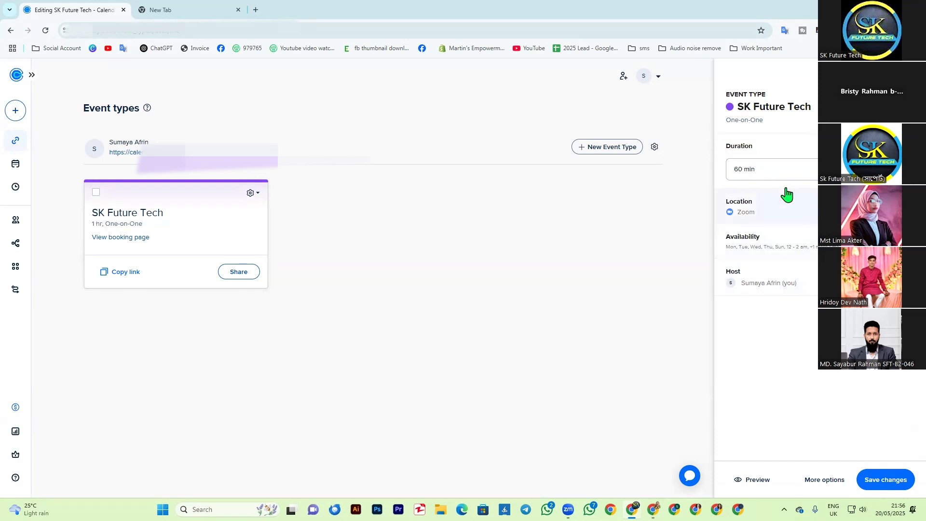
{"action": "left_click", "coordinate": [752, 169]}
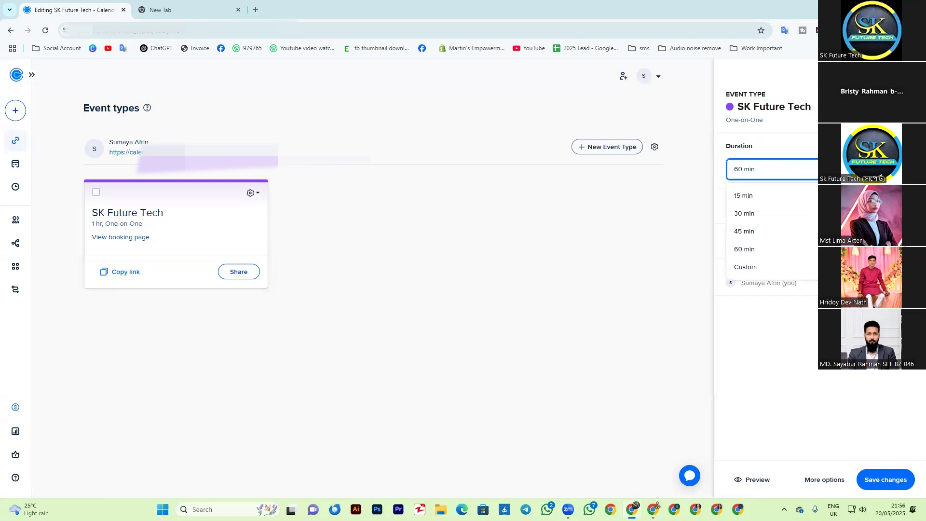
{"action": "left_click", "coordinate": [738, 215]}
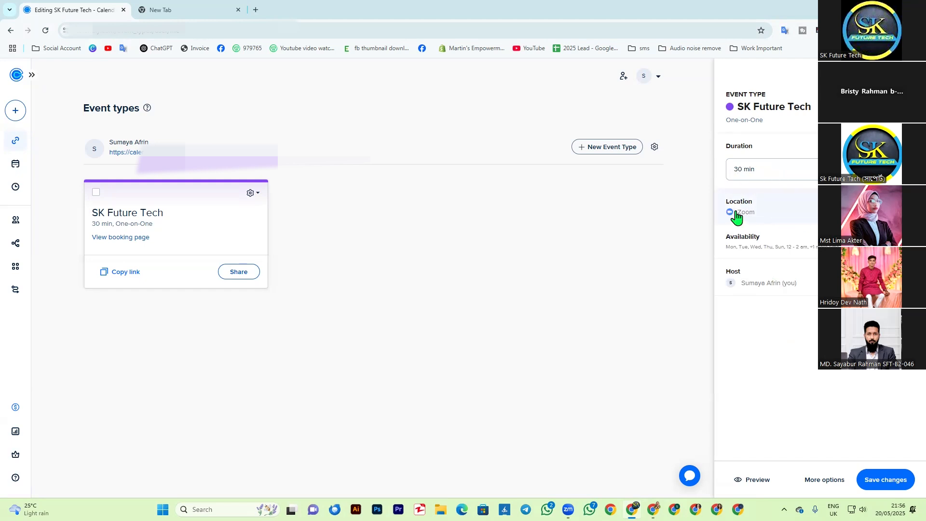
Step: Add Google Meet as a second location option alongside Zoom for the SK Future Tech event
{"action": "left_click", "coordinate": [764, 209]}
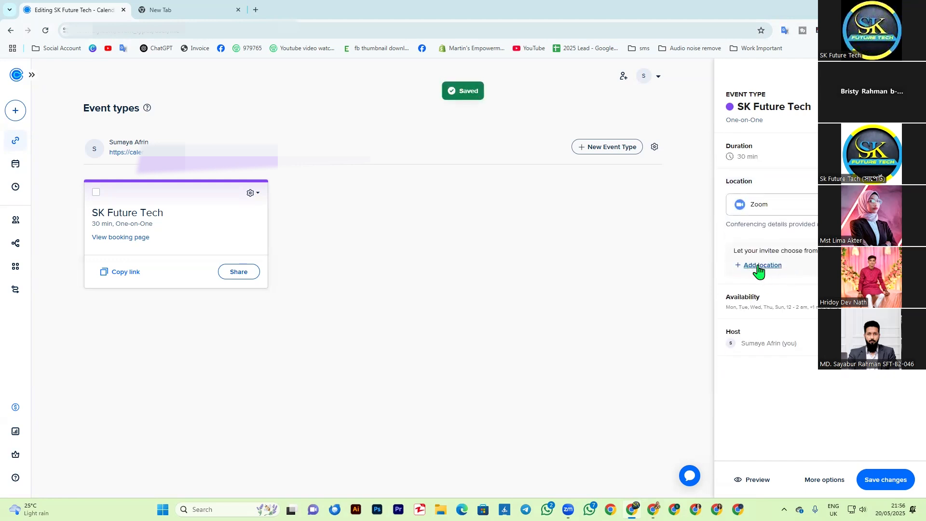
{"action": "left_click", "coordinate": [775, 269]}
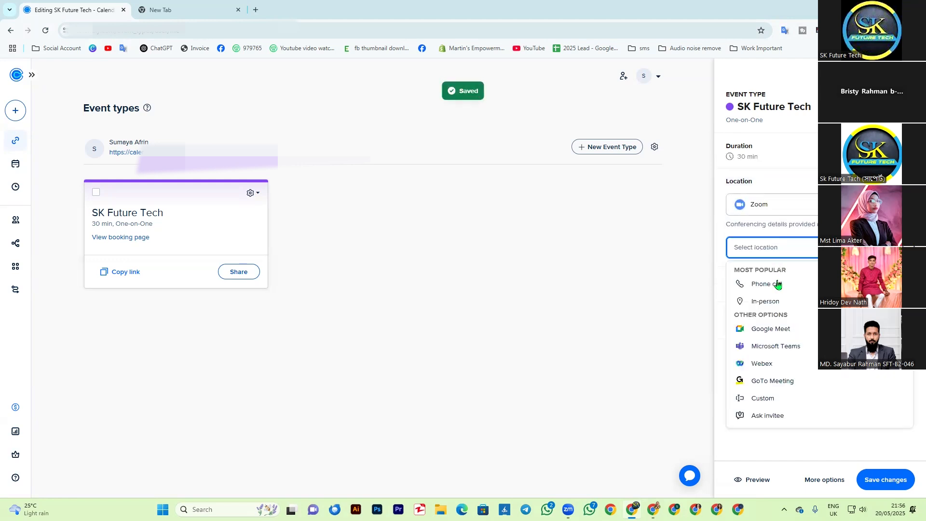
{"action": "left_click", "coordinate": [751, 334]}
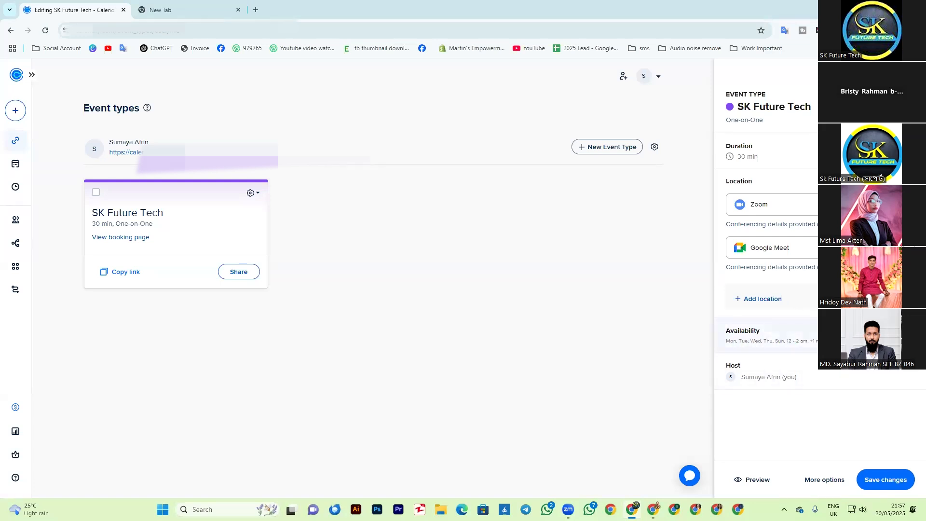
Step: Review the event's availability schedule with its weekly hours, and check the host details
{"action": "left_click", "coordinate": [845, 339]}
{"action": "scroll", "coordinate": [773, 273], "scroll_direction": "down", "scroll_amount": 2}
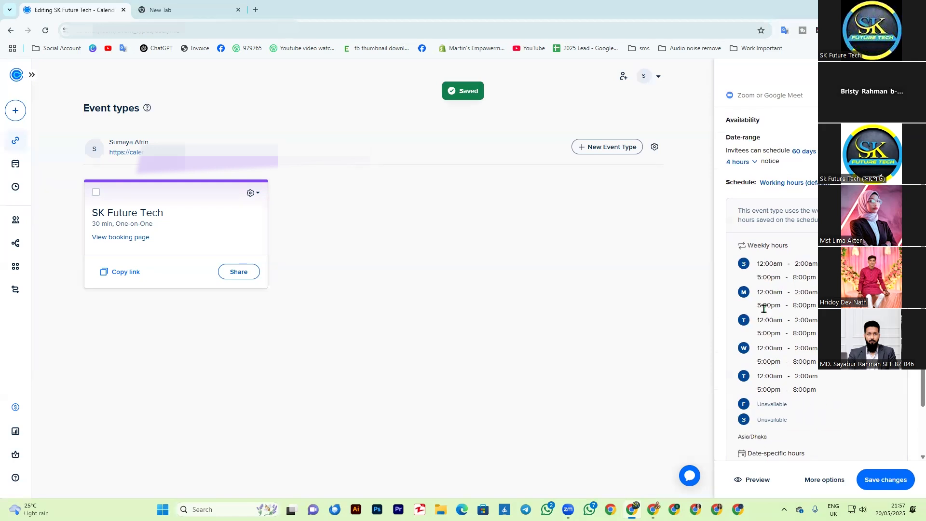
{"action": "scroll", "coordinate": [796, 358], "scroll_direction": "down", "scroll_amount": 2}
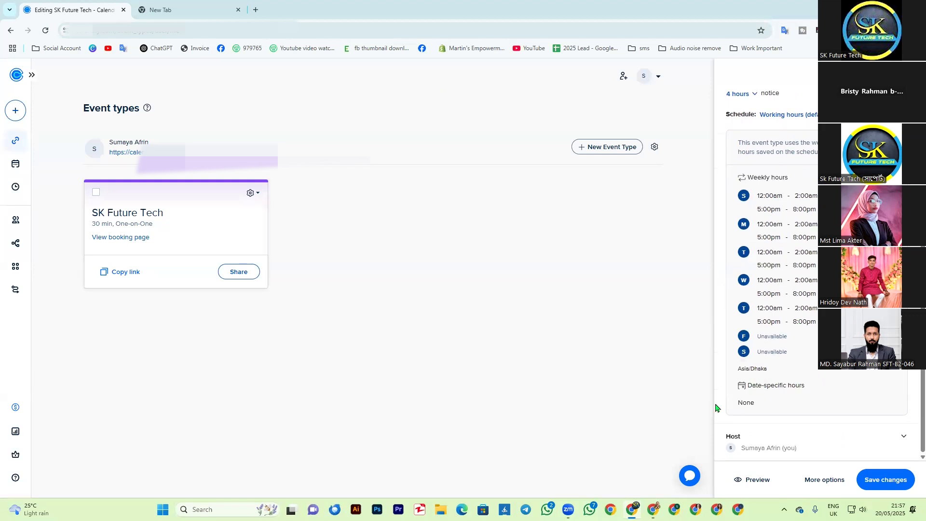
{"action": "scroll", "coordinate": [796, 289], "scroll_direction": "up", "scroll_amount": 2}
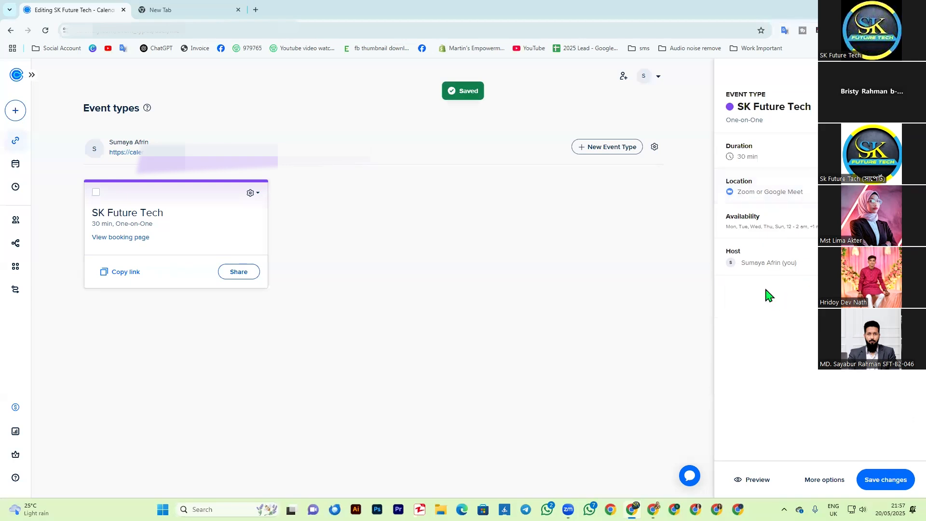
{"action": "left_click", "coordinate": [814, 258]}
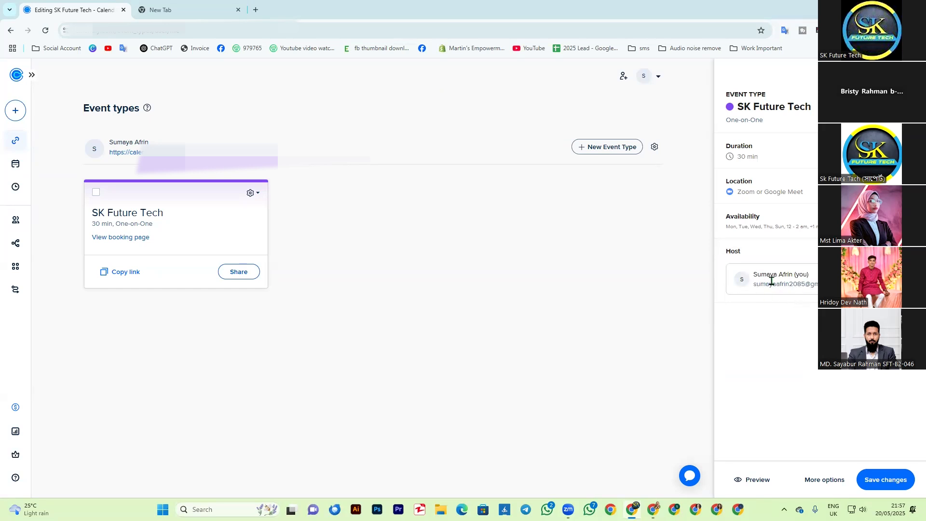
{"action": "left_click", "coordinate": [748, 306]}
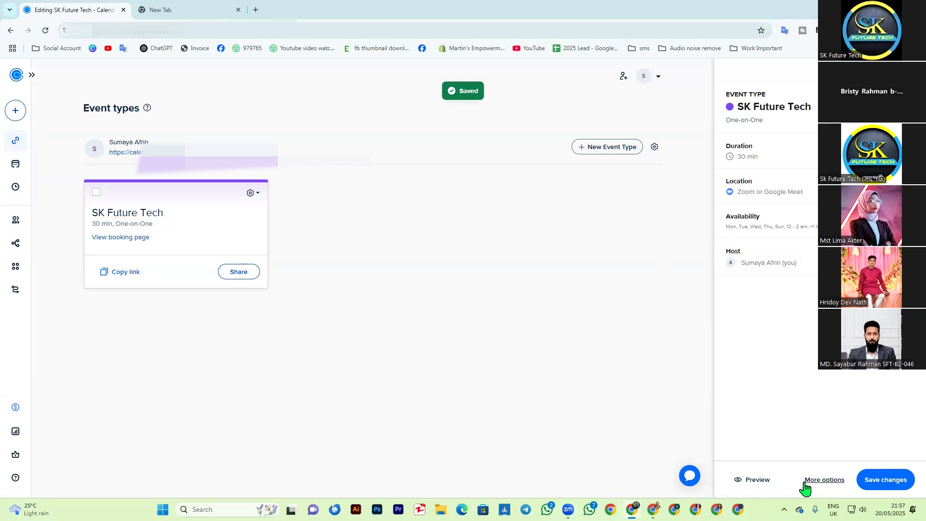
Step: Save the event type's changes and open its Description for editing among the additional options
{"action": "left_click", "coordinate": [882, 483]}
{"action": "left_click", "coordinate": [823, 480]}
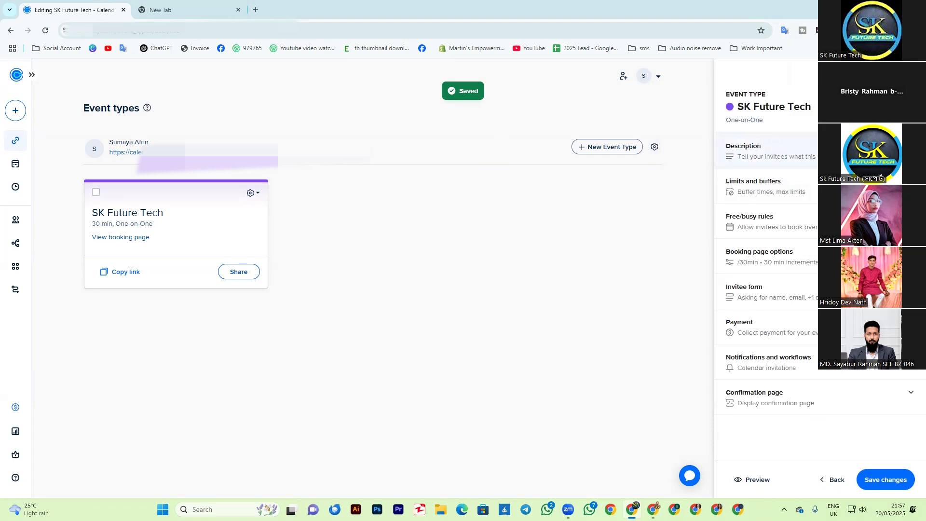
{"action": "left_click", "coordinate": [788, 152]}
{"action": "left_click", "coordinate": [785, 201]}
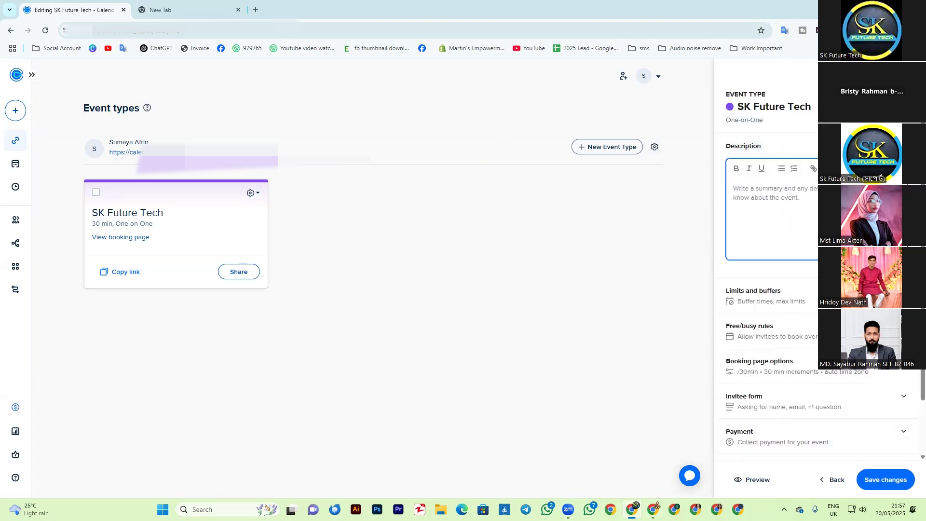
Step: Switch to the Future Tech Chrome profile, open Calendly and view the booking page of its SK Future Tech event
{"action": "left_click", "coordinate": [611, 510]}
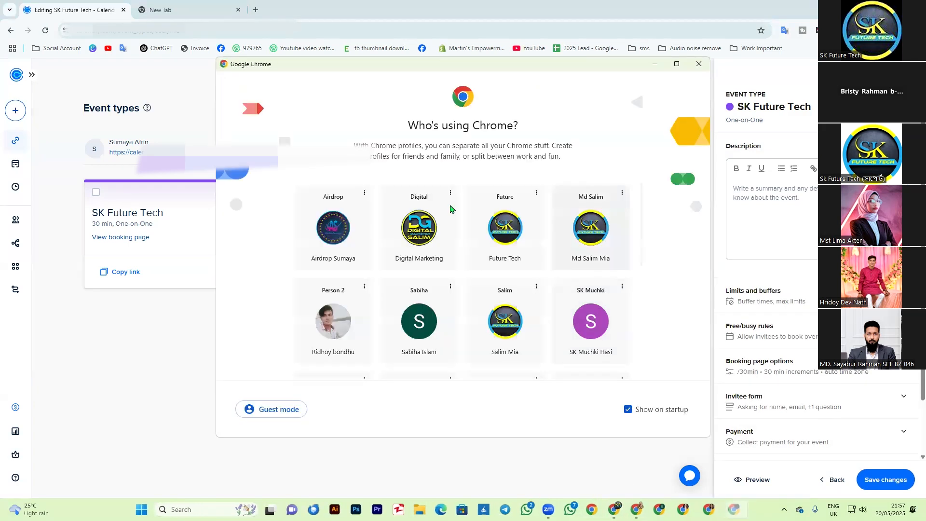
{"action": "left_click", "coordinate": [514, 241]}
{"action": "left_click", "coordinate": [48, 50]}
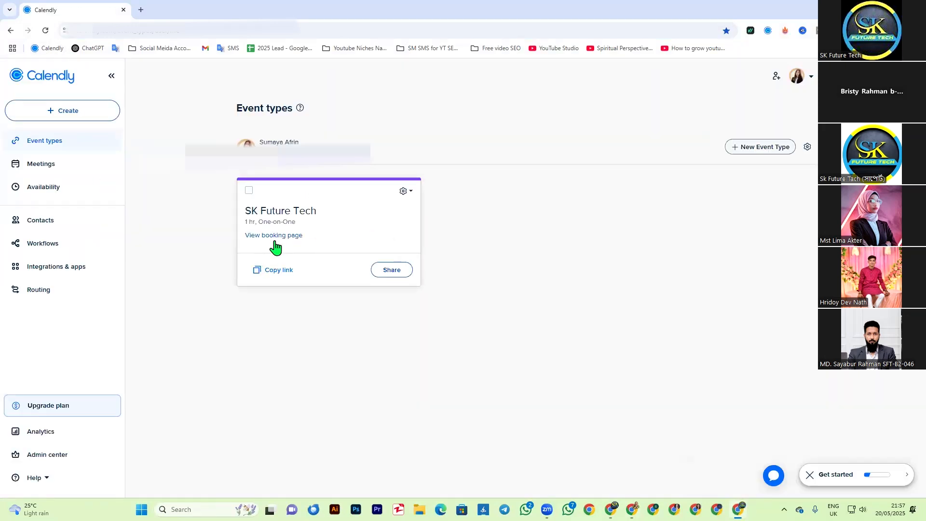
{"action": "left_click", "coordinate": [272, 236]}
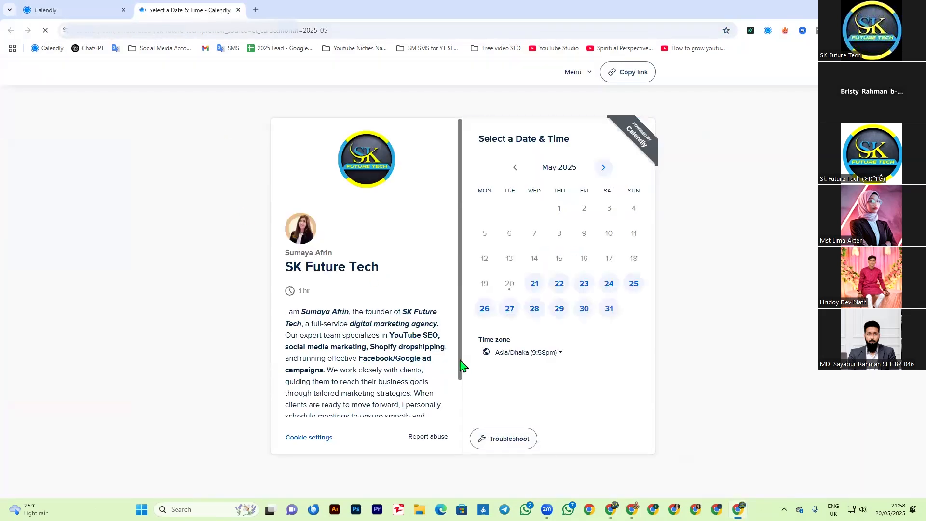
Step: Read through the description on the SK Future Tech booking page, including the highlighted founder and company names
{"action": "scroll", "coordinate": [460, 337], "scroll_direction": "down", "scroll_amount": 1}
{"action": "scroll", "coordinate": [460, 336], "scroll_direction": "down", "scroll_amount": 1}
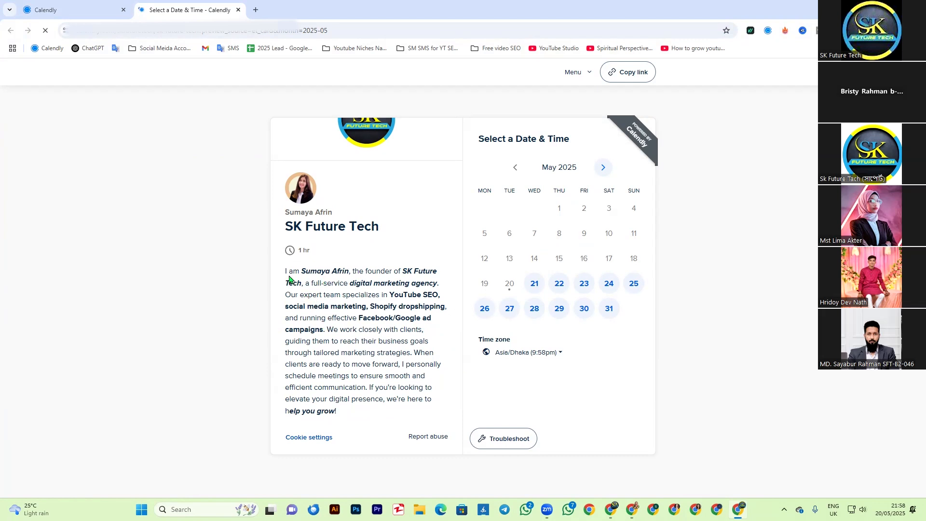
{"action": "left_click_drag", "start_coordinate": [285, 275], "coordinate": [370, 410]}
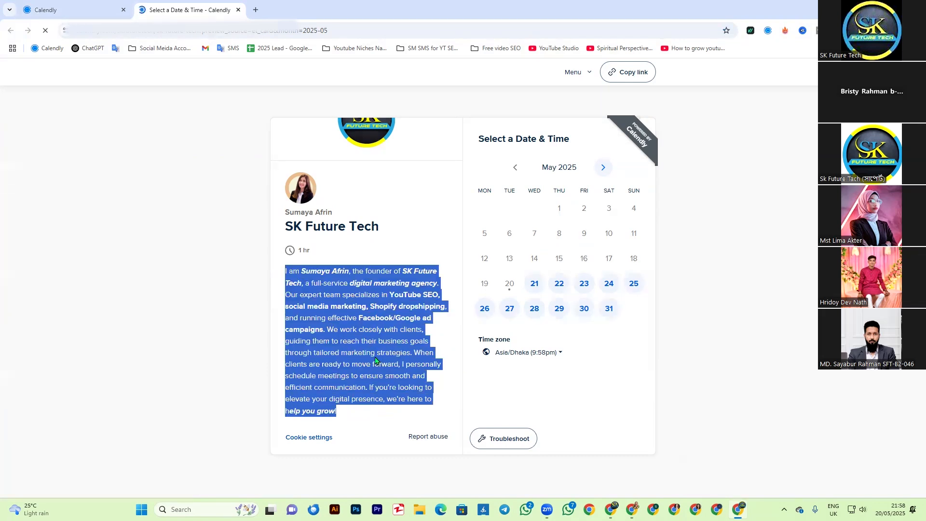
{"action": "left_click", "coordinate": [337, 335]}
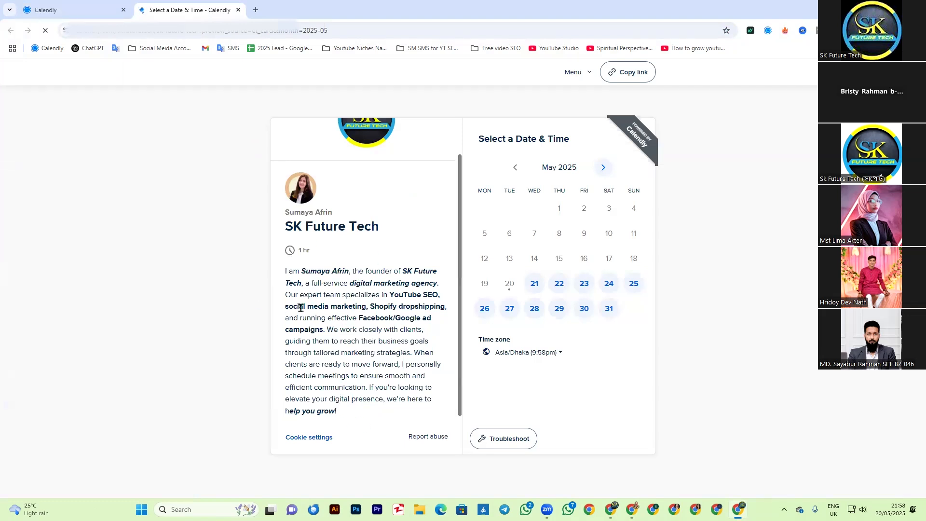
{"action": "left_click_drag", "start_coordinate": [350, 285], "coordinate": [391, 333]}
{"action": "left_click", "coordinate": [391, 388]}
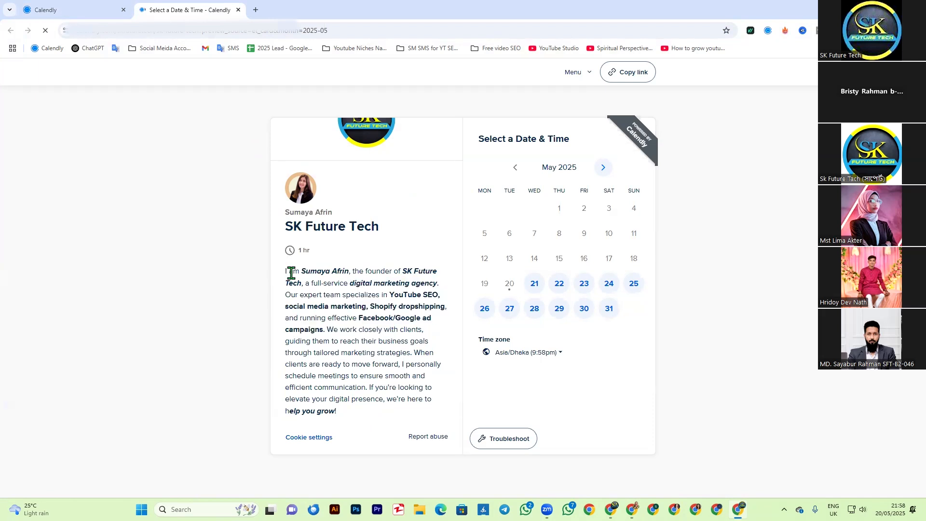
{"action": "left_click_drag", "start_coordinate": [285, 272], "coordinate": [367, 416]}
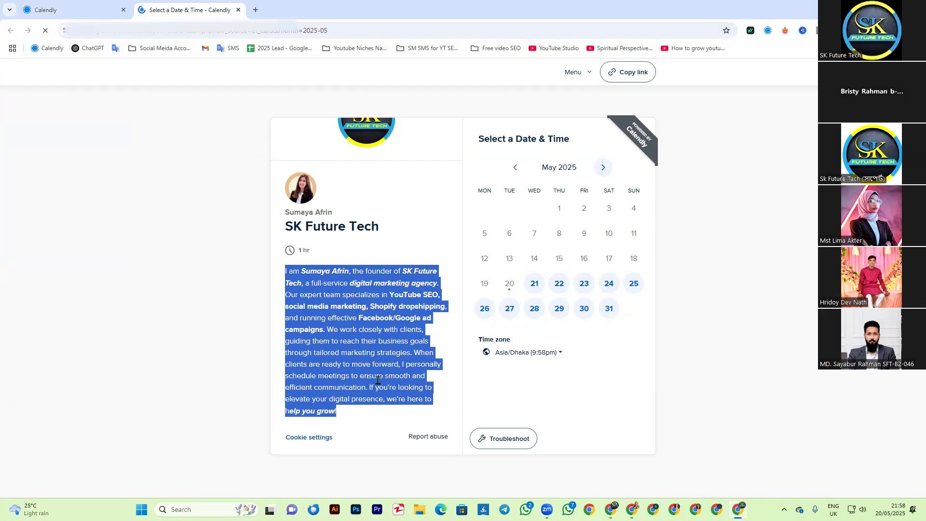
{"action": "left_click", "coordinate": [368, 368]}
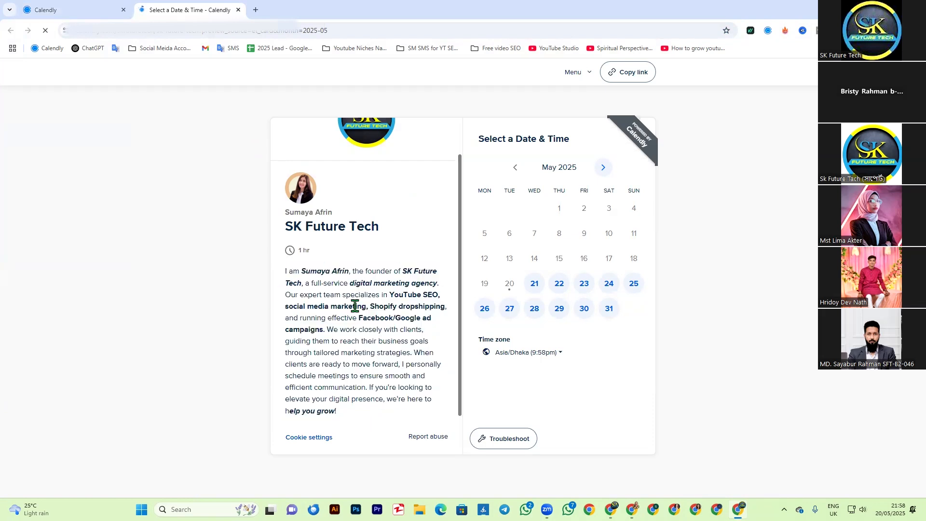
{"action": "left_click_drag", "start_coordinate": [302, 272], "coordinate": [349, 272]}
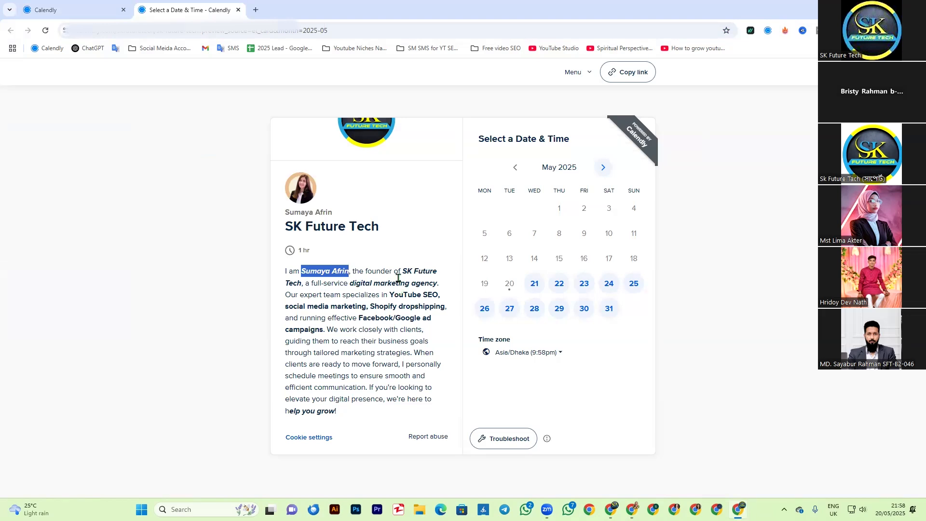
{"action": "left_click_drag", "start_coordinate": [404, 270], "coordinate": [434, 271]}
{"action": "left_click", "coordinate": [364, 307]}
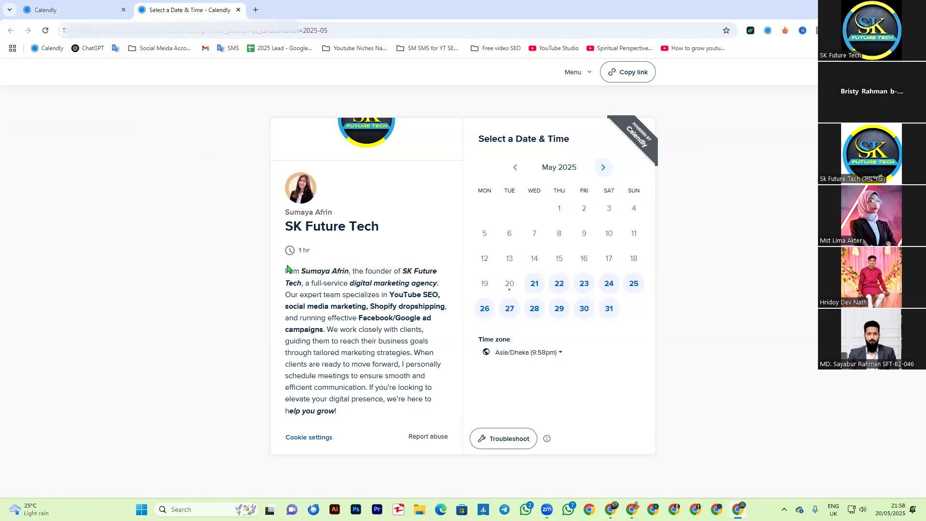
Step: Copy the full booking page description, paste it into Google Translate's English field as plain text, and cut it from there
{"action": "left_click_drag", "start_coordinate": [285, 272], "coordinate": [371, 410]}
{"action": "key", "text": "ctrl+c"}
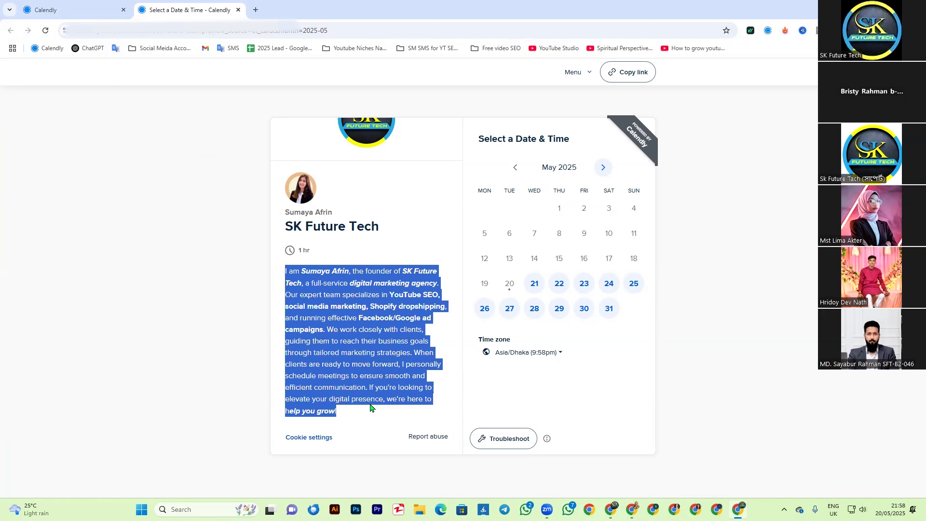
{"action": "left_click", "coordinate": [223, 50]}
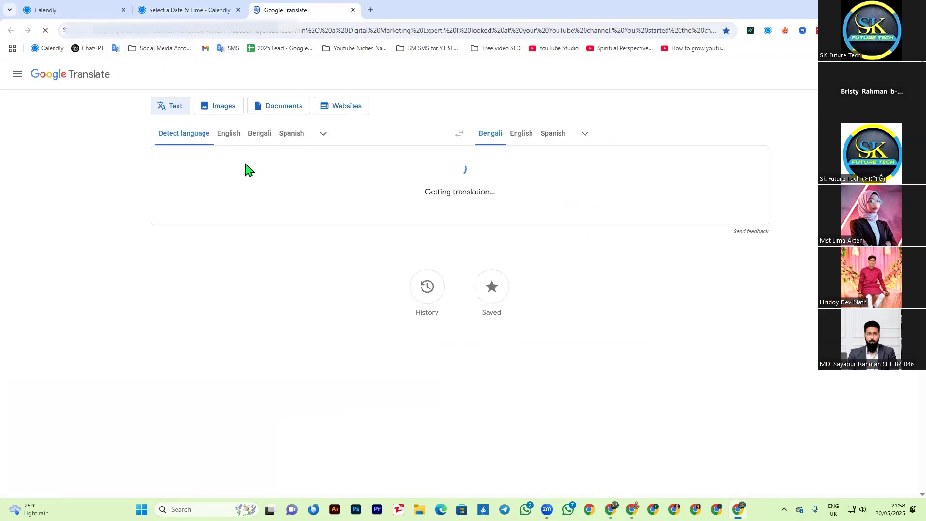
{"action": "left_click", "coordinate": [230, 138]}
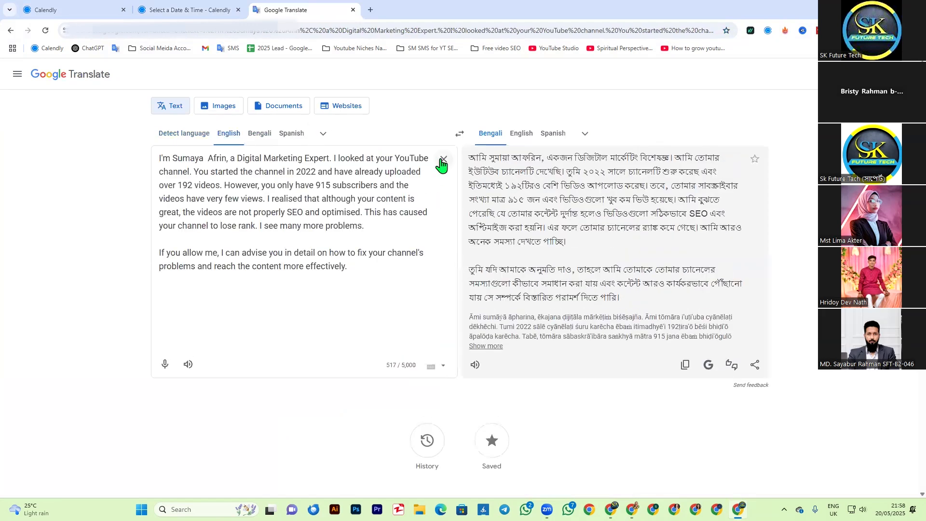
{"action": "left_click", "coordinate": [443, 159]}
{"action": "key", "text": "ctrl+v"}
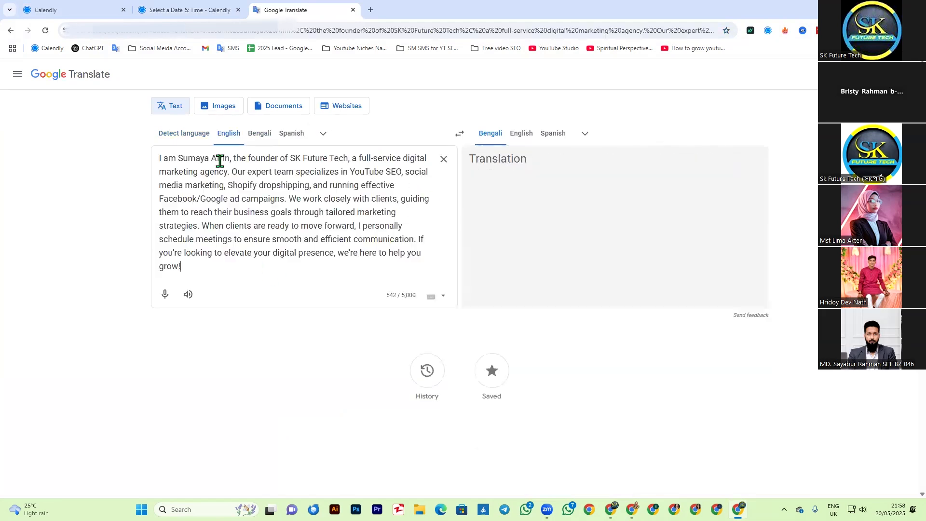
{"action": "key", "text": "ctrl+a"}
{"action": "key", "text": "ctrl+v"}
{"action": "key", "text": "ctrl+a"}
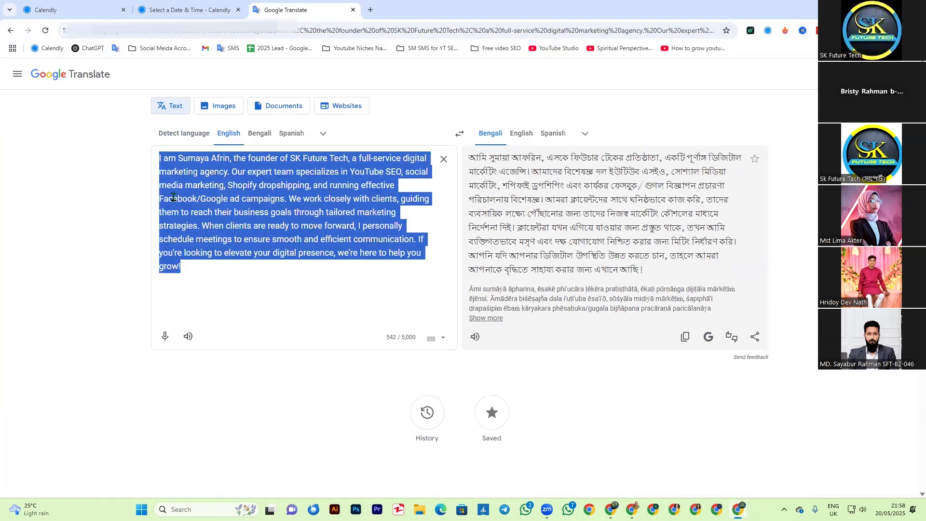
{"action": "key", "text": "BackSpace"}
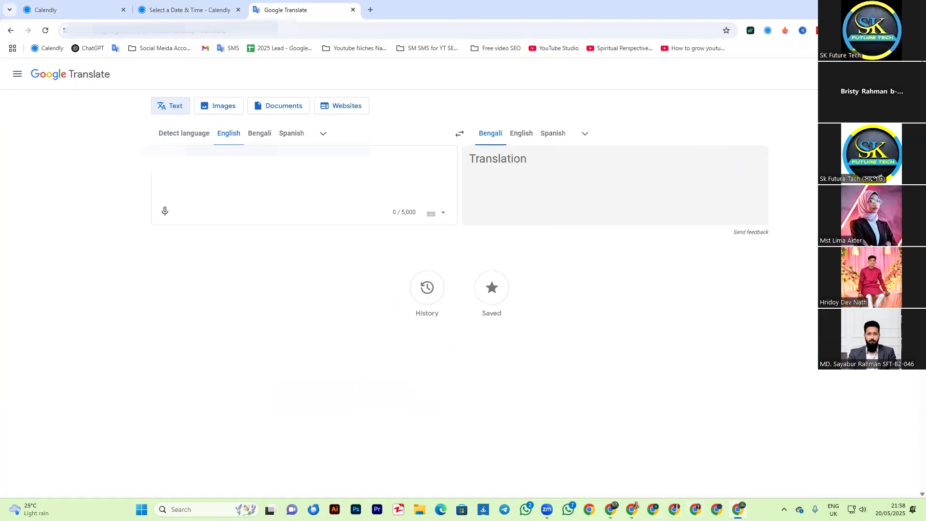
Step: Switch back to the SK Future Tech event editor and paste the plain-text agency introduction into its Description
{"action": "left_click", "coordinate": [612, 509]}
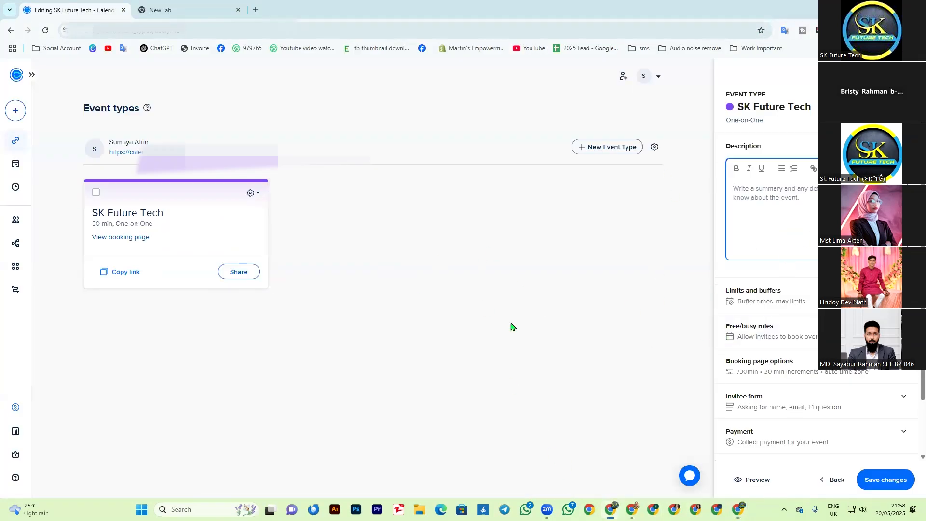
{"action": "left_click", "coordinate": [833, 480]}
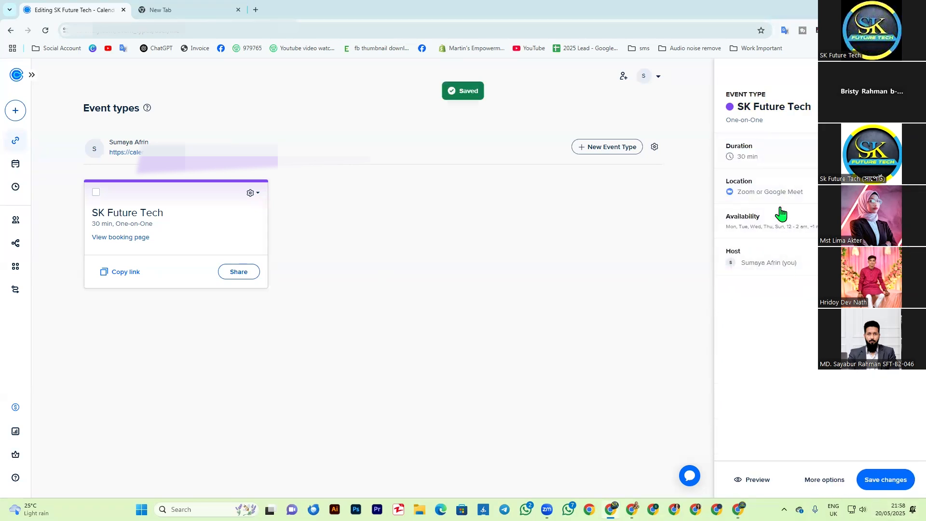
{"action": "left_click", "coordinate": [824, 481]}
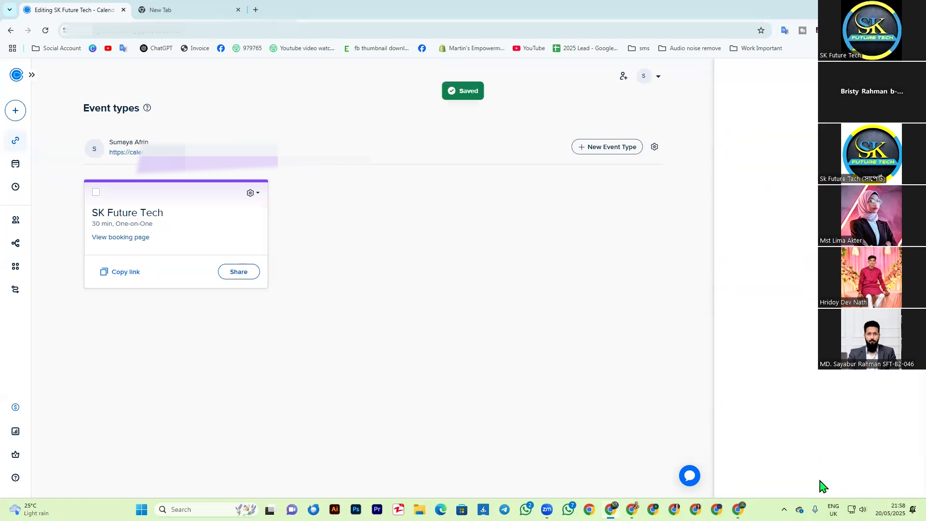
{"action": "left_click", "coordinate": [766, 189]}
{"action": "key", "text": "ctrl+v"}
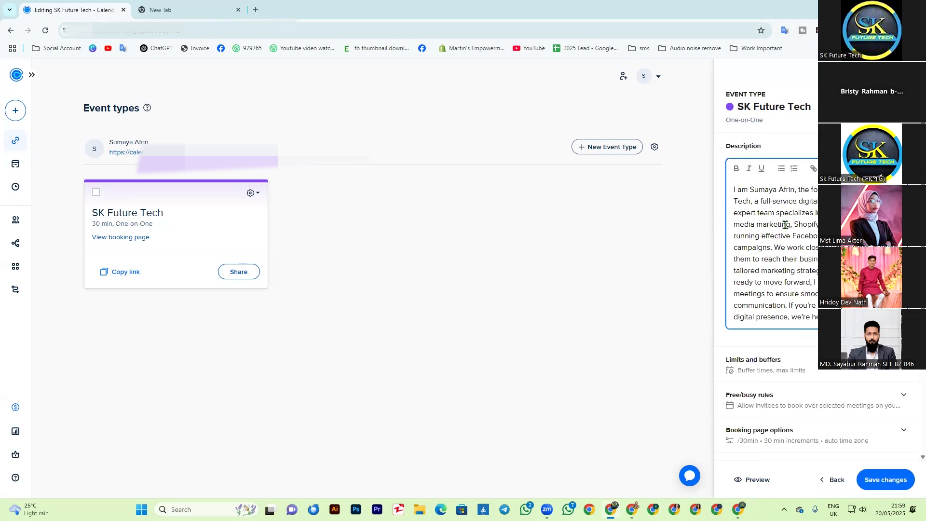
Step: Format the founder's name in the event description as bold and italic, without underline
{"action": "left_click_drag", "start_coordinate": [751, 192], "coordinate": [795, 190]}
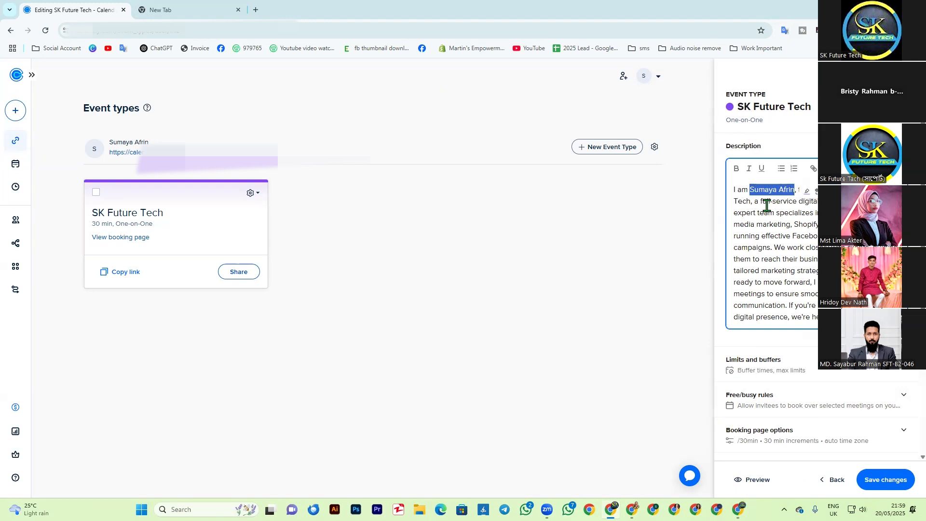
{"action": "left_click", "coordinate": [737, 168]}
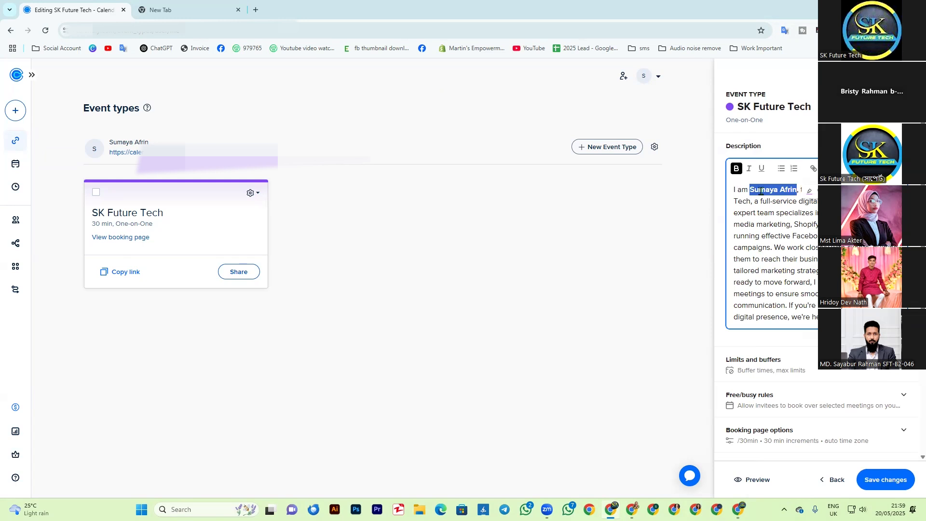
{"action": "left_click", "coordinate": [762, 168]}
{"action": "left_click", "coordinate": [762, 169]}
{"action": "left_click", "coordinate": [749, 168]}
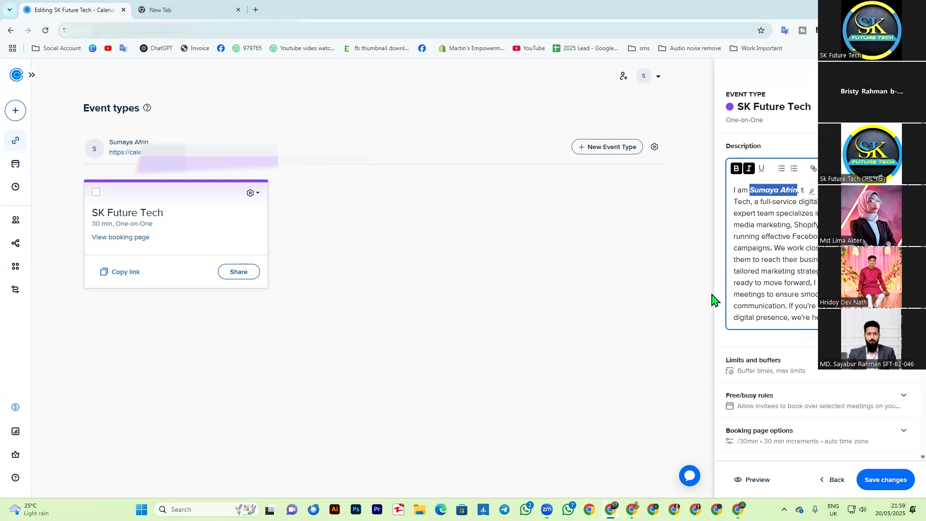
{"action": "left_click", "coordinate": [755, 258]}
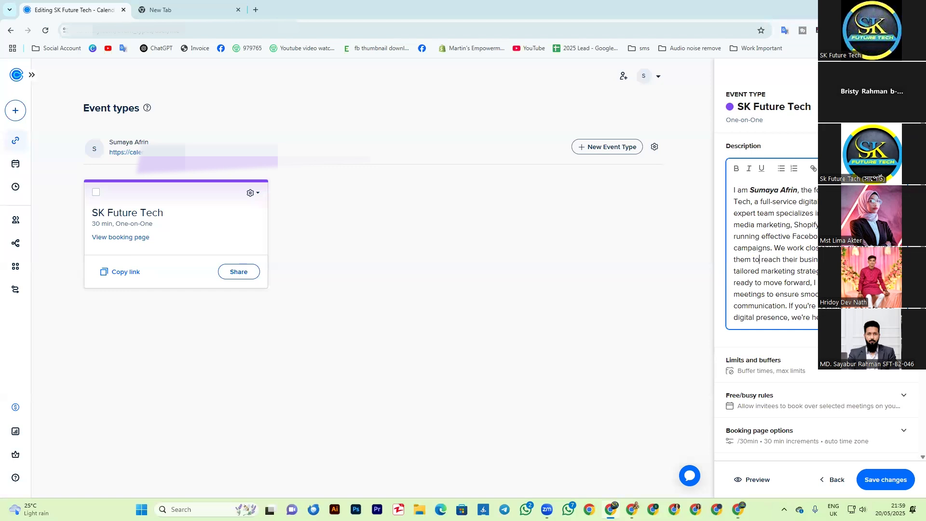
Step: Format "SK Future Tech" and "digital marketing agency" in the event description as bold and italic
{"action": "left_click_drag", "start_coordinate": [733, 202], "coordinate": [753, 202]}
{"action": "left_click", "coordinate": [736, 168]}
{"action": "left_click", "coordinate": [749, 168]}
{"action": "left_click", "coordinate": [769, 260]}
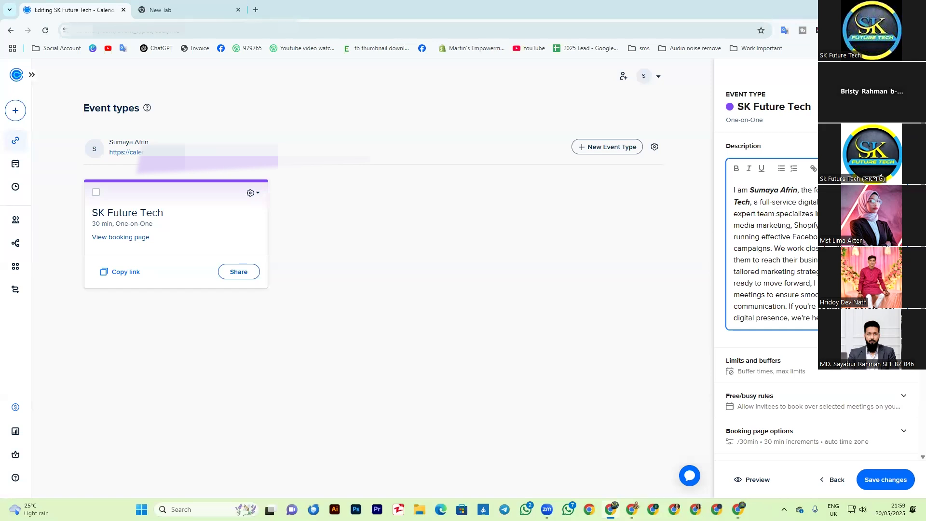
{"action": "double_click", "coordinate": [802, 203]}
{"action": "left_click", "coordinate": [737, 168]}
{"action": "left_click", "coordinate": [749, 168]}
{"action": "left_click", "coordinate": [798, 247]}
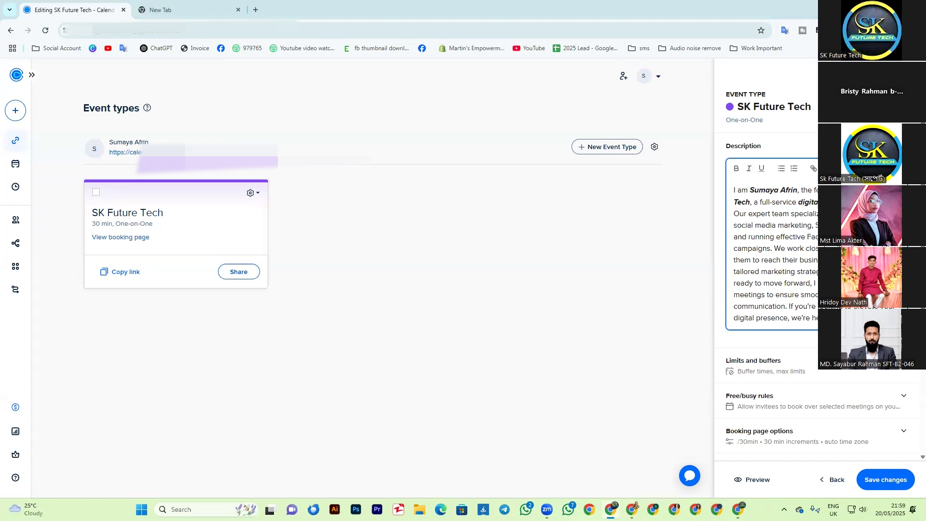
Step: Make "YouTube SEO" and "social media marketing, Shopify dropshipping" bold and italic in the event description
{"action": "left_click", "coordinate": [736, 170]}
{"action": "left_click", "coordinate": [749, 172]}
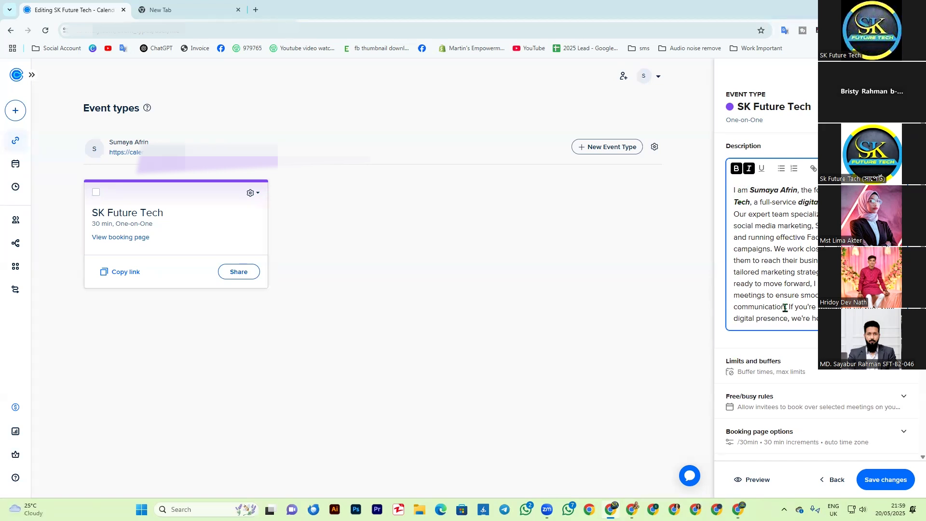
{"action": "left_click_drag", "start_coordinate": [735, 226], "coordinate": [827, 226]}
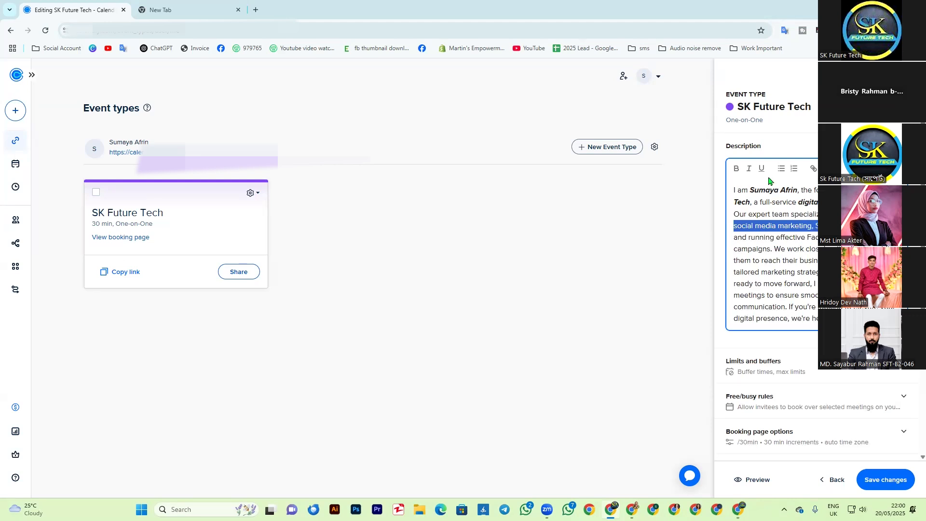
{"action": "left_click", "coordinate": [737, 169]}
{"action": "left_click", "coordinate": [749, 168]}
{"action": "left_click", "coordinate": [771, 272]}
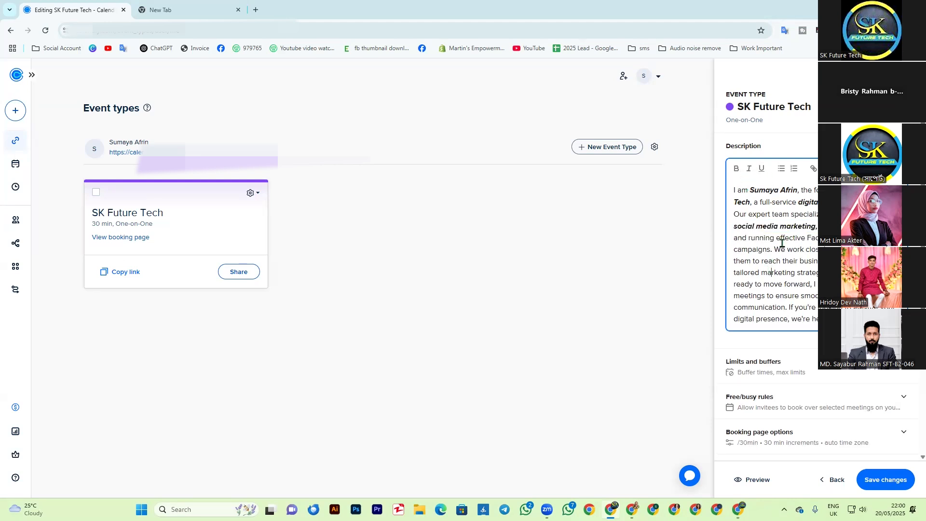
Step: Format "Facebook/Google ad campaigns" in the event description as bold and italic
{"action": "left_click_drag", "start_coordinate": [809, 238], "coordinate": [771, 249]}
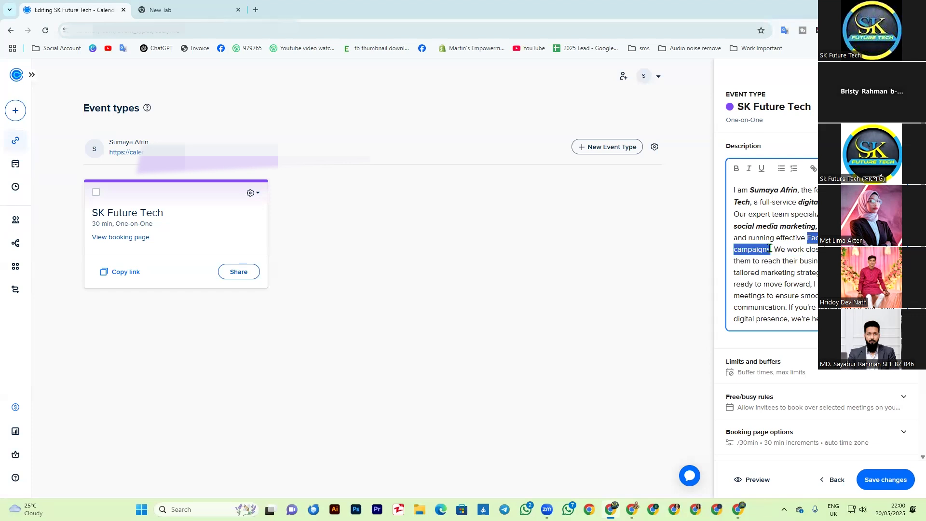
{"action": "left_click", "coordinate": [737, 168]}
{"action": "left_click", "coordinate": [749, 169]}
{"action": "left_click", "coordinate": [803, 284]}
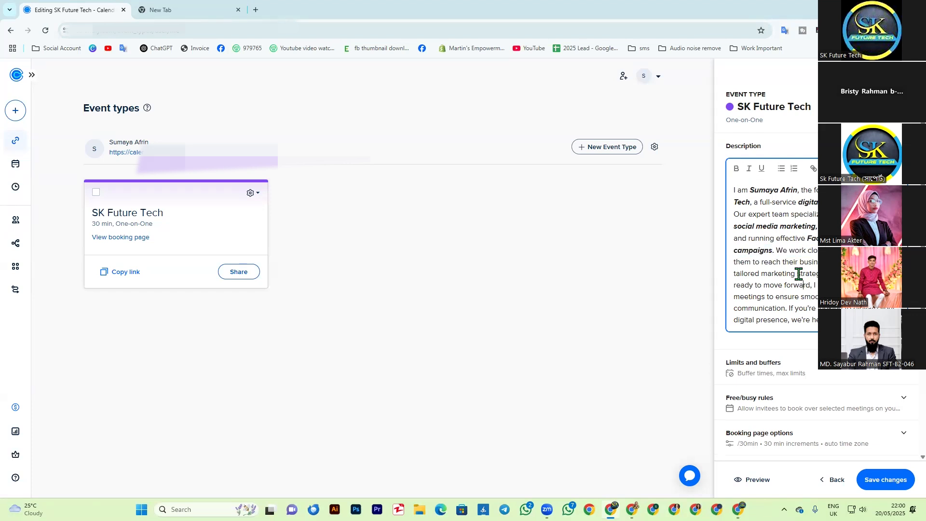
Step: Format "marketing strategies" in the event description as bold and italic
{"action": "scroll", "coordinate": [808, 285], "scroll_direction": "down", "scroll_amount": 1}
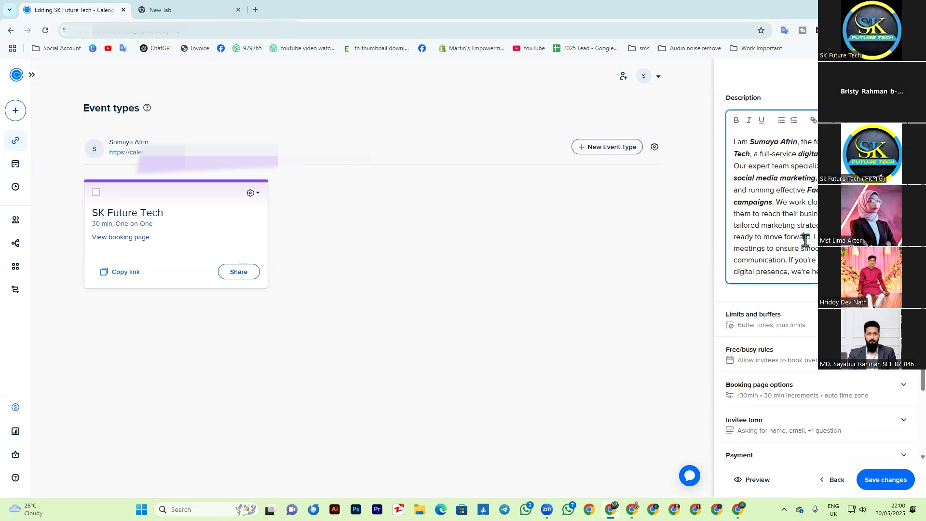
{"action": "left_click_drag", "start_coordinate": [761, 226], "coordinate": [828, 226]}
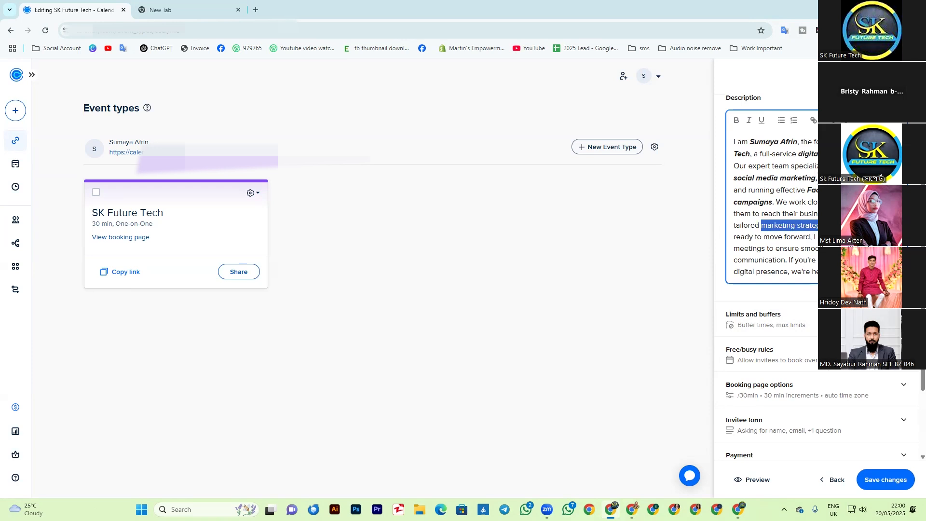
{"action": "left_click", "coordinate": [737, 121]}
{"action": "left_click", "coordinate": [749, 121]}
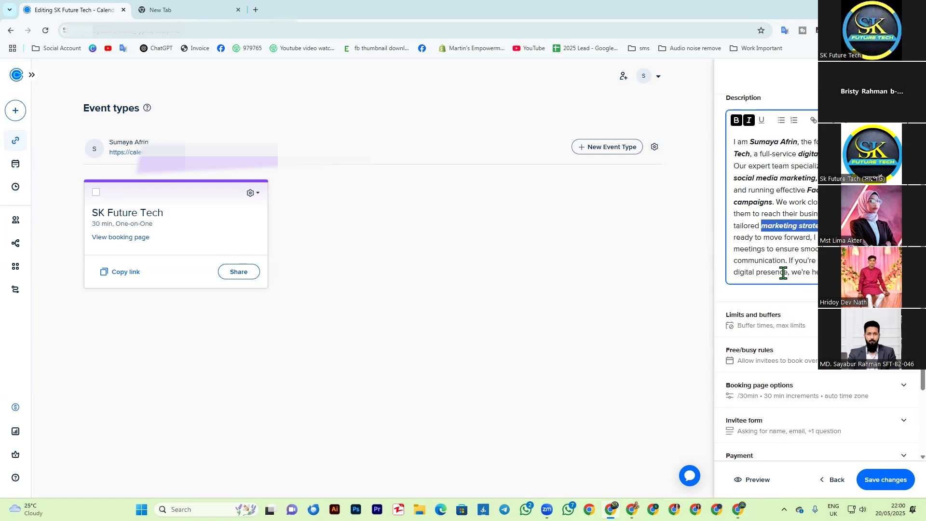
{"action": "left_click", "coordinate": [785, 260]}
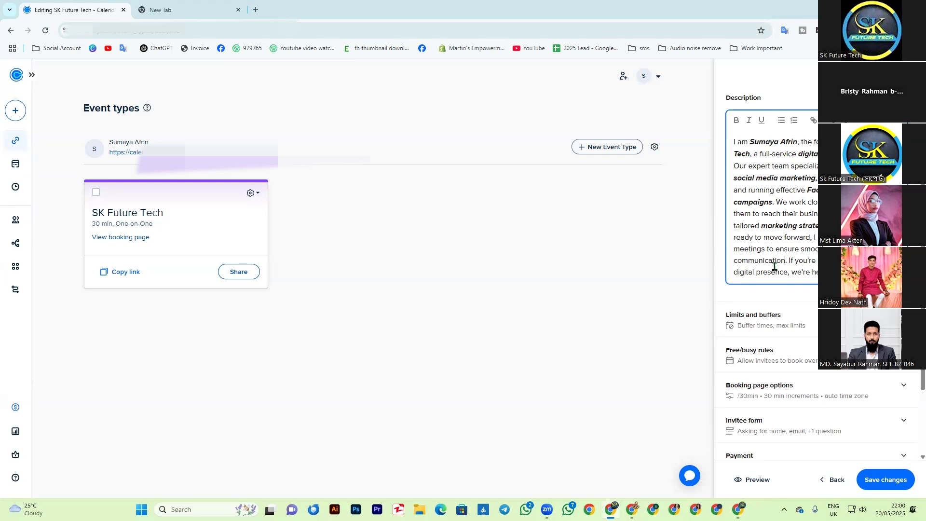
Step: Format the closing words "help you grow" in the event description as bold and italic
{"action": "scroll", "coordinate": [785, 261], "scroll_direction": "down", "scroll_amount": 2}
{"action": "scroll", "coordinate": [803, 260], "scroll_direction": "up", "scroll_amount": 1}
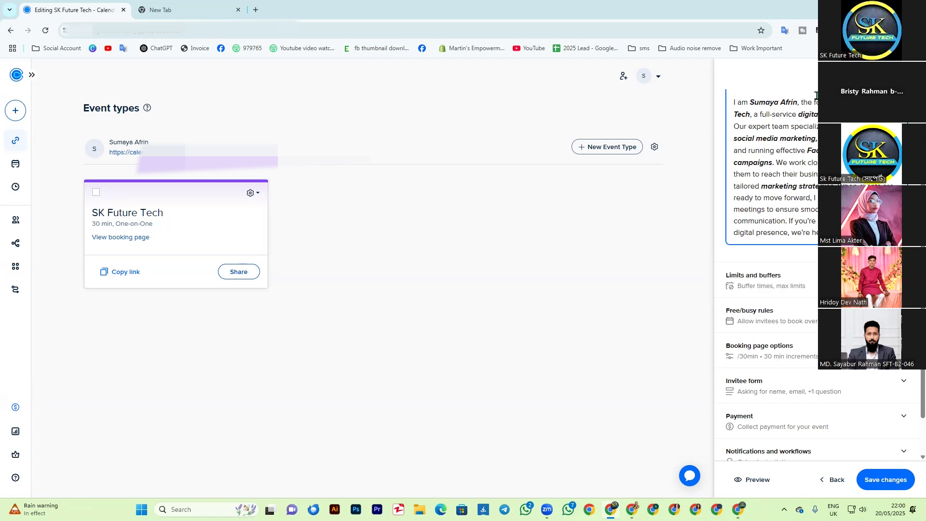
{"action": "scroll", "coordinate": [761, 150], "scroll_direction": "up", "scroll_amount": 2}
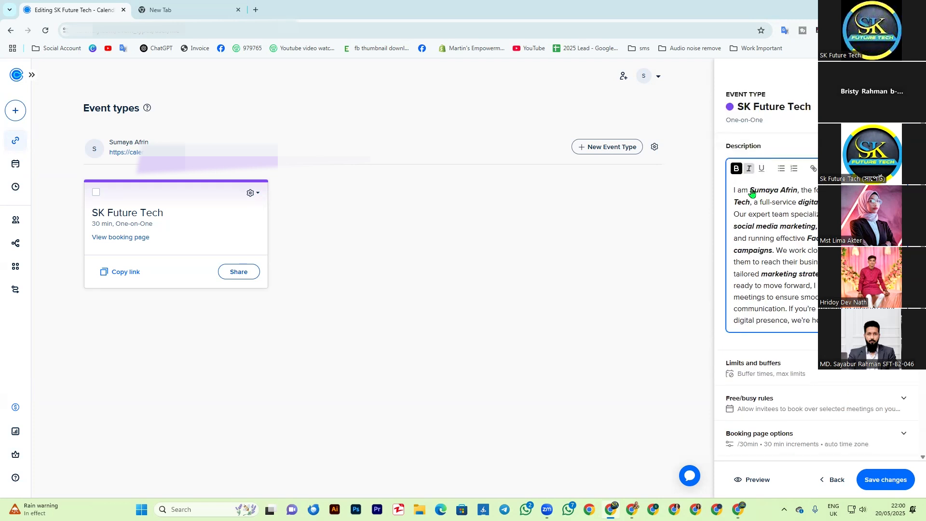
{"action": "left_click", "coordinate": [772, 342]}
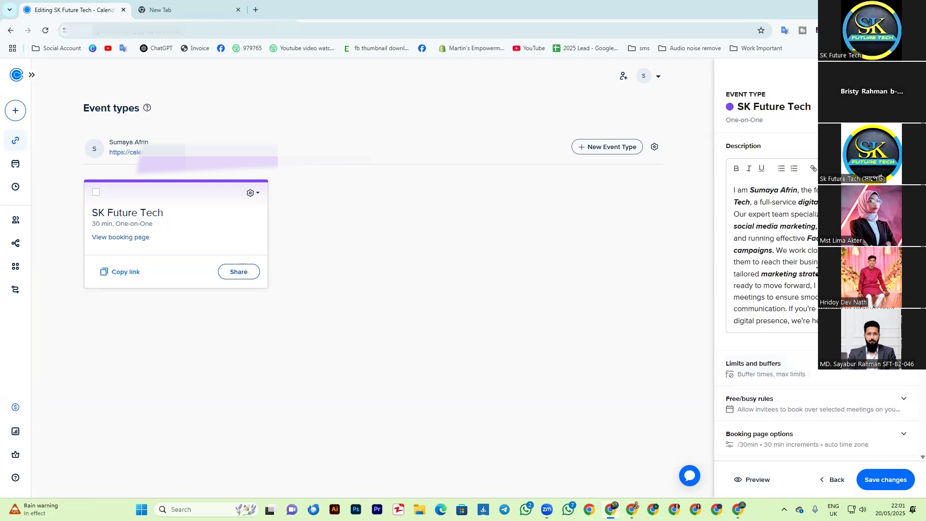
Step: Review the formatting across the whole event description and save the changes to the SK Future Tech event type
{"action": "scroll", "coordinate": [777, 289], "scroll_direction": "down", "scroll_amount": 2}
{"action": "scroll", "coordinate": [796, 271], "scroll_direction": "up", "scroll_amount": 2}
{"action": "left_click_drag", "start_coordinate": [735, 226], "coordinate": [824, 239]}
{"action": "left_click", "coordinate": [822, 240]}
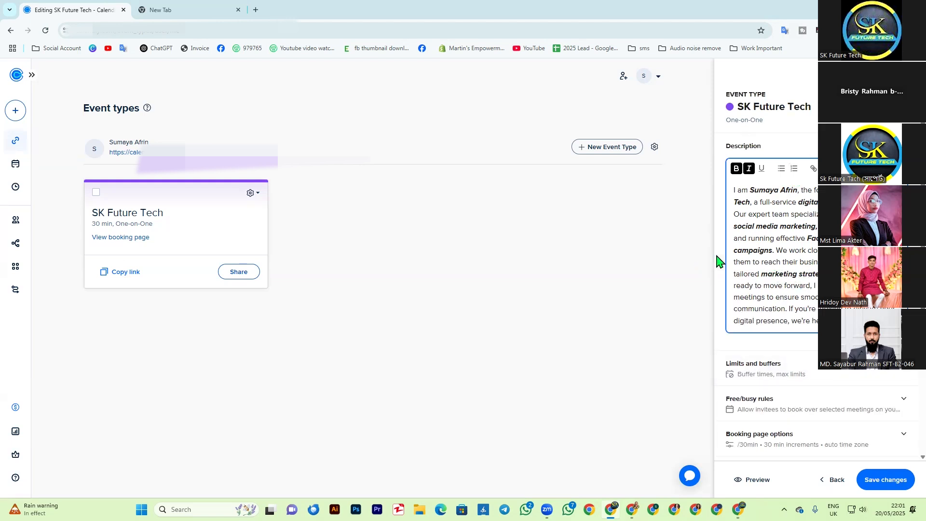
{"action": "scroll", "coordinate": [808, 258], "scroll_direction": "down", "scroll_amount": 2}
{"action": "scroll", "coordinate": [775, 206], "scroll_direction": "up", "scroll_amount": 2}
{"action": "left_click_drag", "start_coordinate": [732, 189], "coordinate": [825, 323]}
{"action": "left_click", "coordinate": [886, 480]}
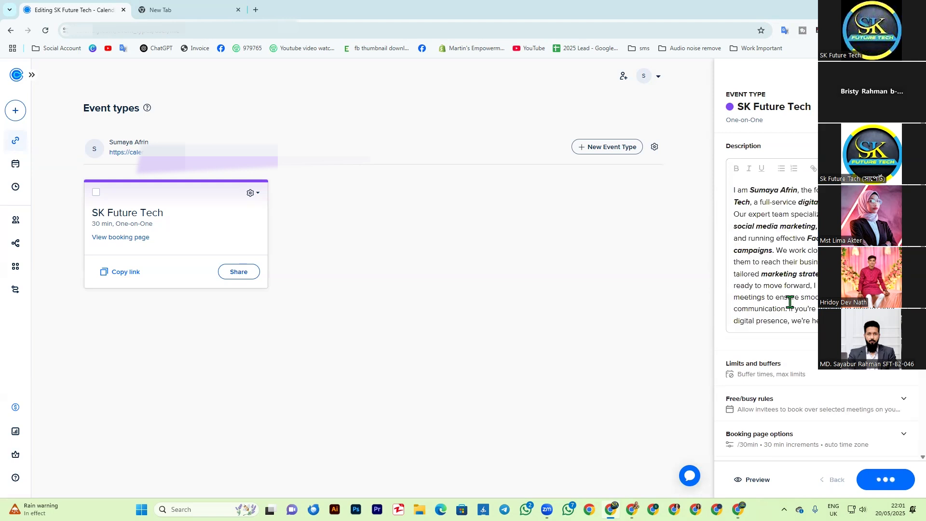
Step: Switch to the other browser window's SK Future Tech booking page and examine its host name and event title
{"action": "left_click", "coordinate": [738, 510]}
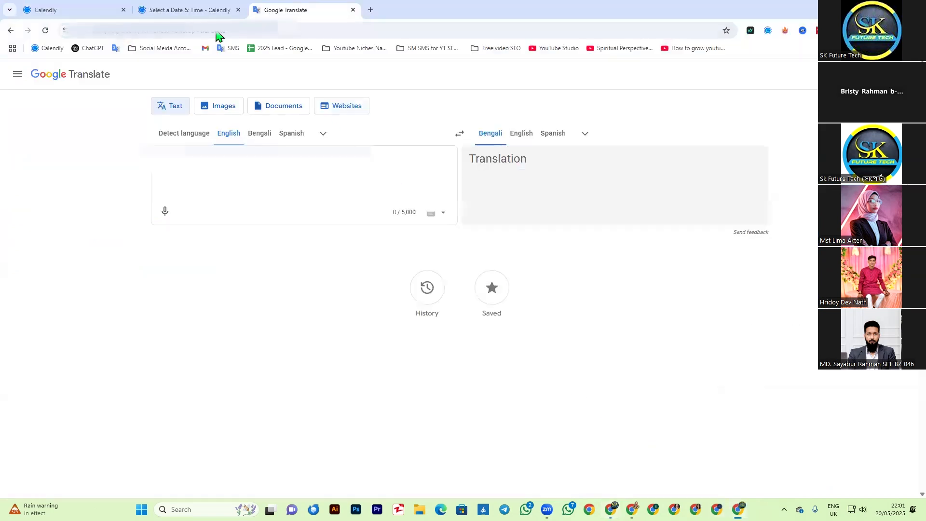
{"action": "left_click", "coordinate": [205, 11]}
{"action": "left_click", "coordinate": [411, 241]}
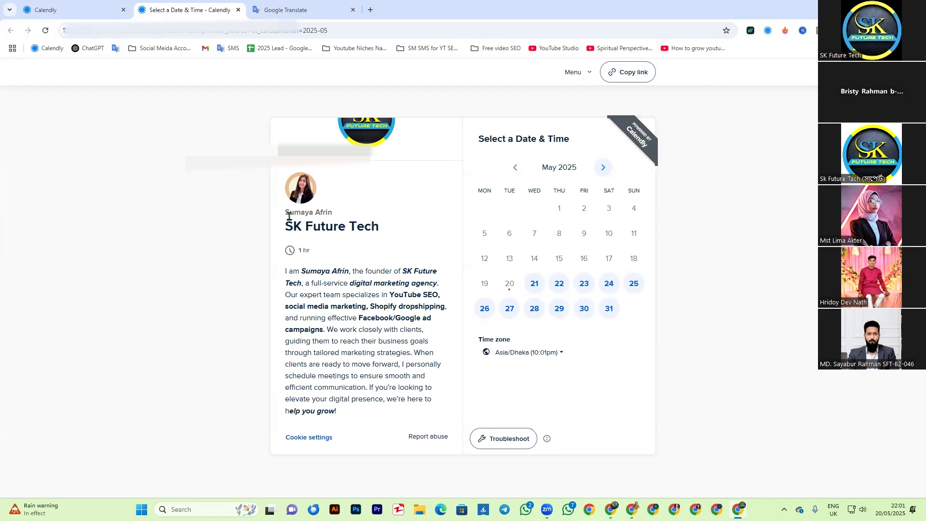
{"action": "left_click_drag", "start_coordinate": [287, 212], "coordinate": [380, 218]}
{"action": "left_click", "coordinate": [297, 230]}
{"action": "left_click_drag", "start_coordinate": [286, 226], "coordinate": [405, 227]}
Step: Return to the SK Future Tech event editor and look over its Limits and buffers and Free/busy rules settings
{"action": "left_click", "coordinate": [611, 510]}
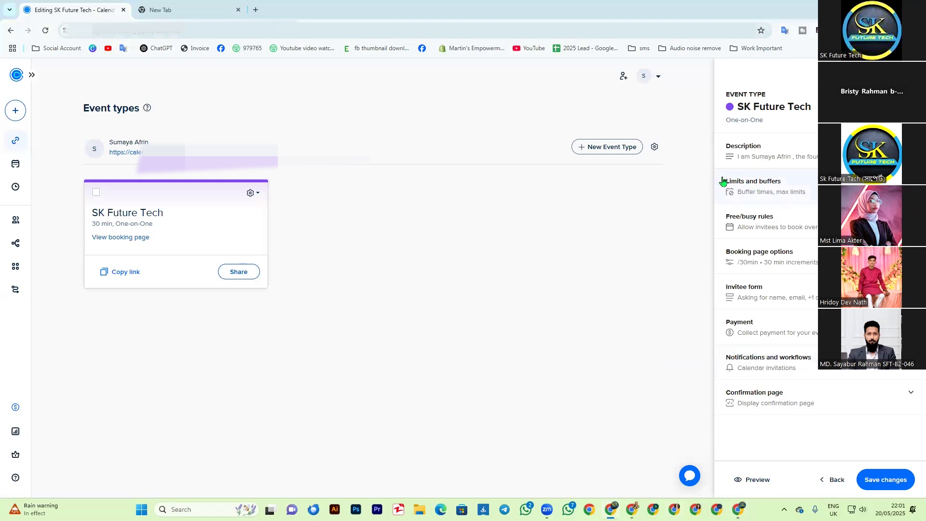
{"action": "left_click", "coordinate": [748, 185]}
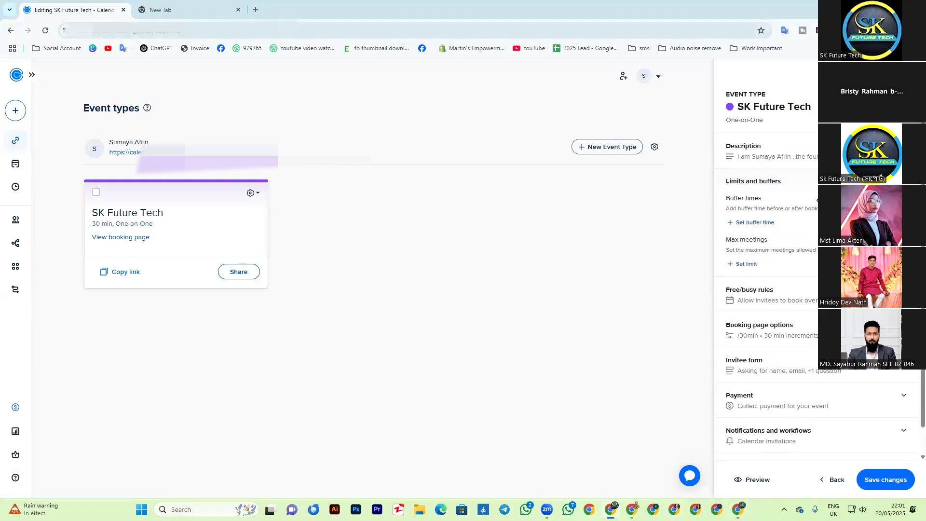
{"action": "left_click", "coordinate": [748, 224]}
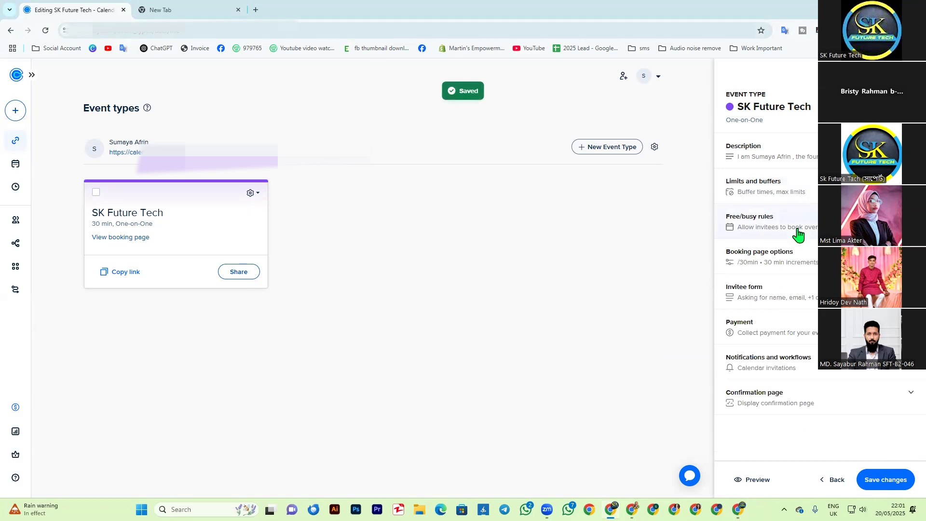
{"action": "left_click", "coordinate": [750, 217]}
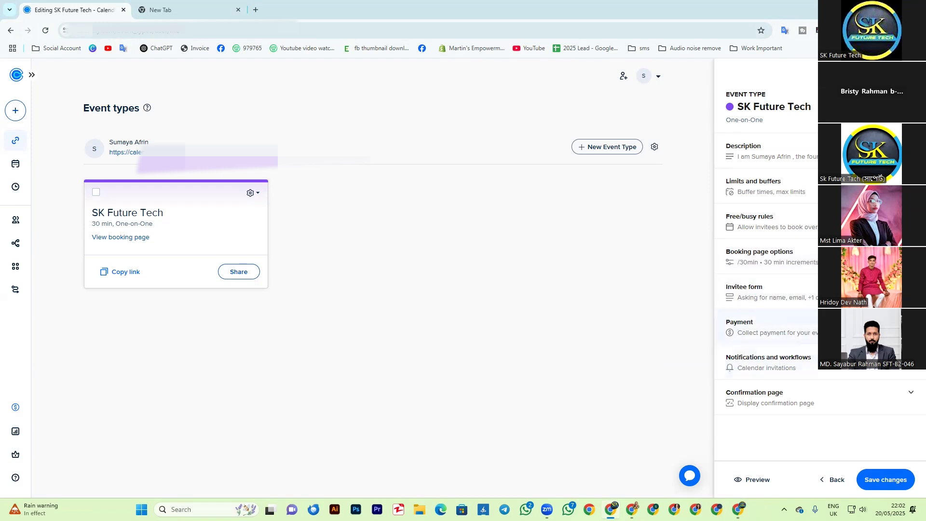
Step: Expand the event's Payment section, read what is needed to collect payments, and collapse it again
{"action": "left_click", "coordinate": [793, 327]}
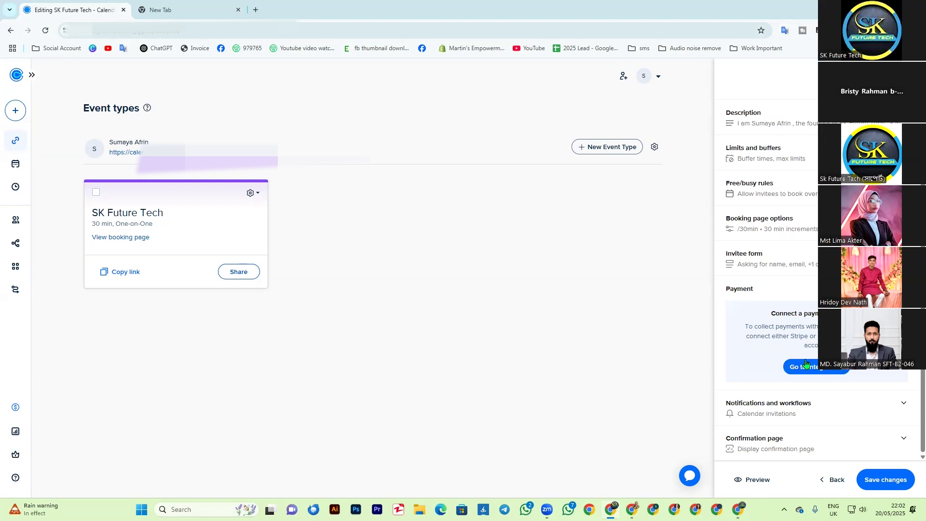
{"action": "left_click_drag", "start_coordinate": [770, 314], "coordinate": [820, 346]}
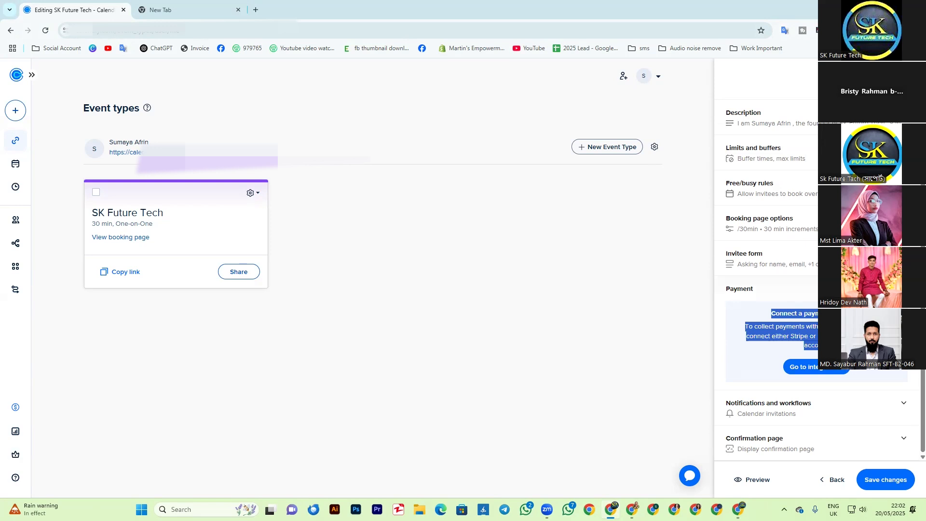
{"action": "left_click", "coordinate": [903, 289]}
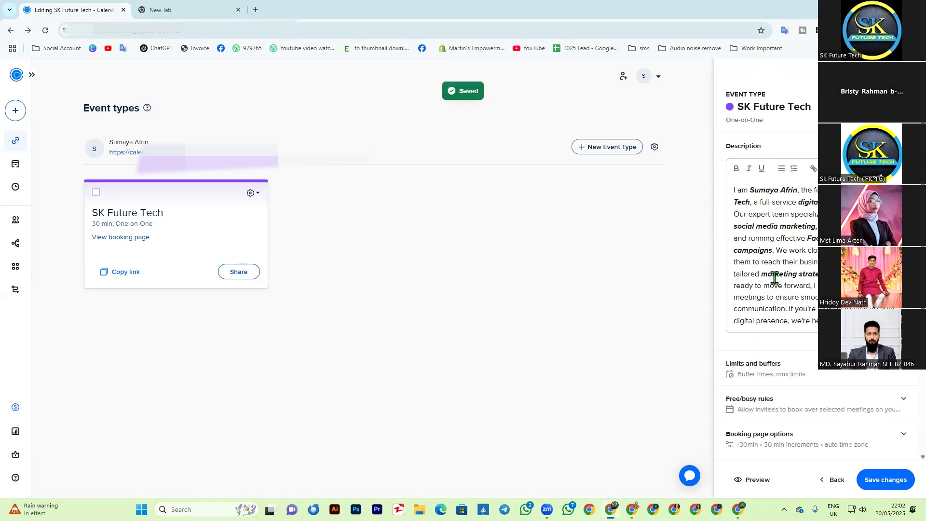
Step: Check the description and remaining event settings, save the SK Future Tech event type, and close its editor
{"action": "scroll", "coordinate": [781, 355], "scroll_direction": "down", "scroll_amount": 3}
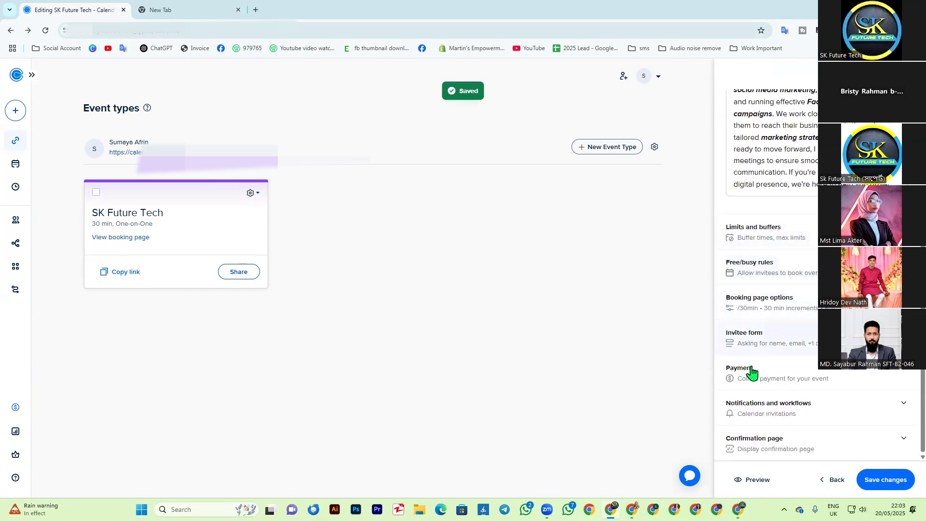
{"action": "scroll", "coordinate": [768, 241], "scroll_direction": "up", "scroll_amount": 2}
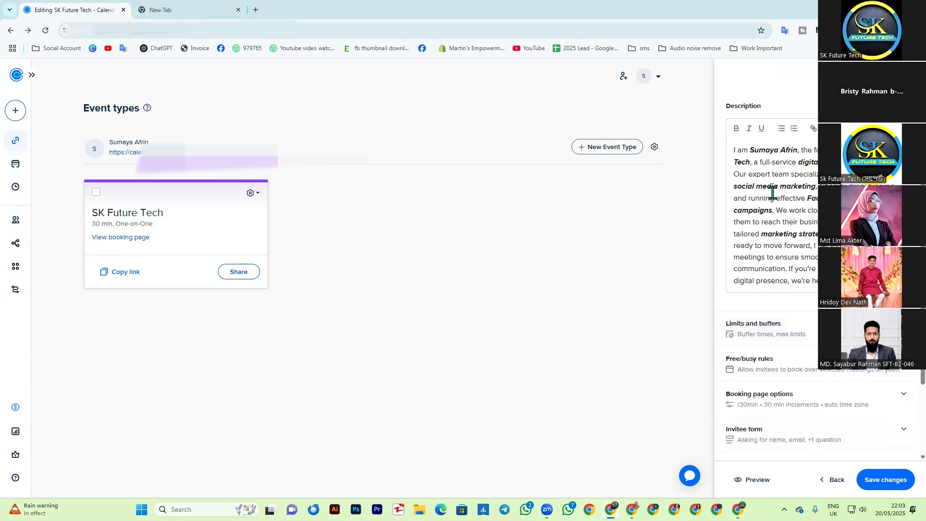
{"action": "scroll", "coordinate": [774, 212], "scroll_direction": "down", "scroll_amount": 2}
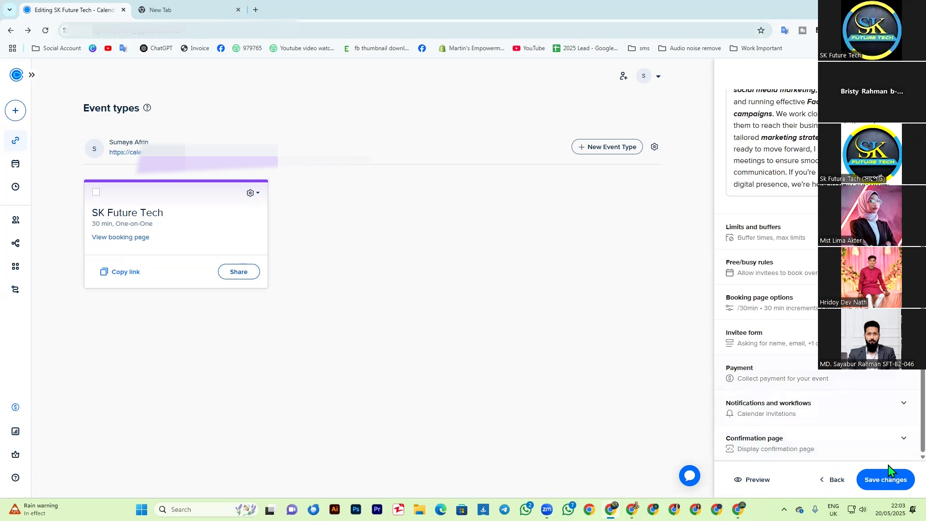
{"action": "left_click", "coordinate": [879, 483]}
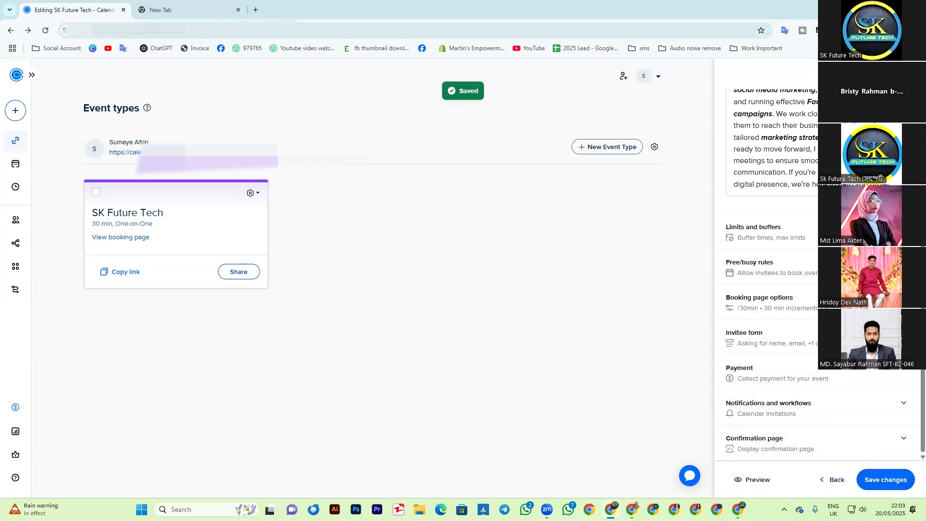
{"action": "left_click", "coordinate": [906, 73]}
Step: Copy the SK Future Tech event's booking link and open it in a new tab of the other browser window
{"action": "left_click", "coordinate": [32, 74]}
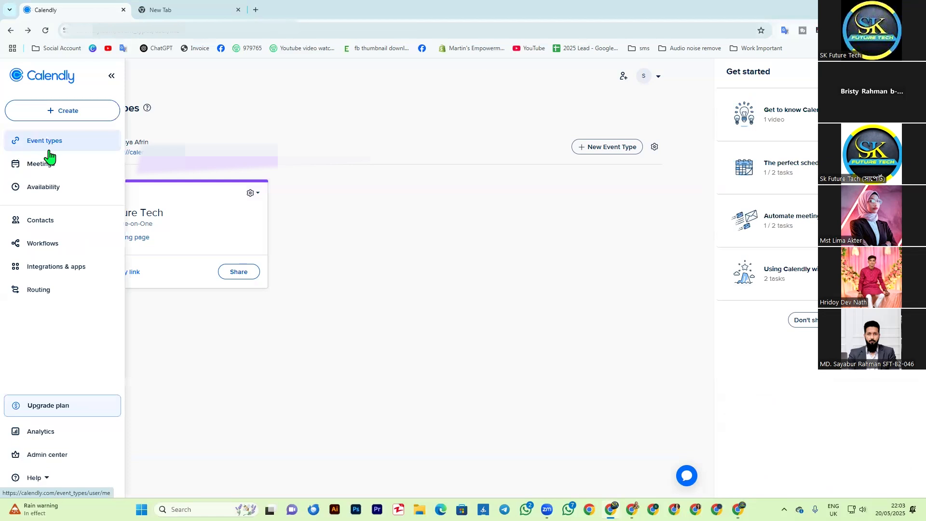
{"action": "left_click", "coordinate": [25, 168]}
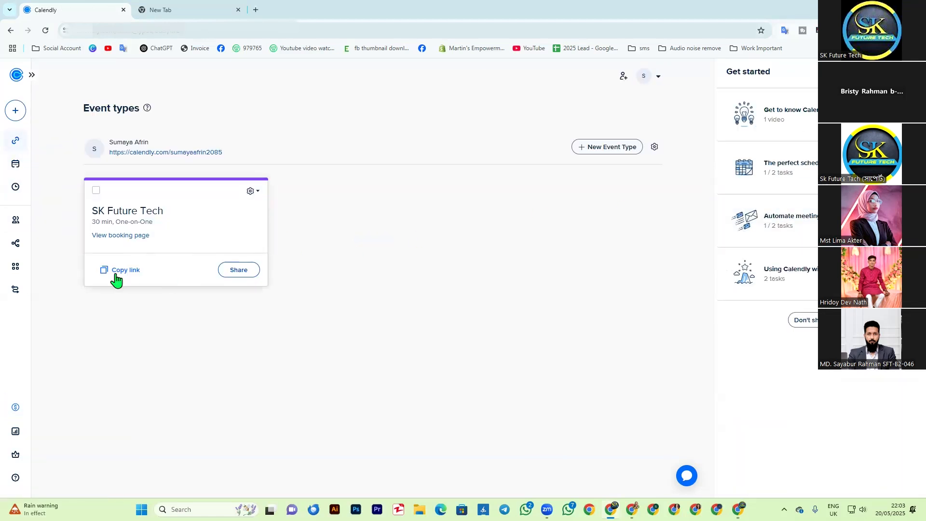
{"action": "left_click", "coordinate": [116, 274]}
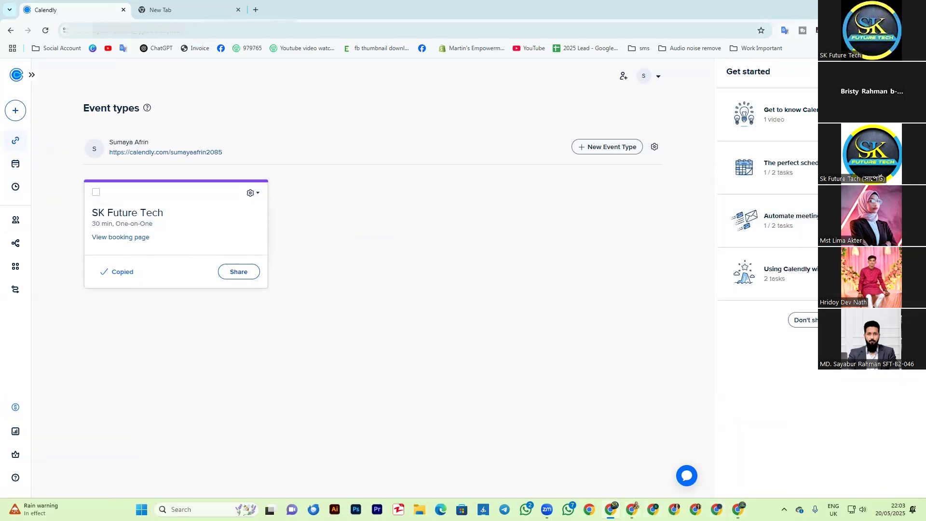
{"action": "left_click", "coordinate": [738, 510]}
{"action": "left_click", "coordinate": [275, 33]}
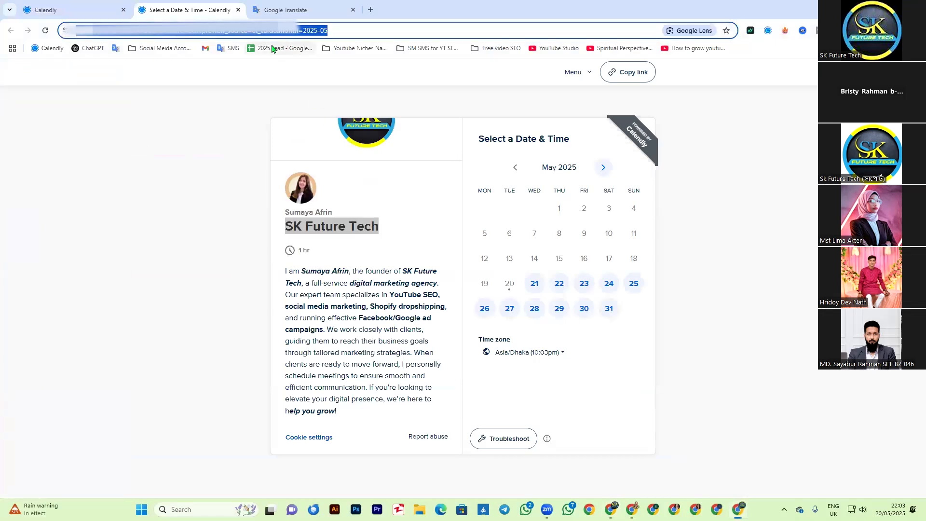
{"action": "left_click", "coordinate": [370, 11]}
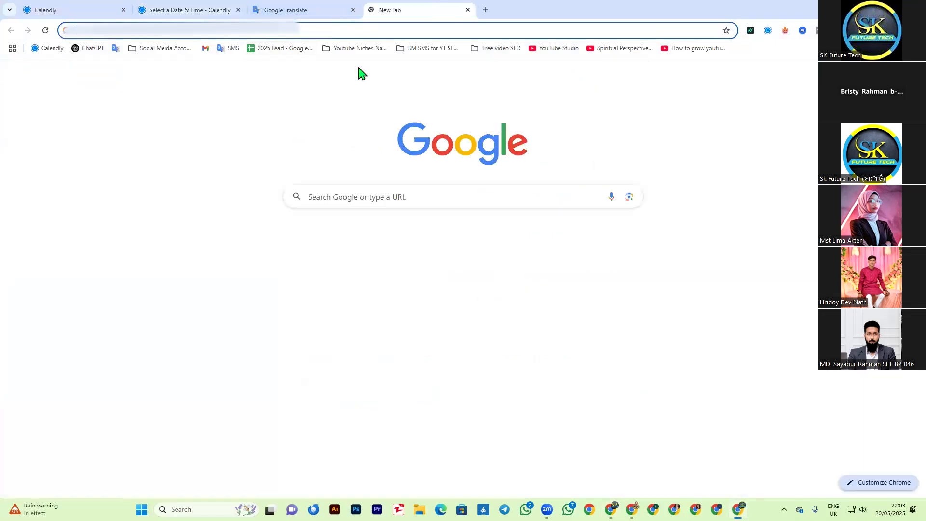
{"action": "type", "text": "https://calendly.com/sumayaafrin/30min"}
{"action": "key", "text": "Return"}
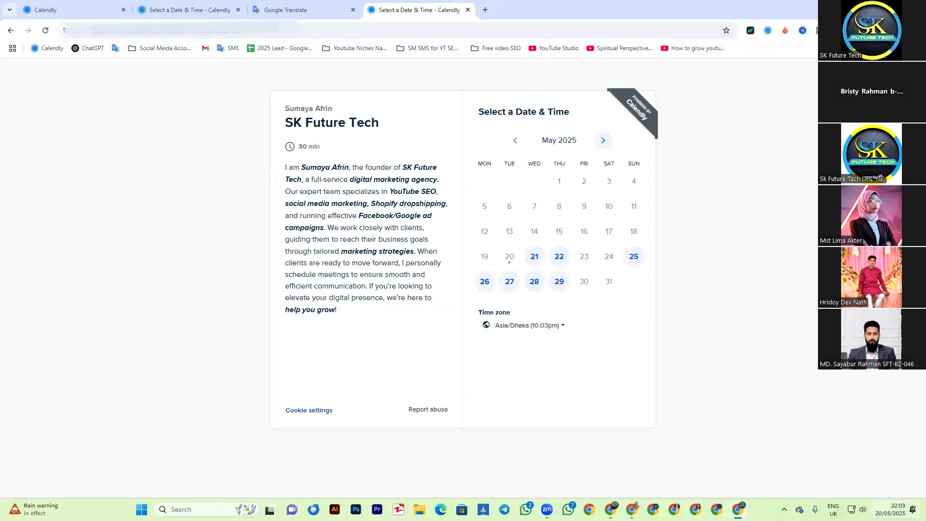
Step: Check the available times for May 22 and May 21, preview the booking form for the 5:00pm slot, and return to the calendar
{"action": "left_click", "coordinate": [559, 260]}
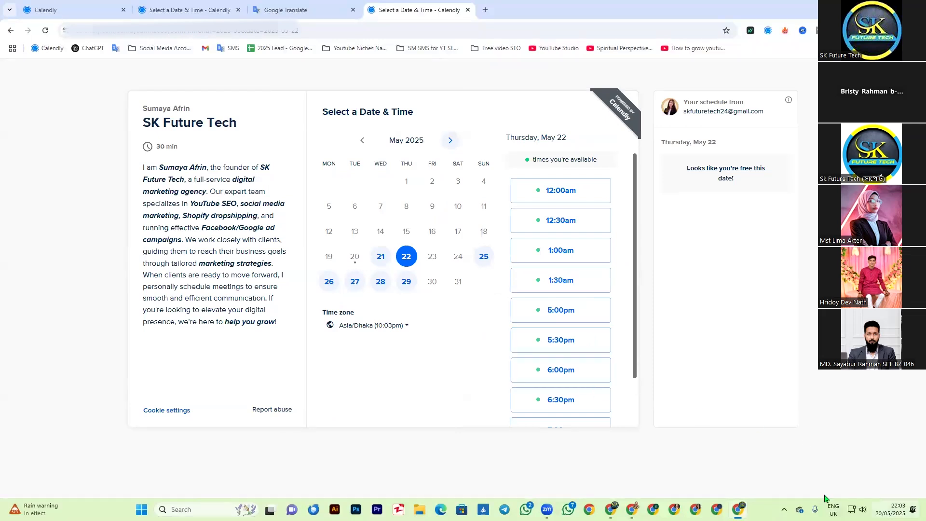
{"action": "left_click", "coordinate": [381, 256]}
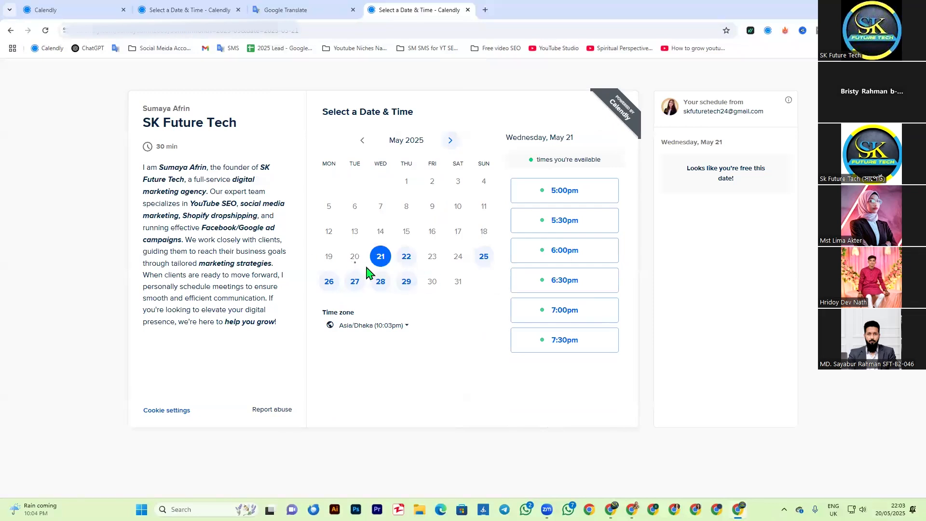
{"action": "left_click", "coordinate": [559, 193]}
{"action": "left_click", "coordinate": [595, 192]}
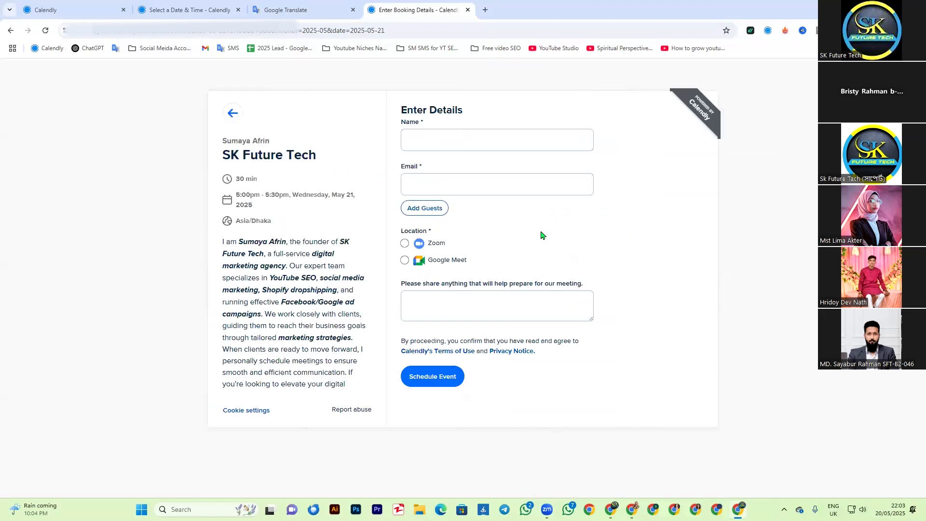
{"action": "left_click", "coordinate": [233, 113]}
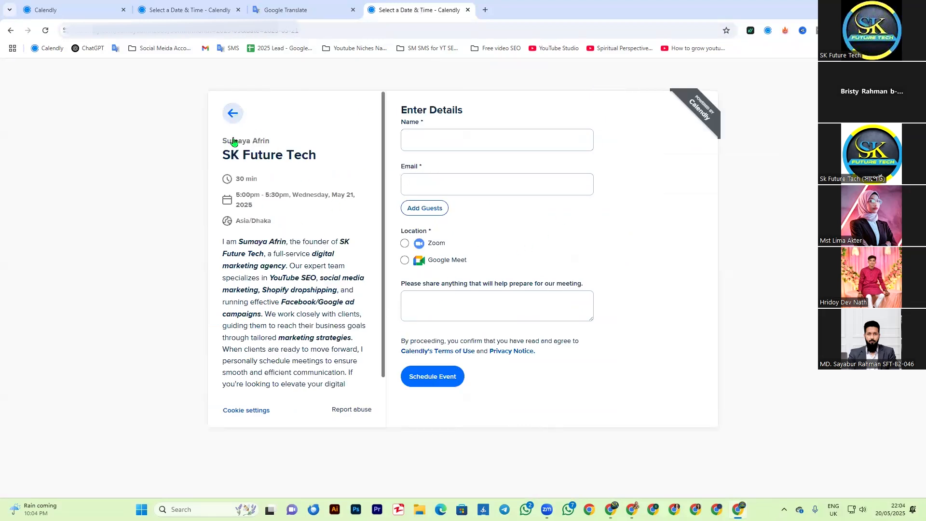
Step: Copy the SK Future Tech booking link again in the host's browser window and load it in the other window's booking tab
{"action": "key", "text": "alt+Tab"}
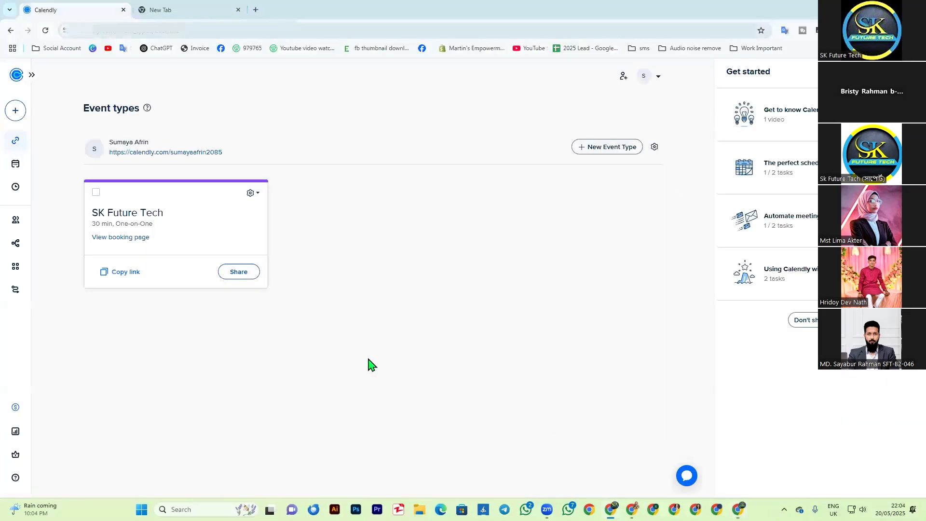
{"action": "left_click", "coordinate": [110, 273]}
{"action": "key", "text": "alt+Tab"}
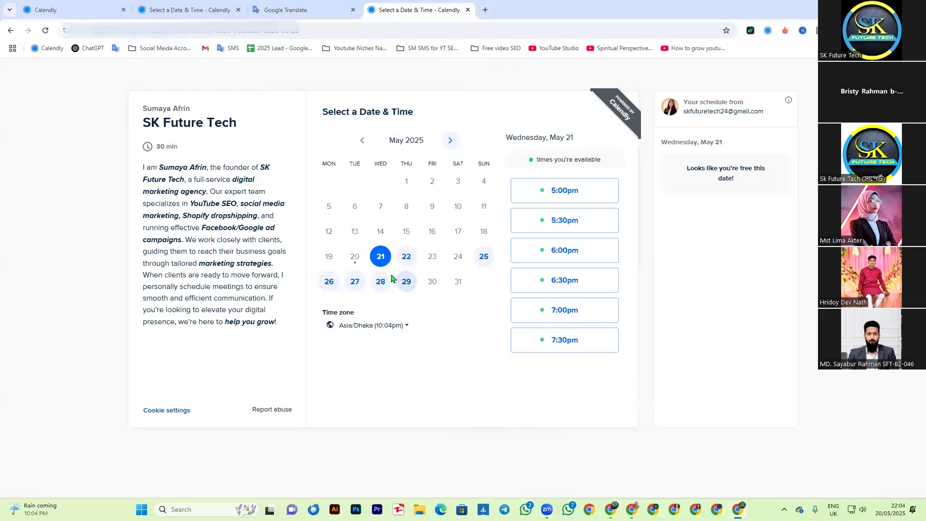
{"action": "left_click", "coordinate": [147, 30]}
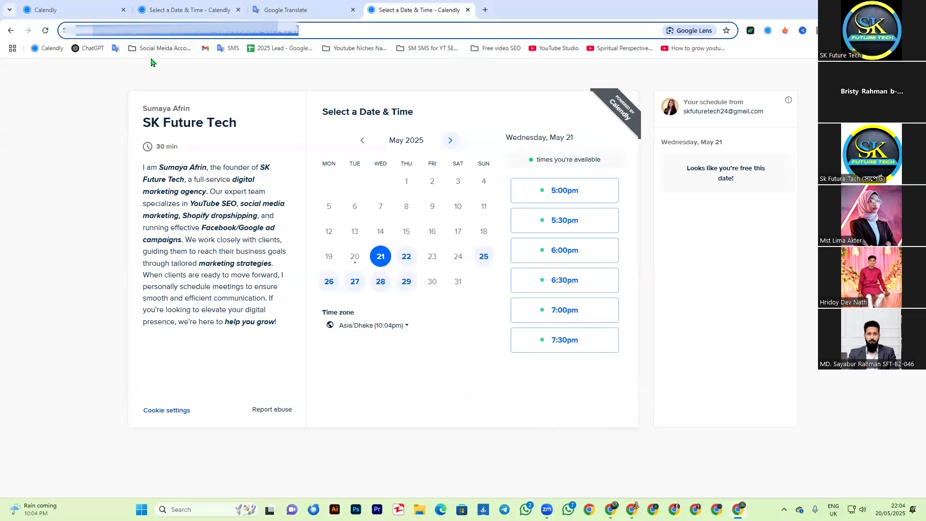
{"action": "key", "text": "Return"}
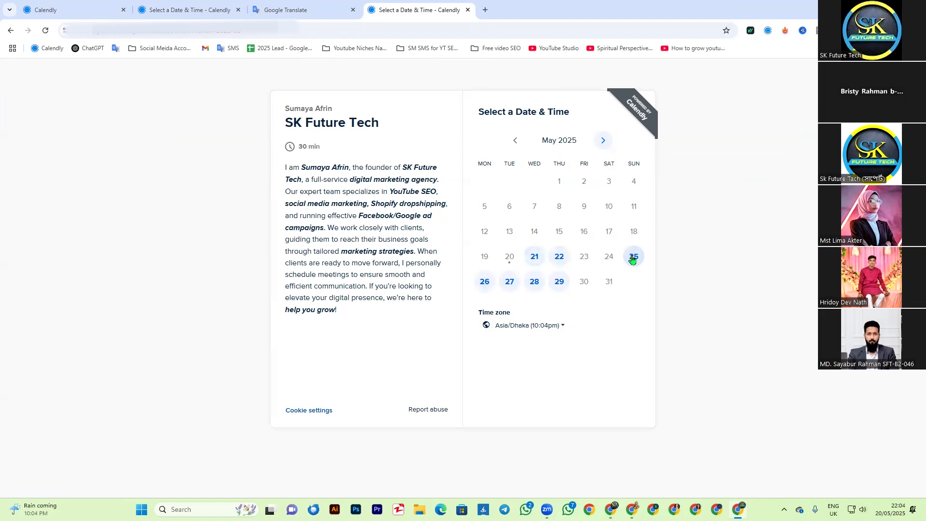
Step: Choose Wednesday, May 21 at 5:00pm on the booking page and continue to the details form
{"action": "left_click", "coordinate": [534, 258]}
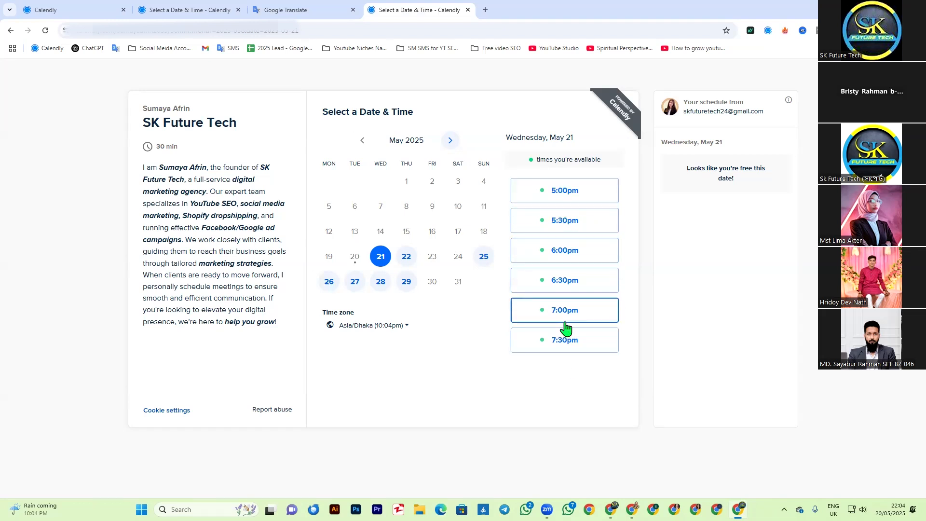
{"action": "left_click", "coordinate": [557, 195]}
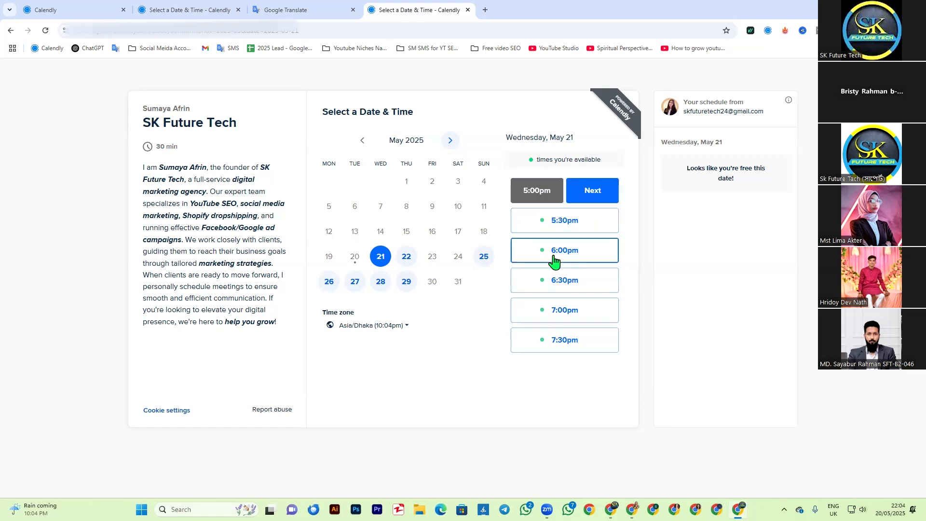
{"action": "left_click", "coordinate": [585, 195]}
Step: Fill in the invitee's name and email, and choose Zoom as the meeting location
{"action": "left_click", "coordinate": [430, 138]}
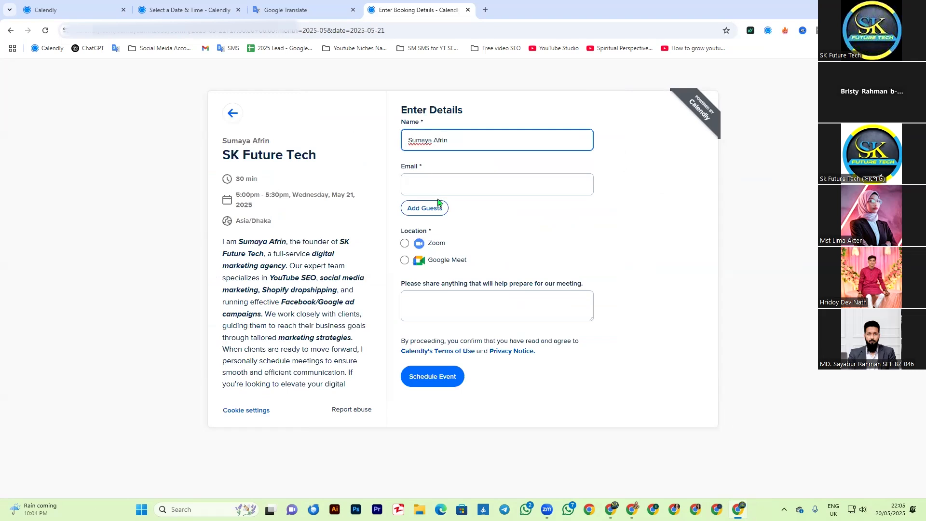
{"action": "left_click", "coordinate": [440, 186]}
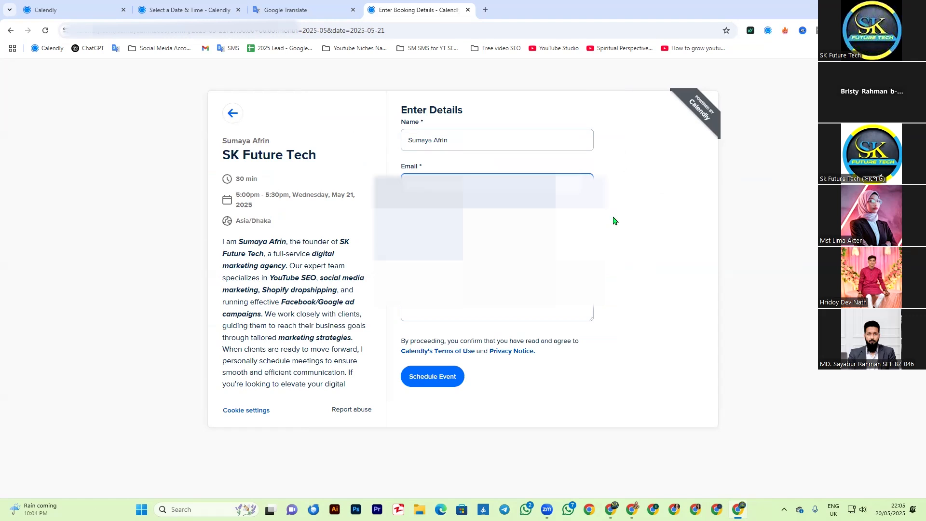
{"action": "left_click", "coordinate": [417, 268]}
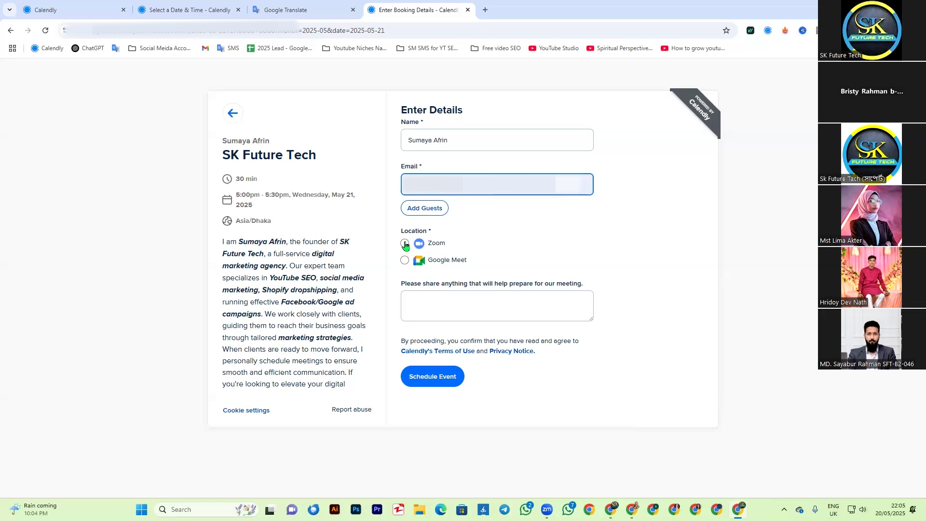
{"action": "left_click", "coordinate": [405, 244]}
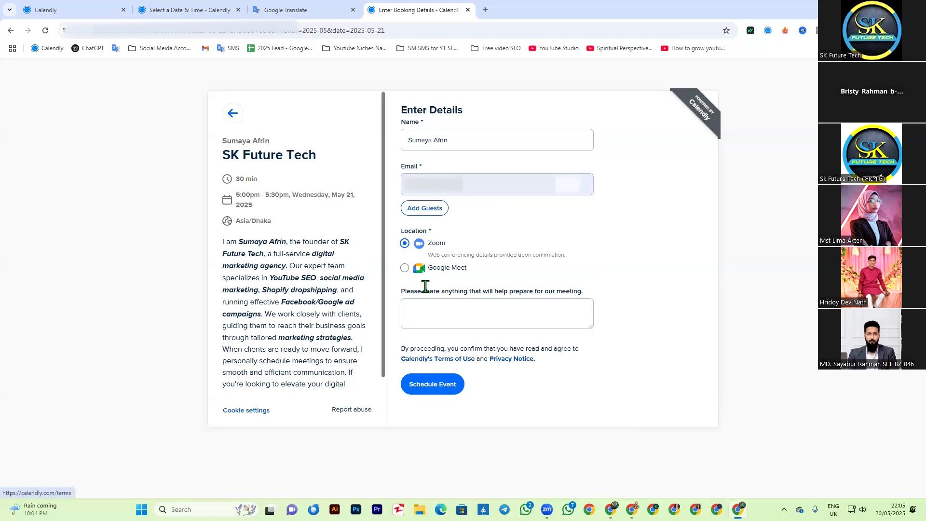
Step: Answer the meeting preparation question with "YouTube SEO"
{"action": "left_click", "coordinate": [432, 321]}
{"action": "left_click_drag", "start_coordinate": [402, 293], "coordinate": [597, 288]}
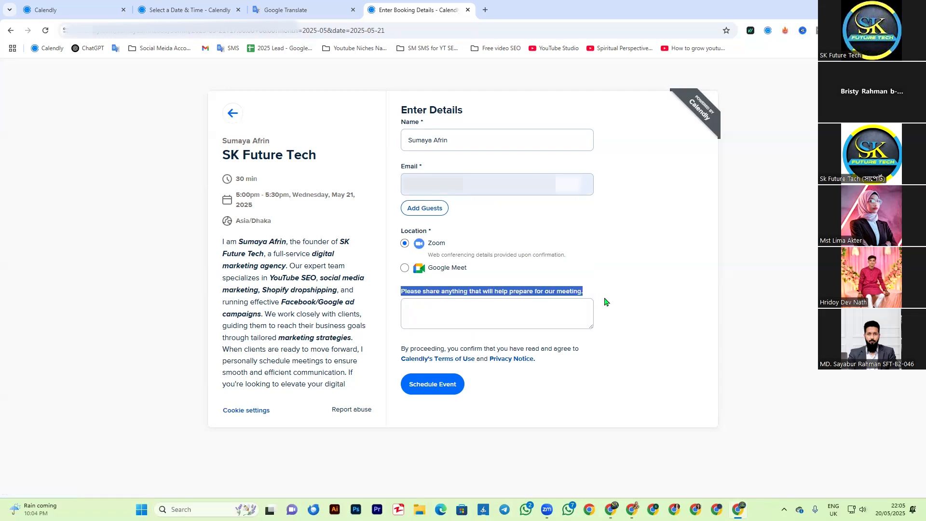
{"action": "left_click", "coordinate": [607, 301]}
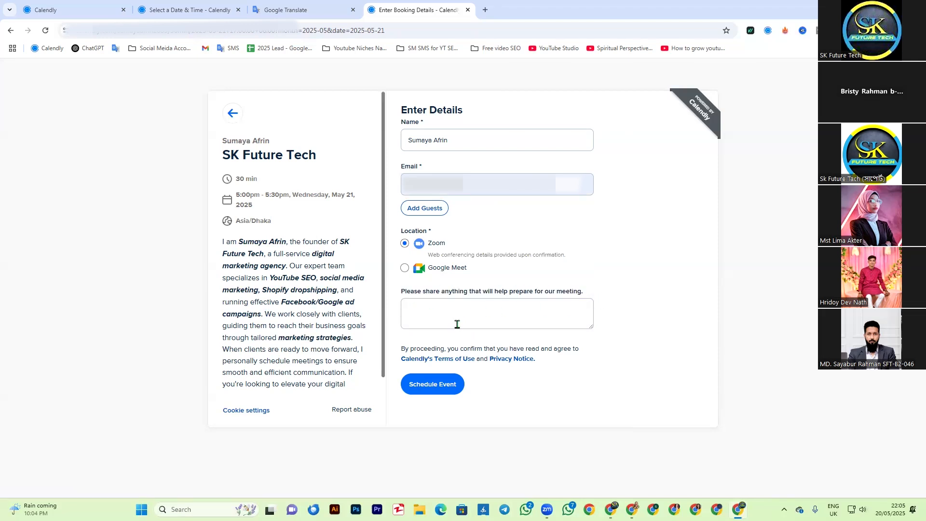
{"action": "left_click", "coordinate": [437, 314]}
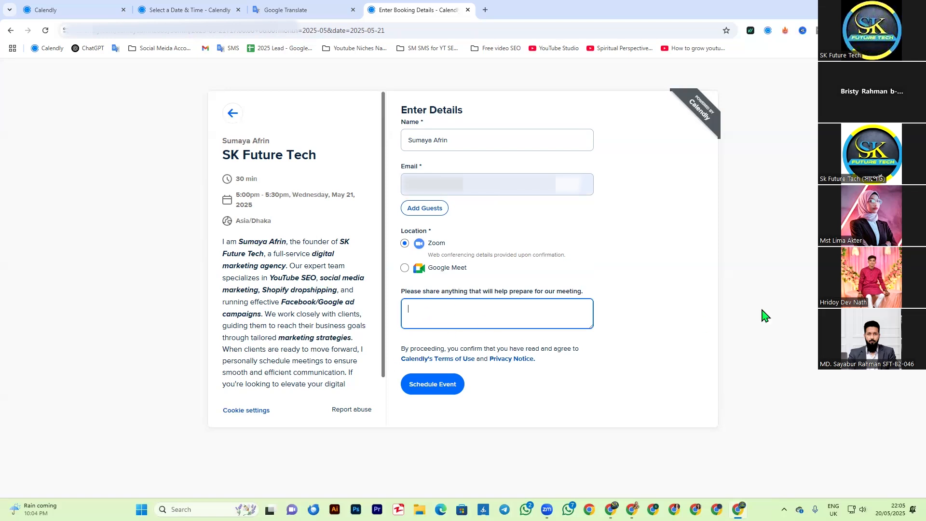
{"action": "left_click_drag", "start_coordinate": [405, 293], "coordinate": [675, 323]}
{"action": "left_click", "coordinate": [499, 343]}
{"action": "left_click", "coordinate": [437, 320]}
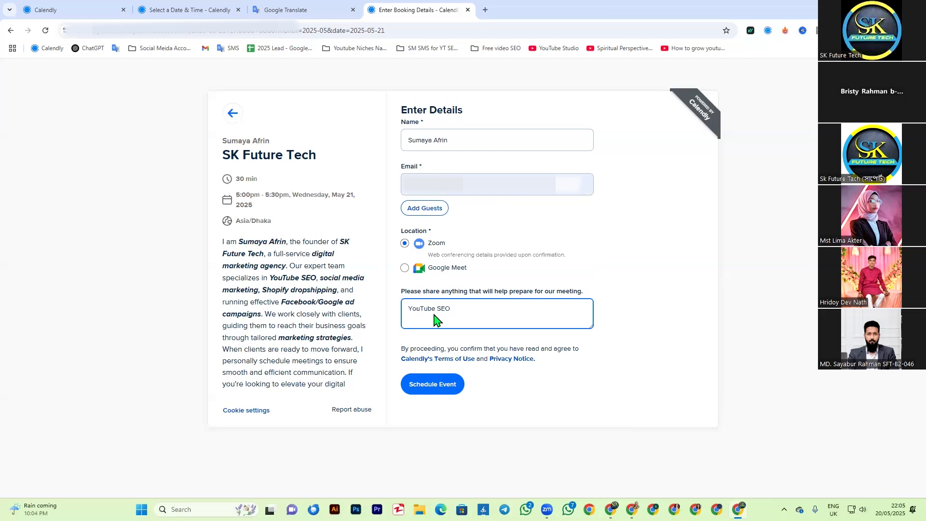
{"action": "left_click", "coordinate": [587, 376]}
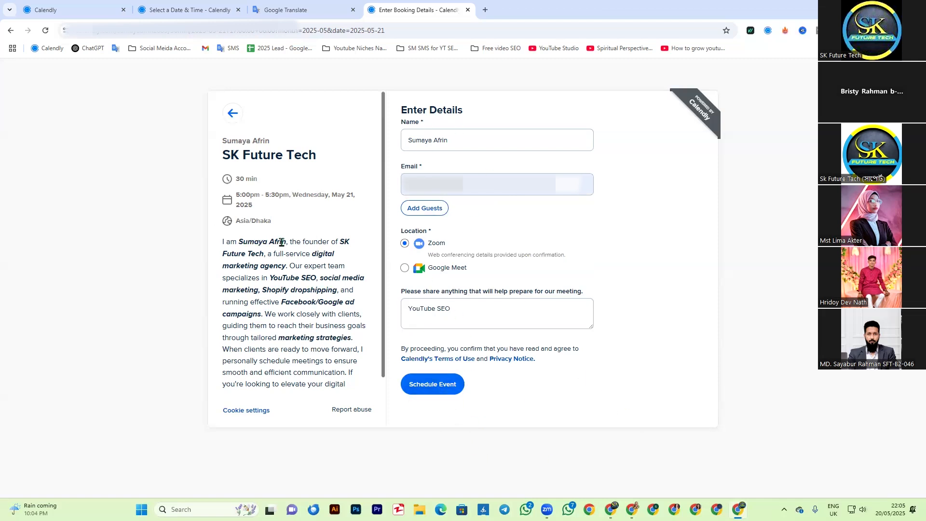
Step: Review the event description and time zone beside the form, and schedule the event
{"action": "scroll", "coordinate": [298, 301], "scroll_direction": "down", "scroll_amount": 1}
{"action": "scroll", "coordinate": [296, 299], "scroll_direction": "up", "scroll_amount": 1}
{"action": "mouse_move", "coordinate": [240, 220]}
{"action": "left_mouse_down"}
{"action": "mouse_move", "coordinate": [284, 224]}
{"action": "mouse_move", "coordinate": [241, 221]}
{"action": "left_mouse_up"}
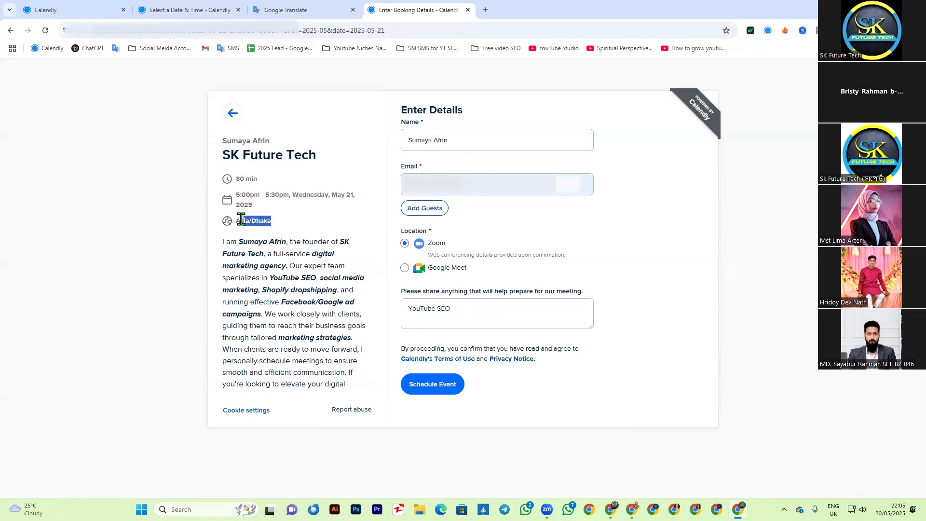
{"action": "left_click", "coordinate": [493, 400]}
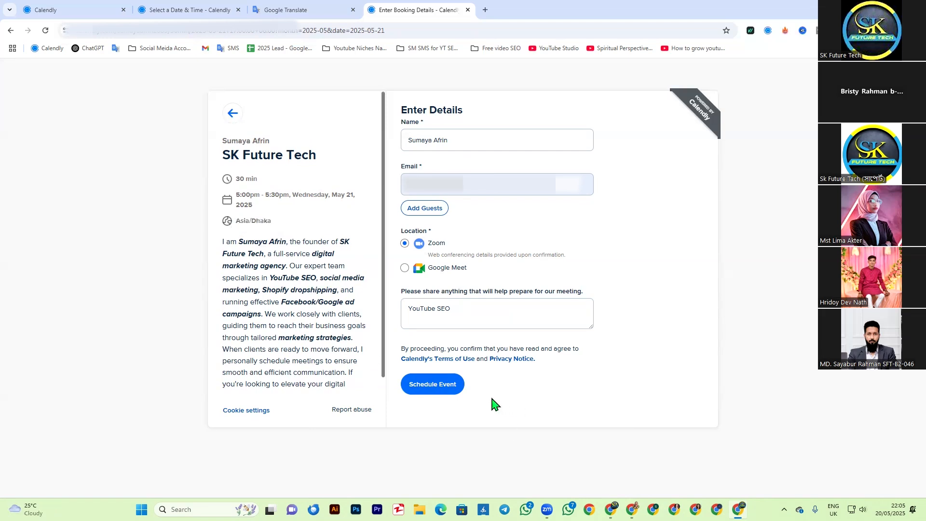
{"action": "left_click", "coordinate": [427, 390]}
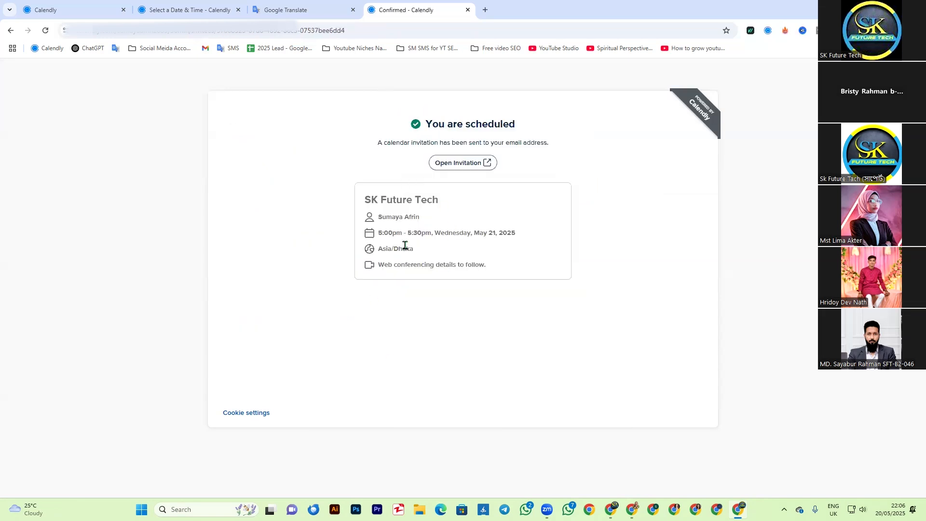
Step: Open the invitation from the confirmation page in Gmail, dismiss the sorting tip, and return to the confirmation page
{"action": "left_click", "coordinate": [460, 164]}
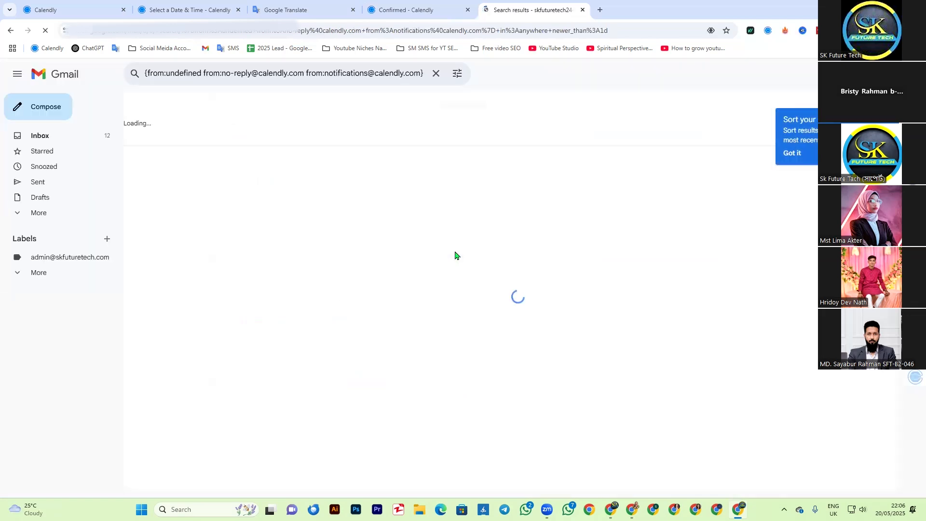
{"action": "left_click", "coordinate": [791, 154]}
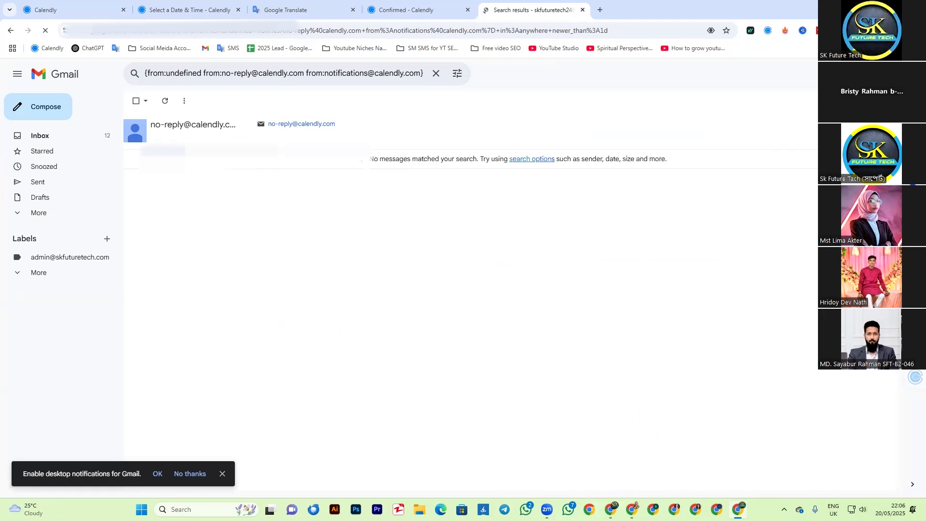
{"action": "left_click", "coordinate": [399, 9]}
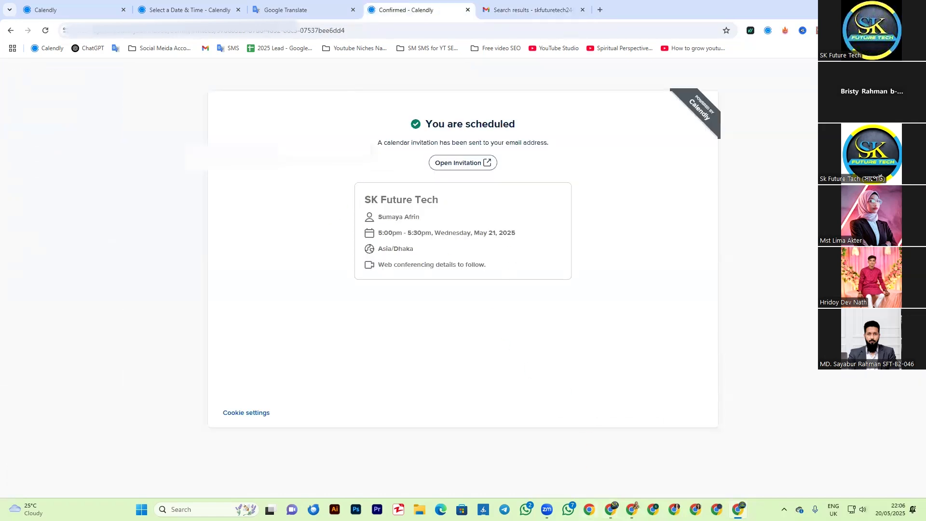
Step: Switch to the host's browser window, refresh Calendly, expand its navigation, and open the Meetings page
{"action": "key", "text": "alt+Tab"}
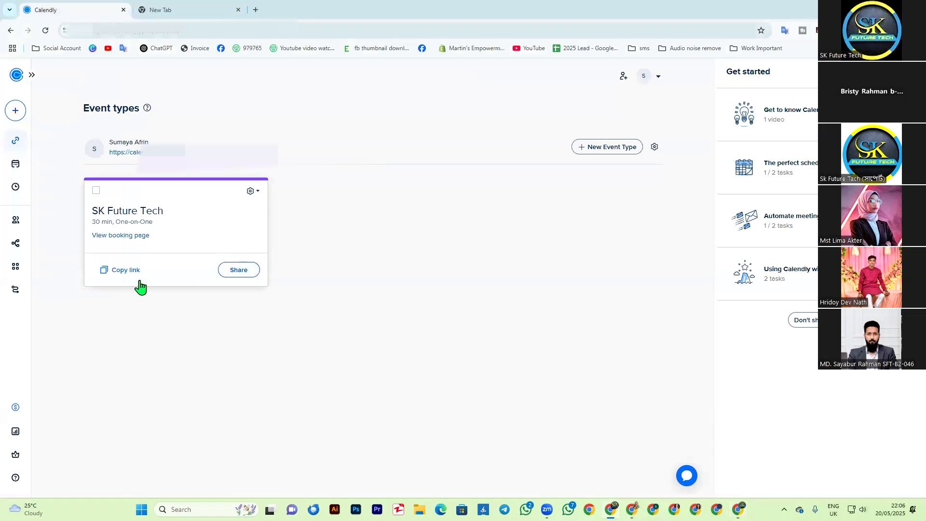
{"action": "left_click", "coordinate": [44, 30]}
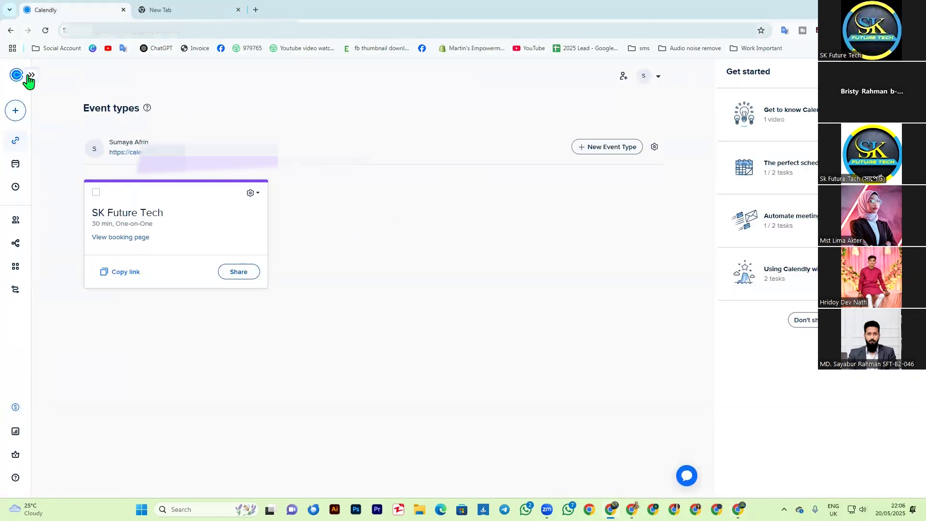
{"action": "left_click", "coordinate": [32, 75]}
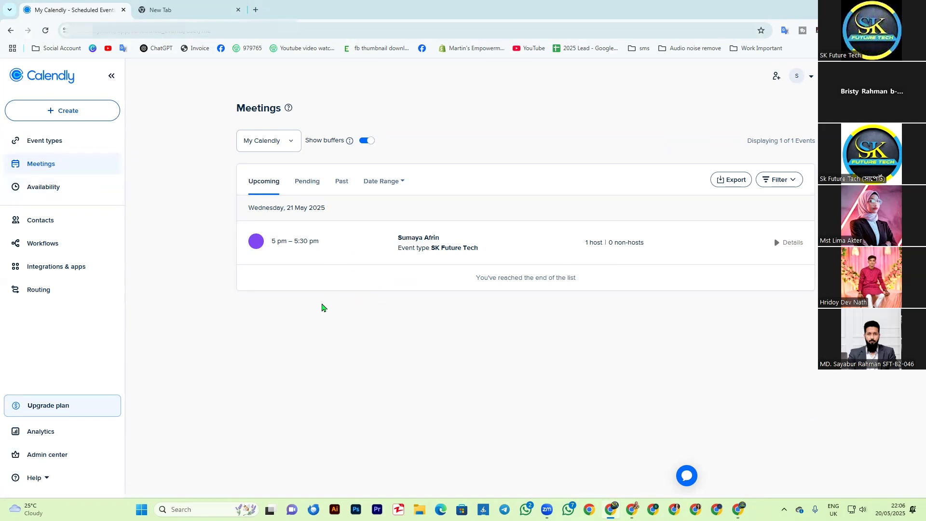
Step: Show the meeting filters and look through the Teams, Host and Event Types options without applying any
{"action": "left_click", "coordinate": [794, 180]}
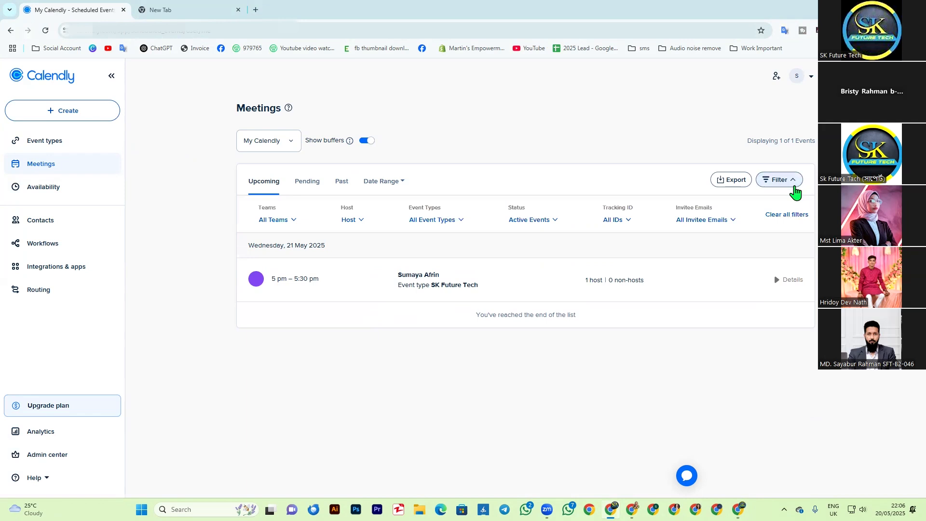
{"action": "left_click", "coordinate": [795, 180]}
{"action": "left_click", "coordinate": [795, 180]}
{"action": "left_click", "coordinate": [290, 223]}
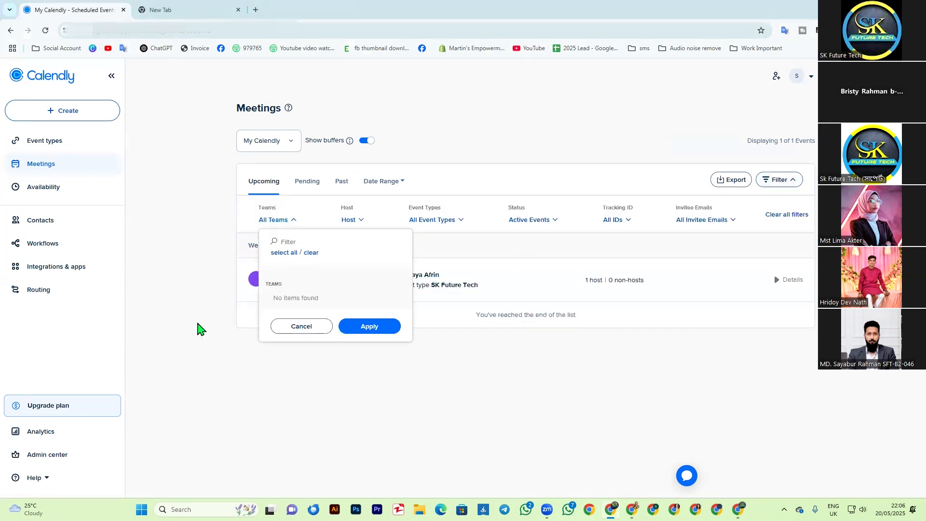
{"action": "left_click", "coordinate": [160, 315]}
{"action": "left_click", "coordinate": [362, 223]}
{"action": "left_click", "coordinate": [460, 222]}
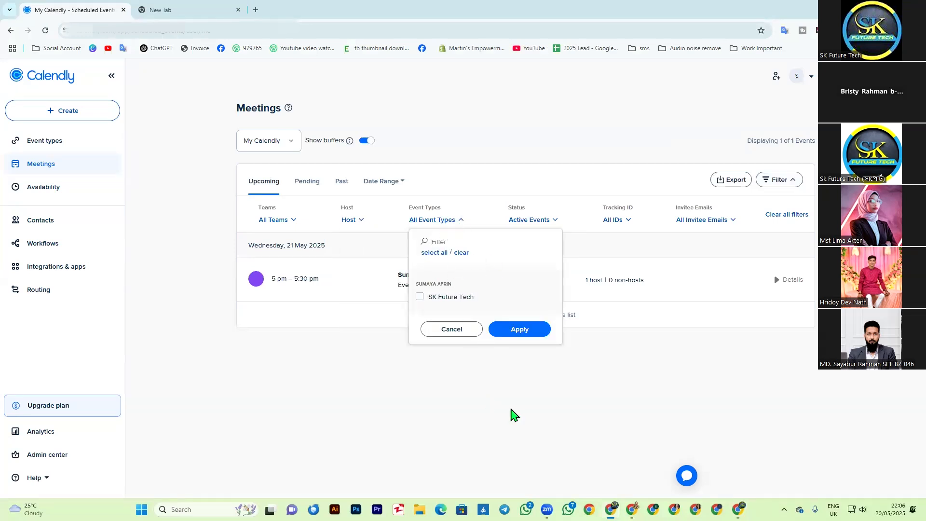
{"action": "left_click", "coordinate": [491, 399]}
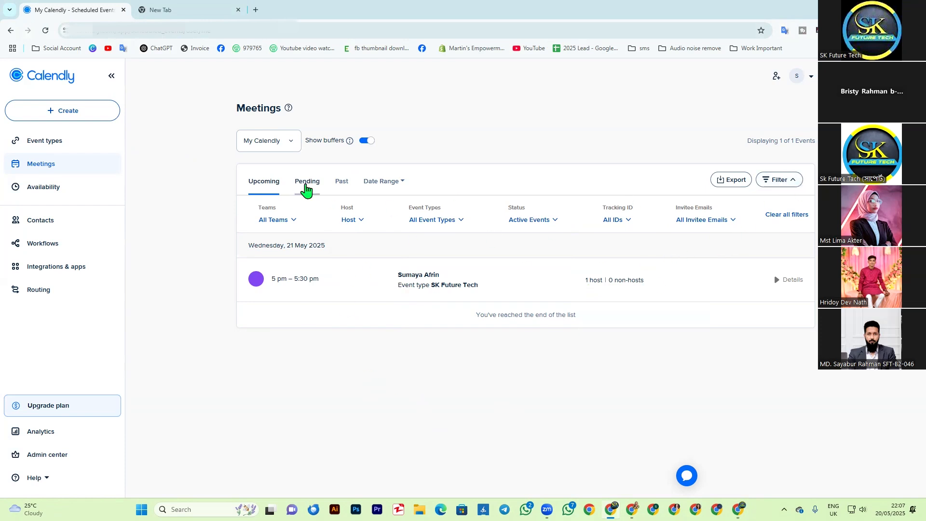
Step: Check the pending meetings, return to the upcoming ones, and hide the filters
{"action": "left_click", "coordinate": [306, 185]}
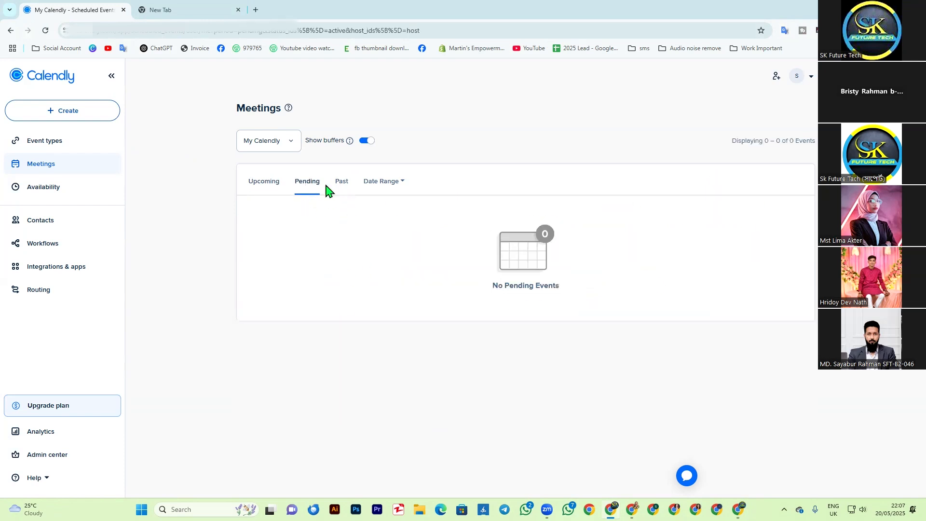
{"action": "left_click", "coordinate": [265, 186]}
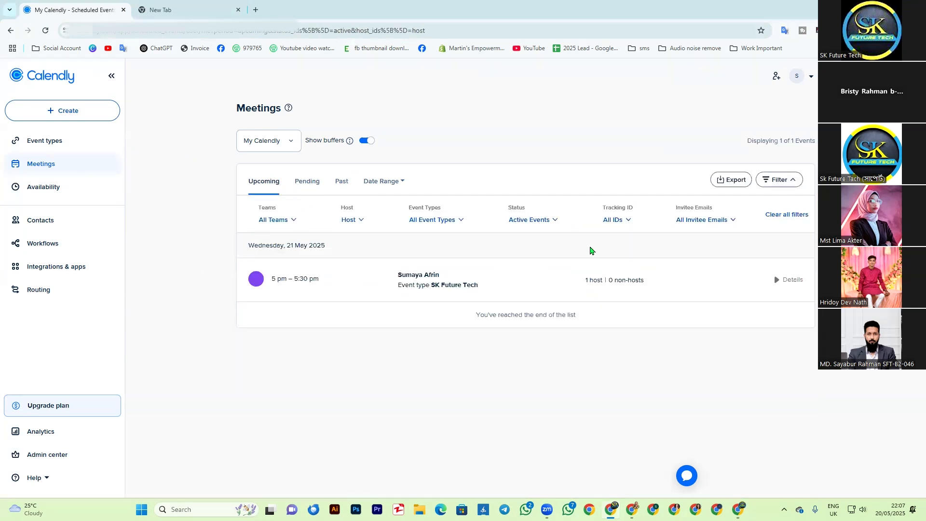
{"action": "left_click", "coordinate": [778, 179]}
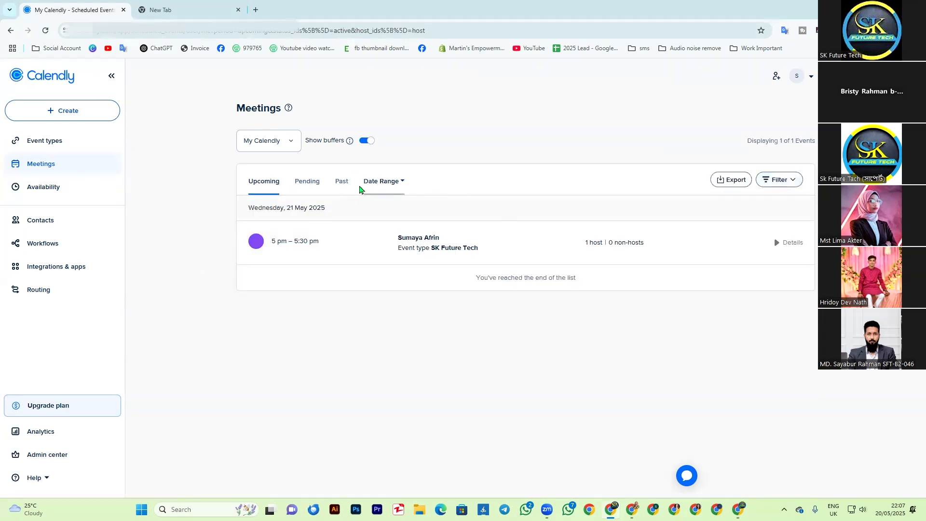
Step: View the past meetings, apply a date range of 18 to 27 May 2025, and return to the upcoming meetings
{"action": "left_click", "coordinate": [342, 185]}
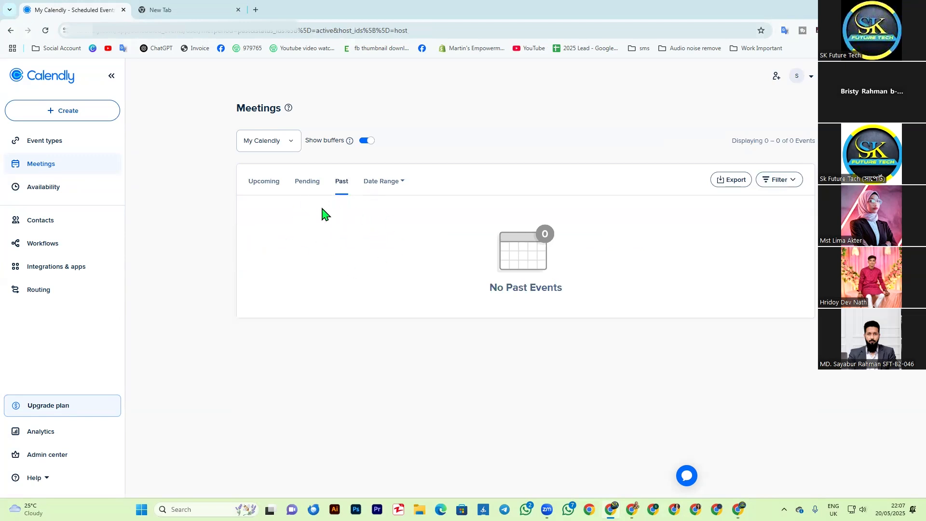
{"action": "left_click", "coordinate": [400, 188]}
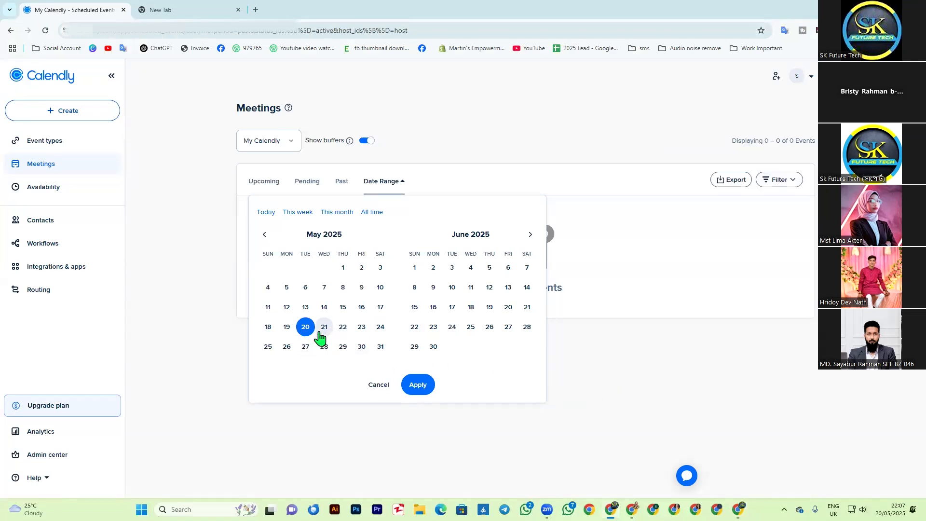
{"action": "left_click", "coordinate": [268, 330]}
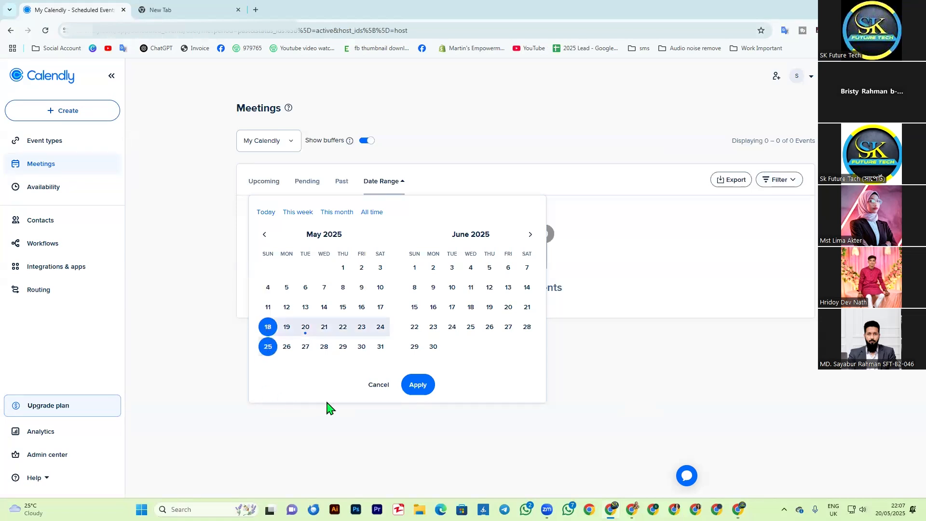
{"action": "left_click", "coordinate": [305, 347]}
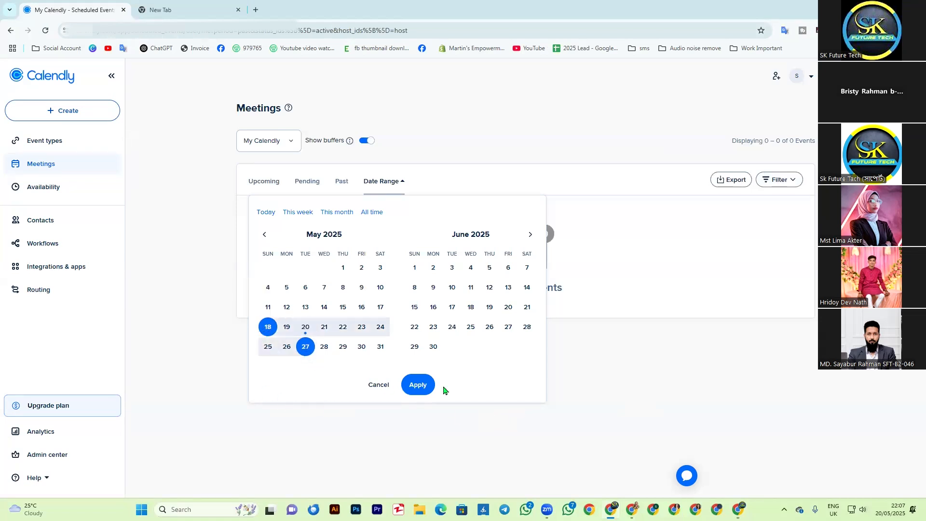
{"action": "left_click", "coordinate": [433, 389]}
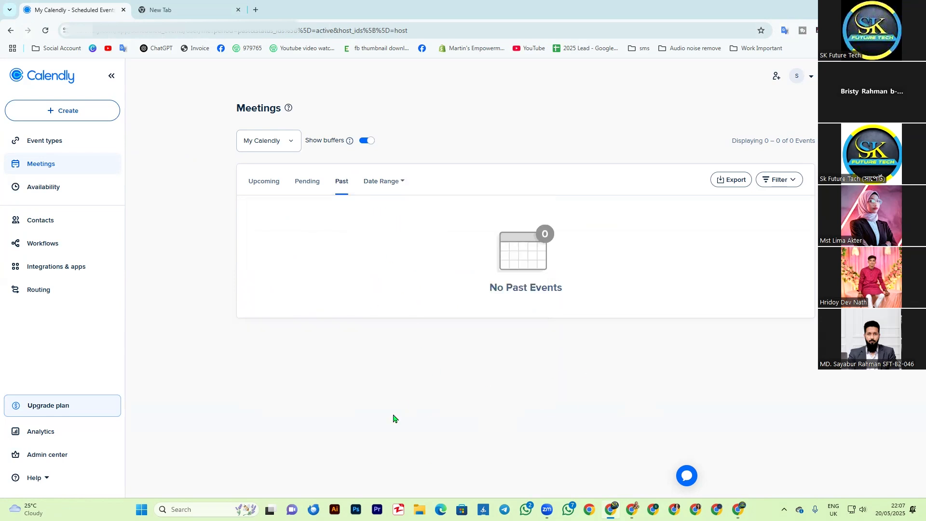
{"action": "left_click", "coordinate": [270, 185]}
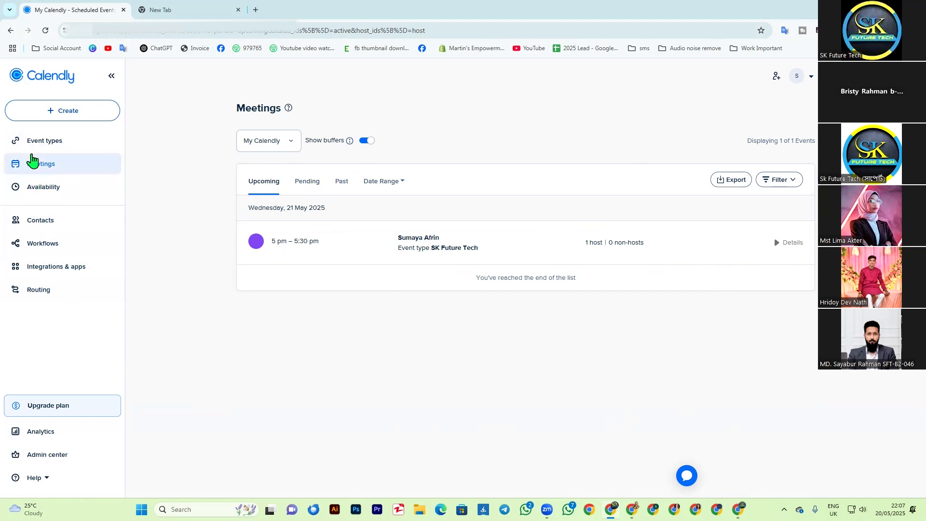
Step: Review the weekly hours on the Availability page and open the Contacts page
{"action": "left_click", "coordinate": [49, 194]}
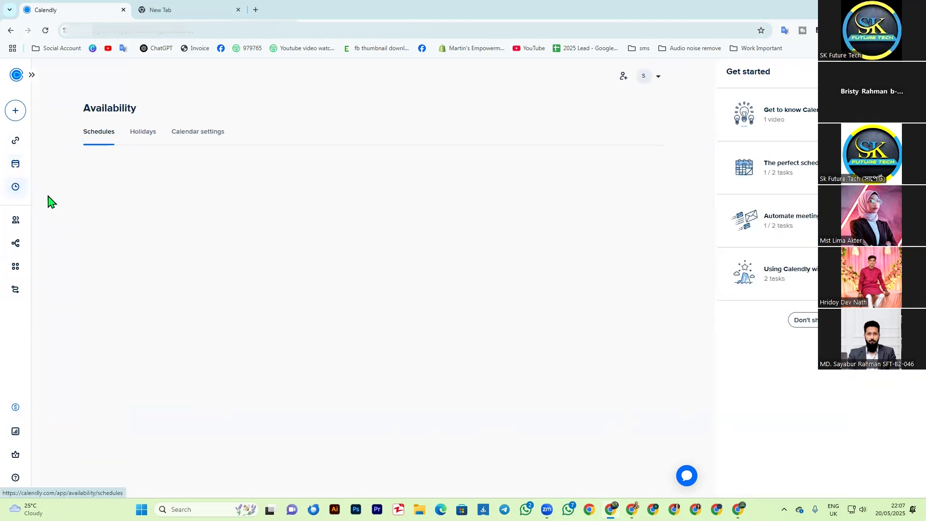
{"action": "scroll", "coordinate": [309, 304], "scroll_direction": "down", "scroll_amount": 3}
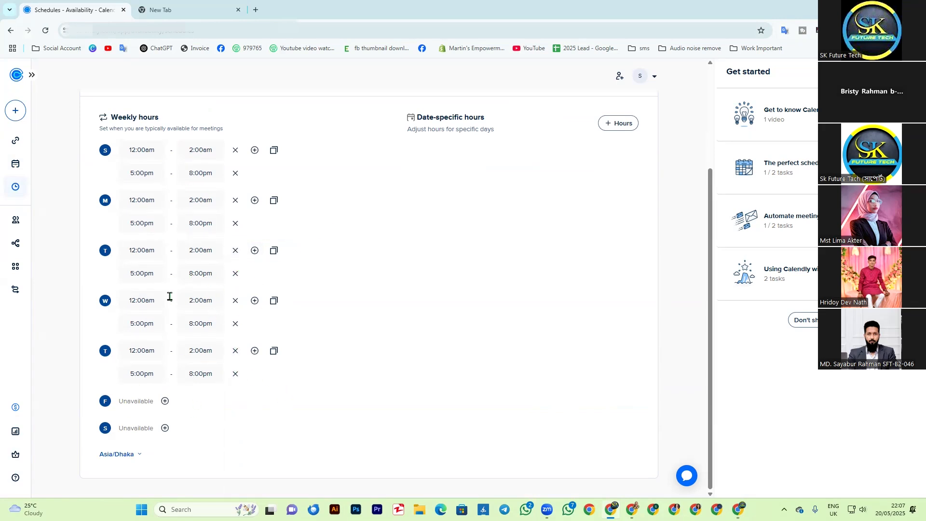
{"action": "left_click", "coordinate": [16, 221]}
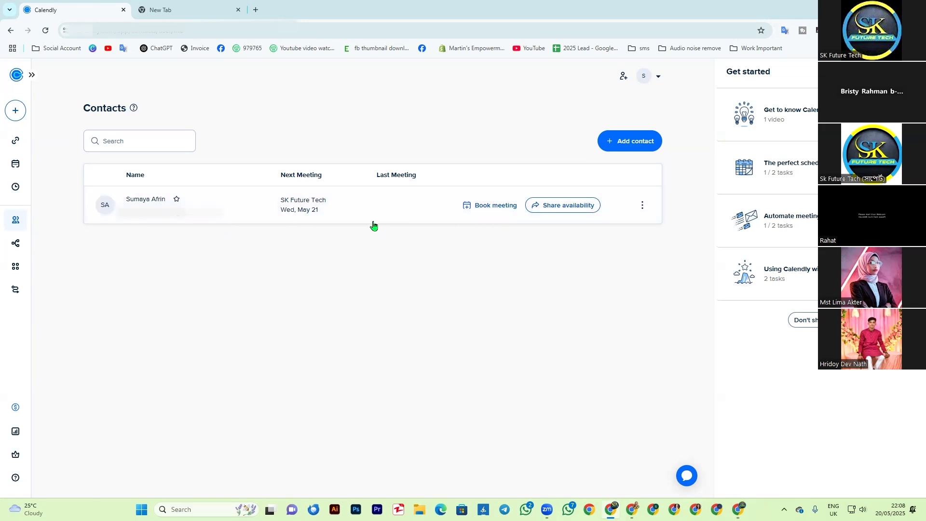
Step: Look at the event types offered for booking a meeting with the listed contact, and close the dialog without booking
{"action": "left_click", "coordinate": [507, 211]}
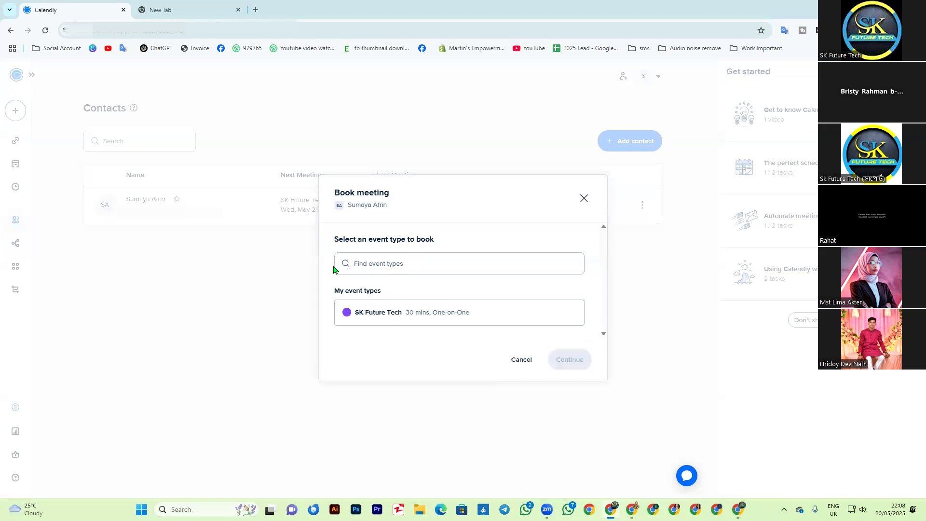
{"action": "left_click", "coordinate": [427, 259]}
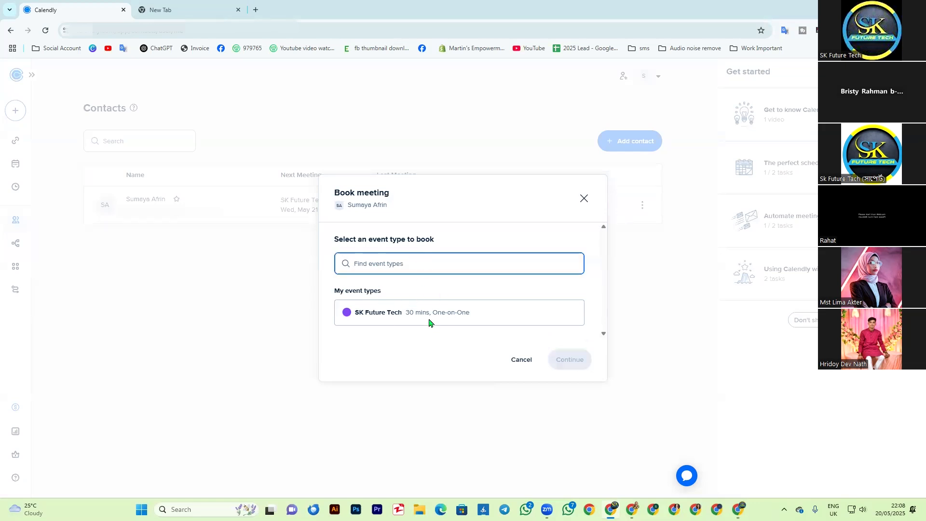
{"action": "left_click", "coordinate": [430, 322]}
{"action": "left_click", "coordinate": [585, 199]}
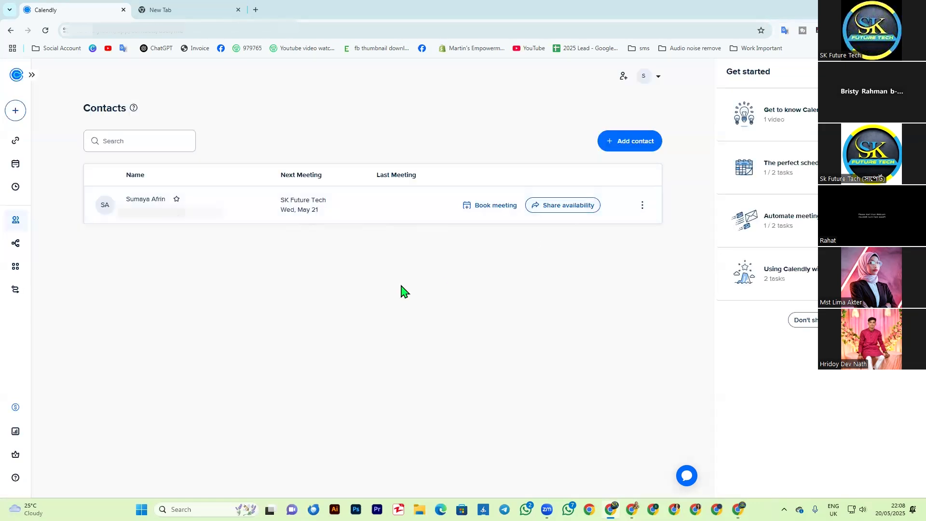
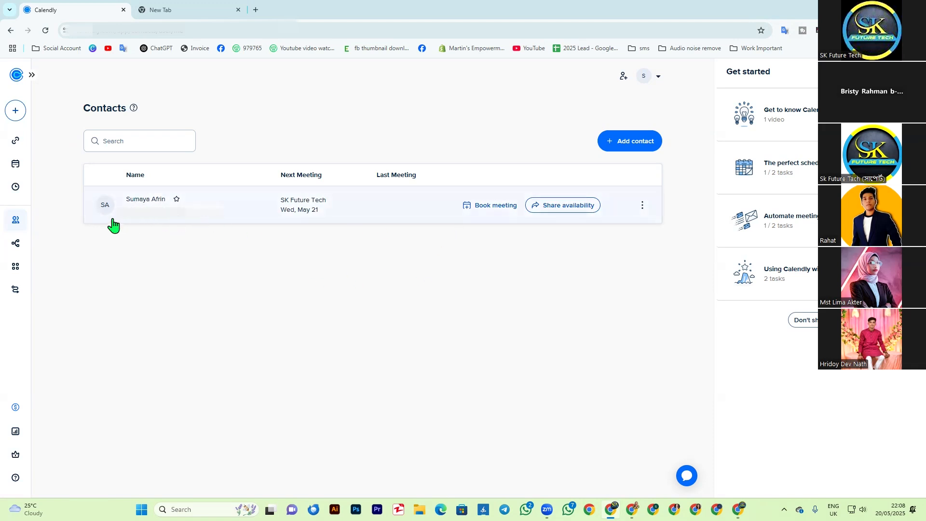
Step: Look at the SK Future Tech scheduling page for booking a meeting with the listed contact, and leave it without booking
{"action": "left_click", "coordinate": [495, 206]}
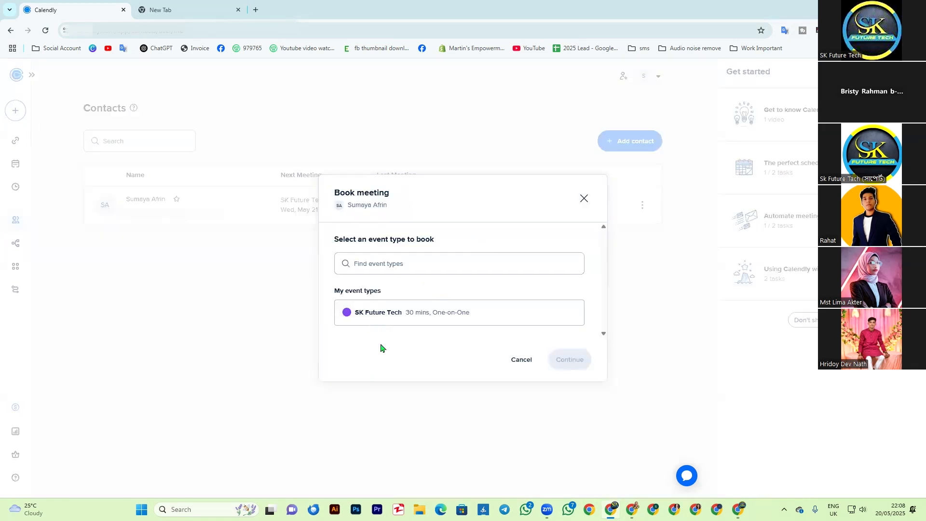
{"action": "left_click", "coordinate": [364, 318]}
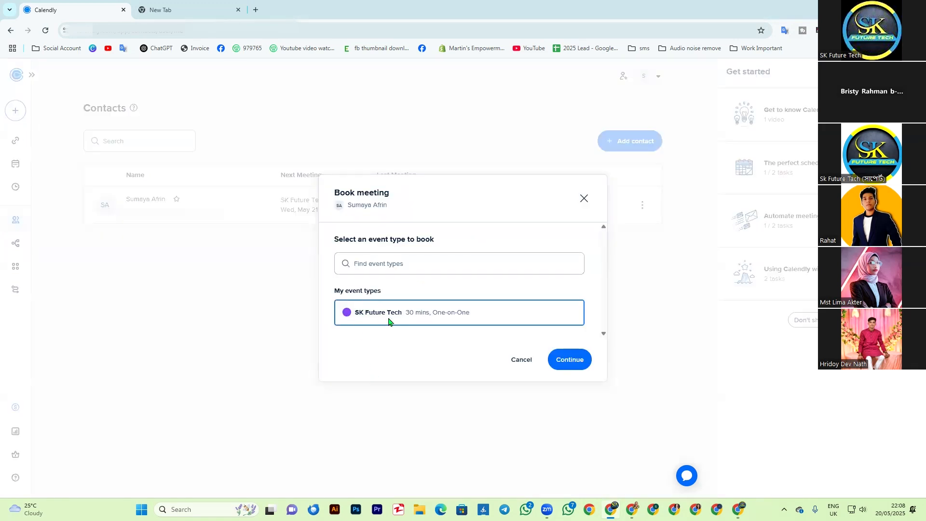
{"action": "left_click", "coordinate": [568, 360]}
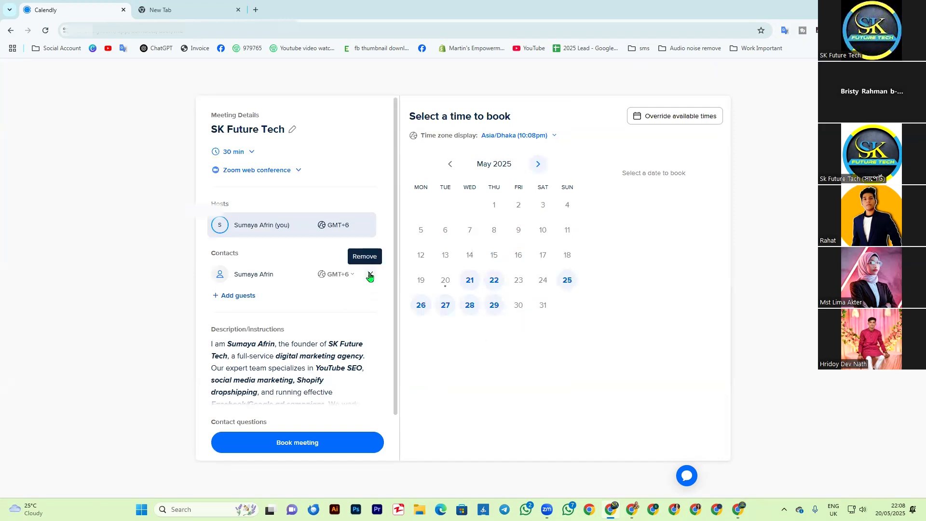
{"action": "left_click", "coordinate": [11, 31]}
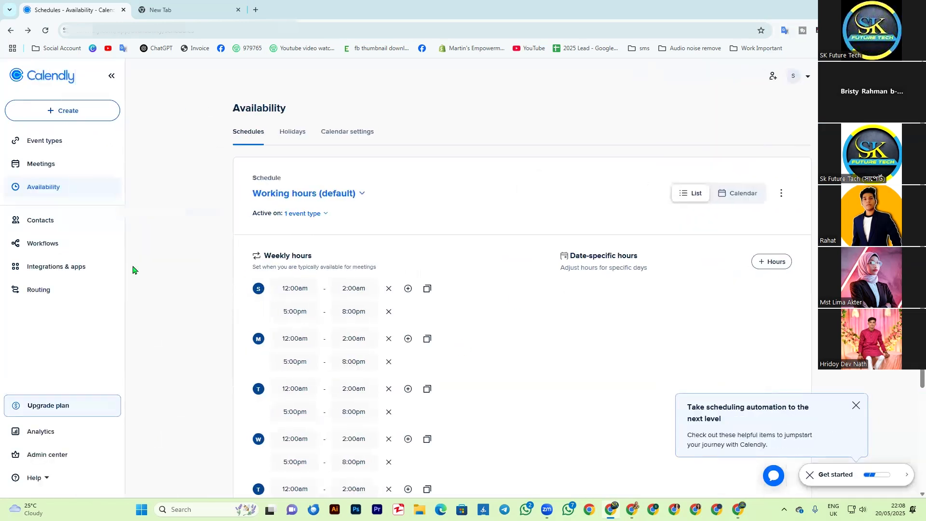
Step: Look through the Workflows, Integrations & apps, and Routing pages
{"action": "left_click", "coordinate": [49, 256]}
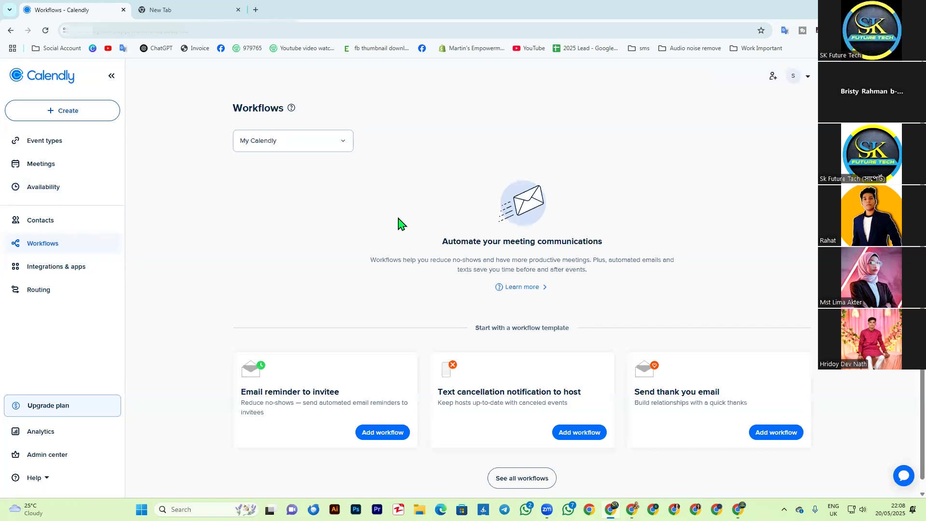
{"action": "left_click", "coordinate": [41, 273]}
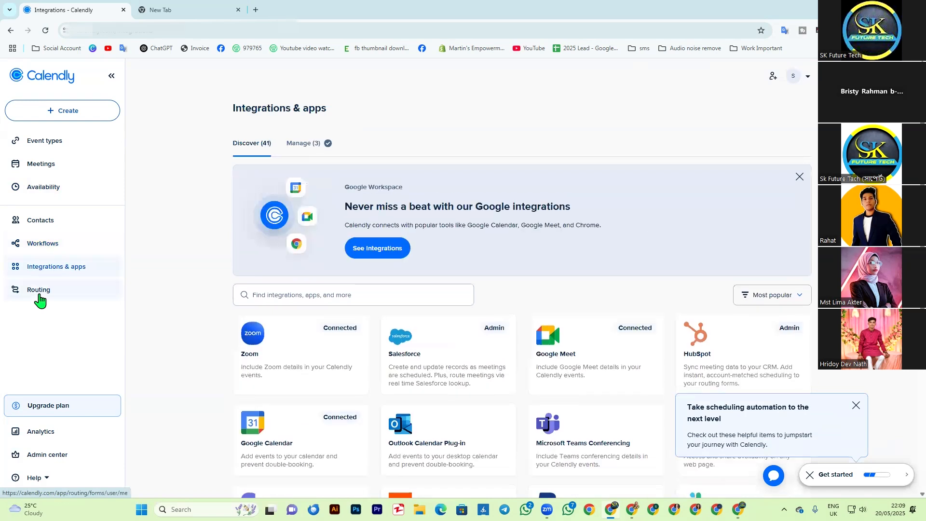
{"action": "left_click", "coordinate": [39, 293]}
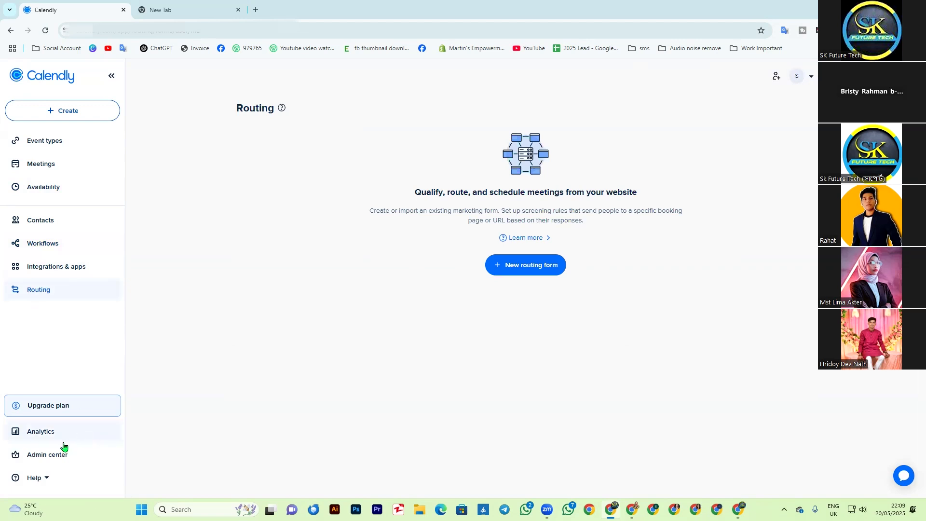
Step: Open the Analytics page, dismiss the onboarding tip and the No Data notice, and look over the event data
{"action": "left_click", "coordinate": [32, 436]}
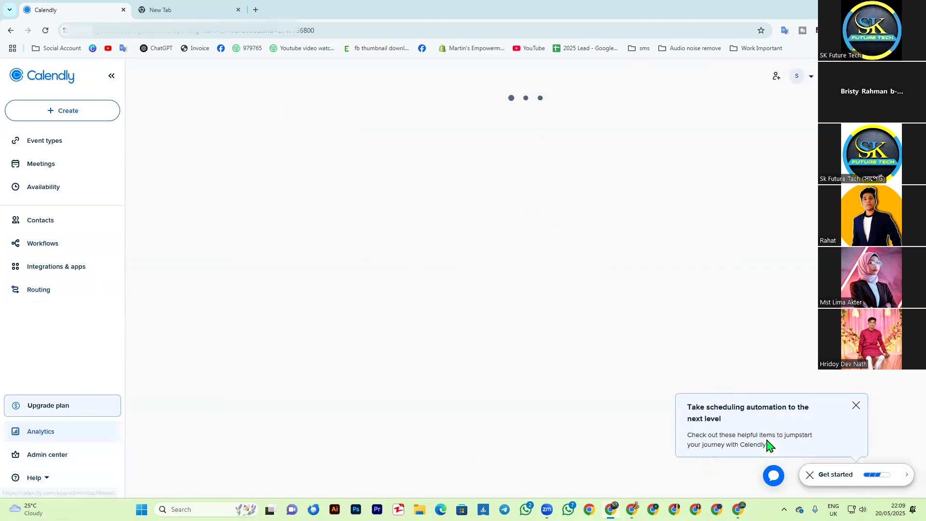
{"action": "left_click", "coordinate": [856, 406]}
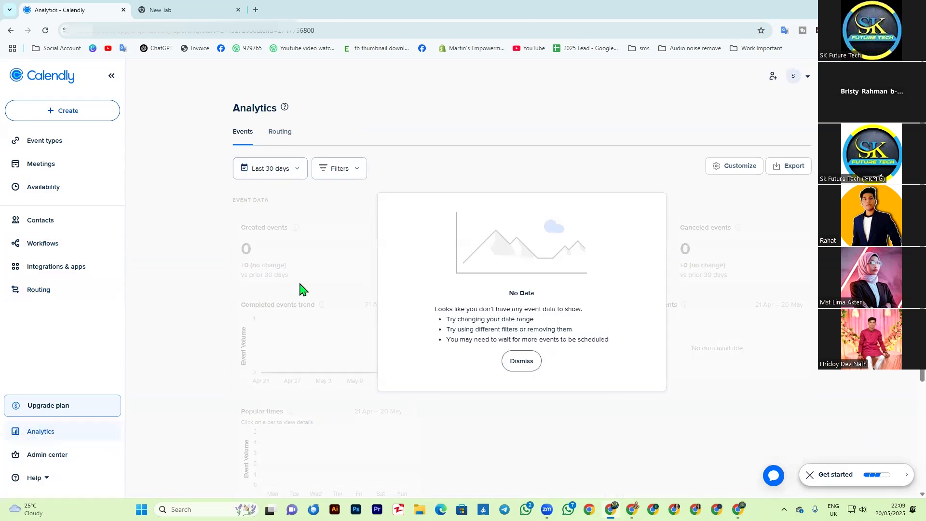
{"action": "left_click", "coordinate": [525, 367]}
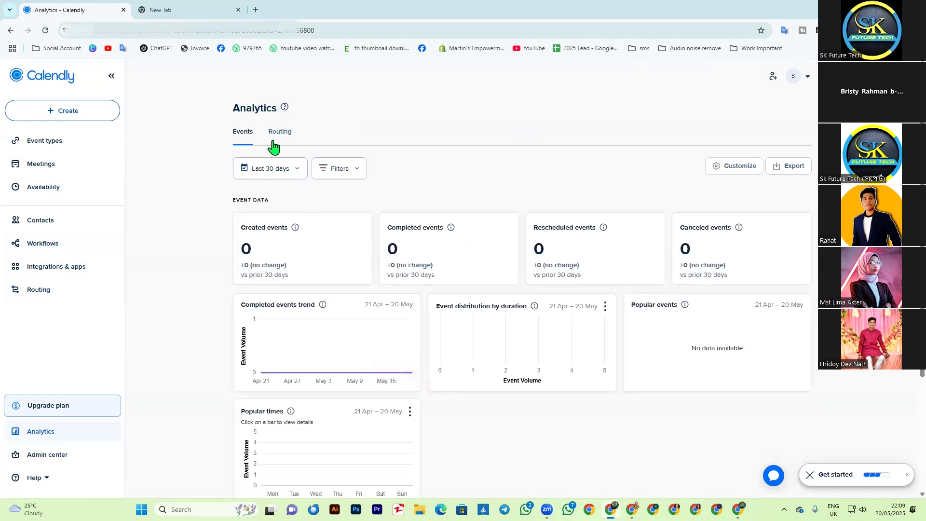
{"action": "scroll", "coordinate": [461, 424], "scroll_direction": "down", "scroll_amount": 2}
{"action": "scroll", "coordinate": [434, 430], "scroll_direction": "down", "scroll_amount": 1}
{"action": "scroll", "coordinate": [320, 438], "scroll_direction": "up", "scroll_amount": 3}
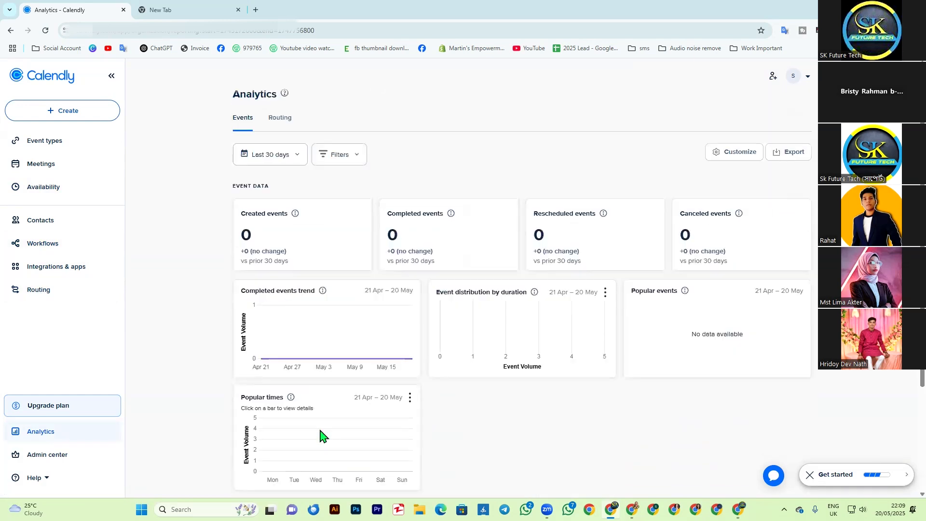
Step: Look at the Admin center dashboard, return to the home area, and open the Meetings page
{"action": "left_click", "coordinate": [58, 457]}
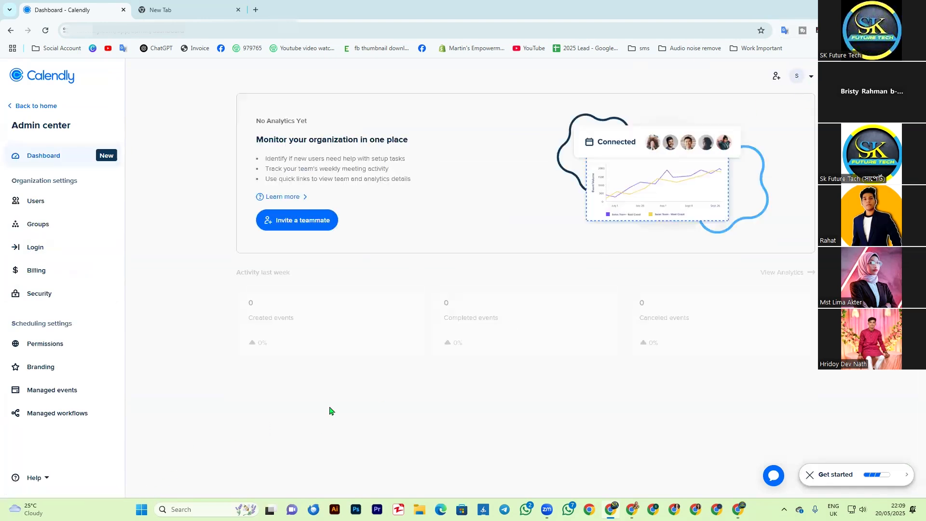
{"action": "left_click", "coordinate": [10, 108]}
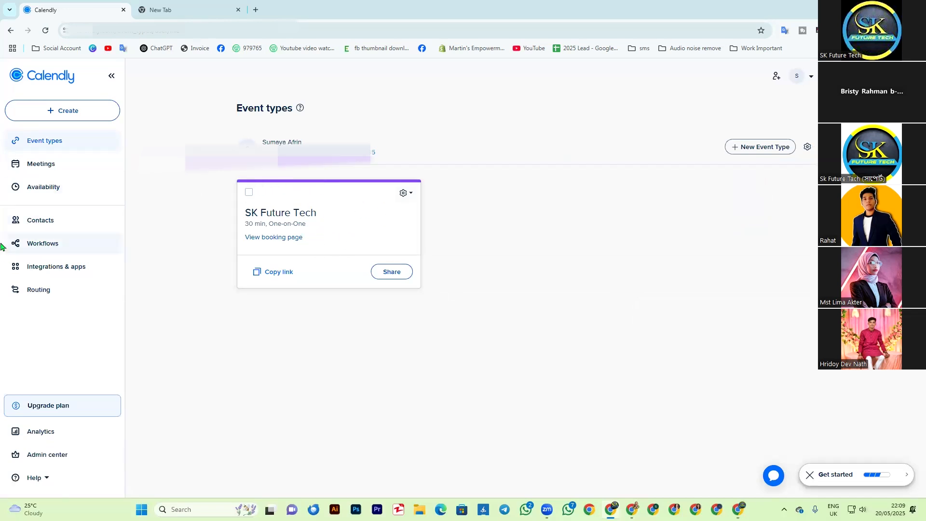
{"action": "left_click", "coordinate": [53, 170]}
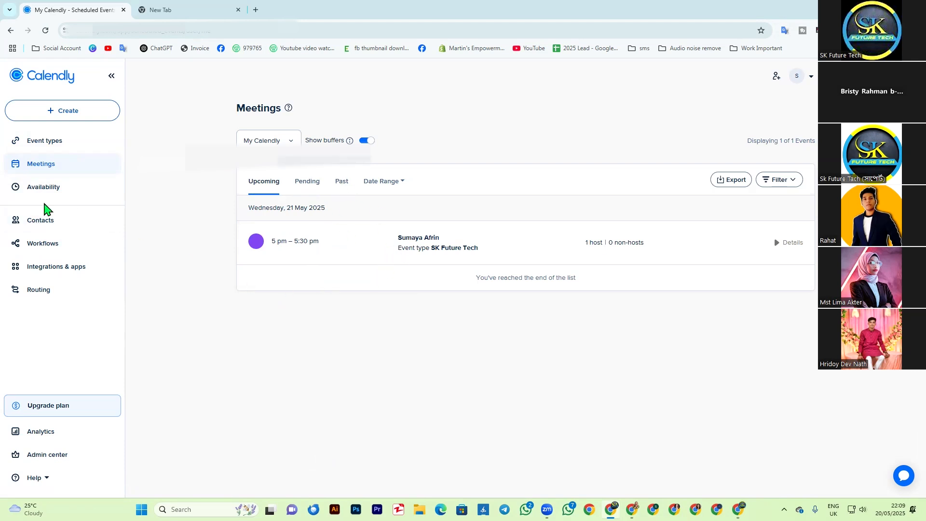
Step: Review the weekly hours of the default working-hours schedule on the Availability page
{"action": "left_click", "coordinate": [36, 191]}
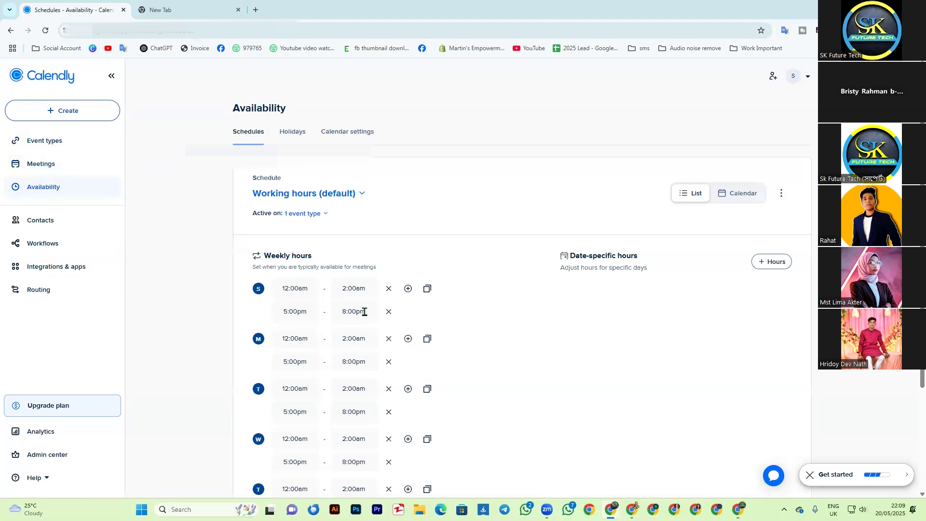
{"action": "scroll", "coordinate": [364, 311], "scroll_direction": "down", "scroll_amount": 2}
{"action": "scroll", "coordinate": [385, 417], "scroll_direction": "down", "scroll_amount": 1}
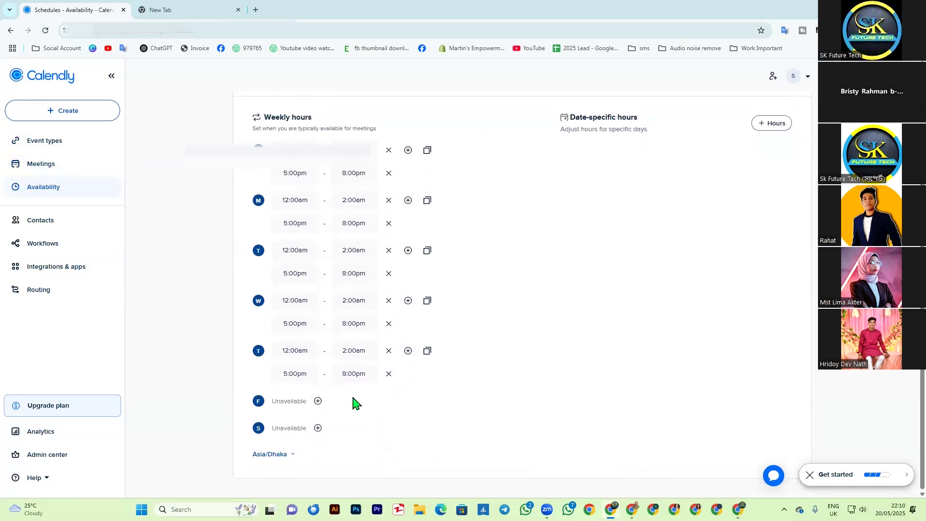
{"action": "scroll", "coordinate": [357, 403], "scroll_direction": "up", "scroll_amount": 2}
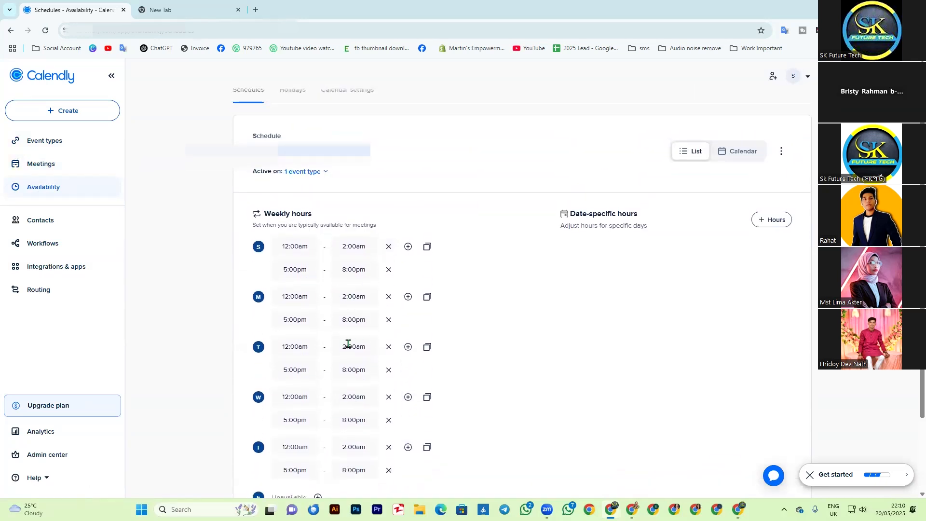
{"action": "scroll", "coordinate": [166, 309], "scroll_direction": "up", "scroll_amount": 1}
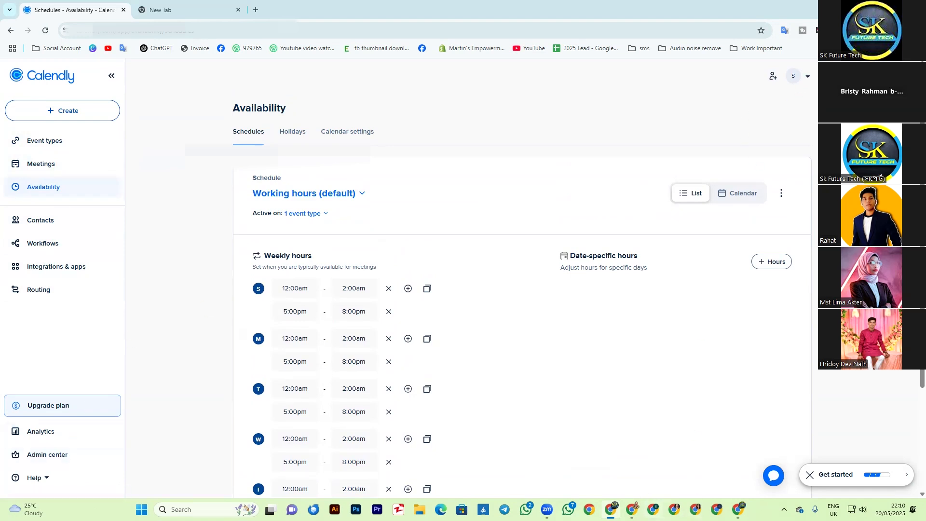
Step: Switch to the other Chrome window, examine the finished SK Future Tech booking page with its host photo, and return to Calendly's Availability page
{"action": "left_click", "coordinate": [738, 509]}
{"action": "left_click", "coordinate": [188, 15]}
{"action": "left_click", "coordinate": [299, 192]}
{"action": "left_click", "coordinate": [312, 214]}
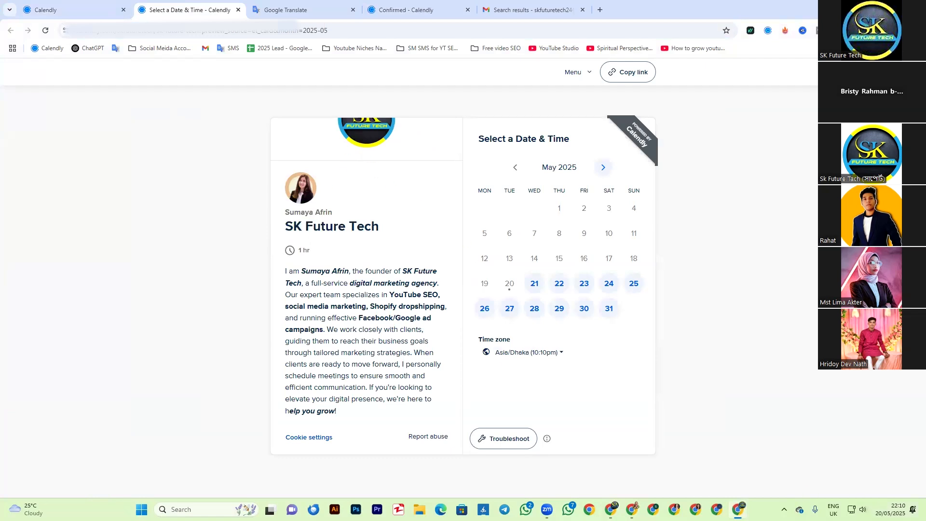
{"action": "left_click", "coordinate": [611, 509]}
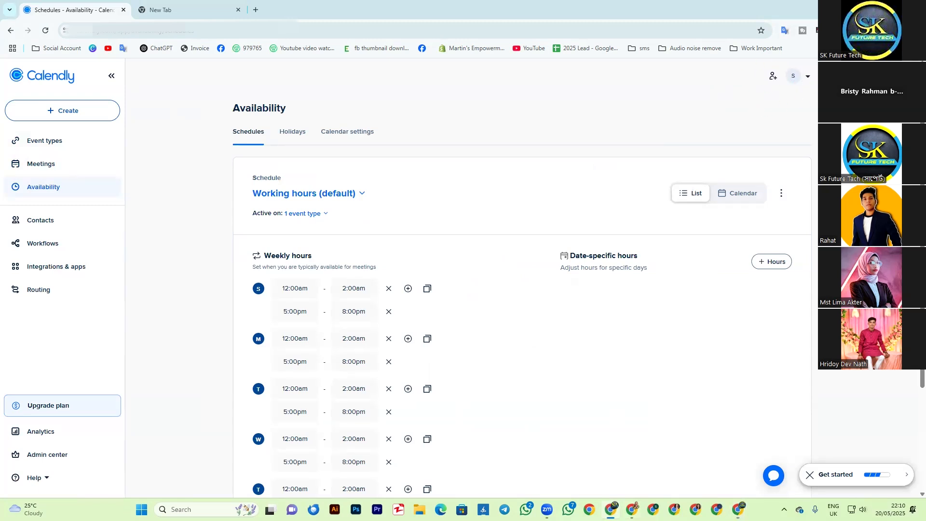
Step: Open the account's profile settings and upload the portrait photo from the Desktop as the profile picture, applying the default crop
{"action": "left_click", "coordinate": [808, 78]}
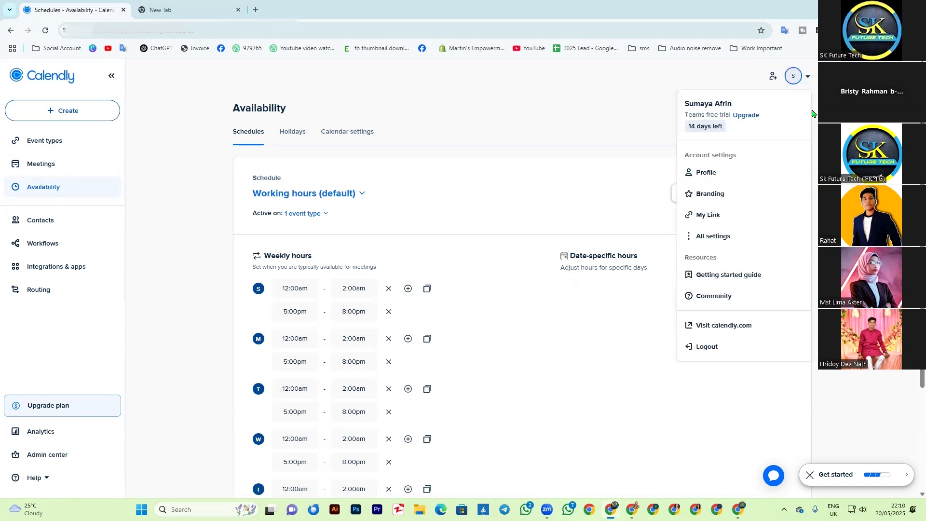
{"action": "left_click", "coordinate": [705, 182]}
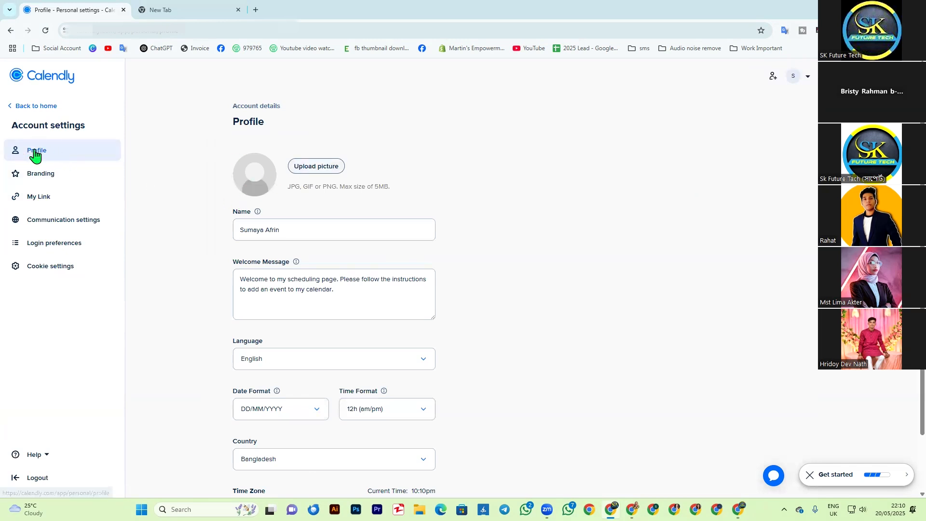
{"action": "left_click", "coordinate": [304, 168]}
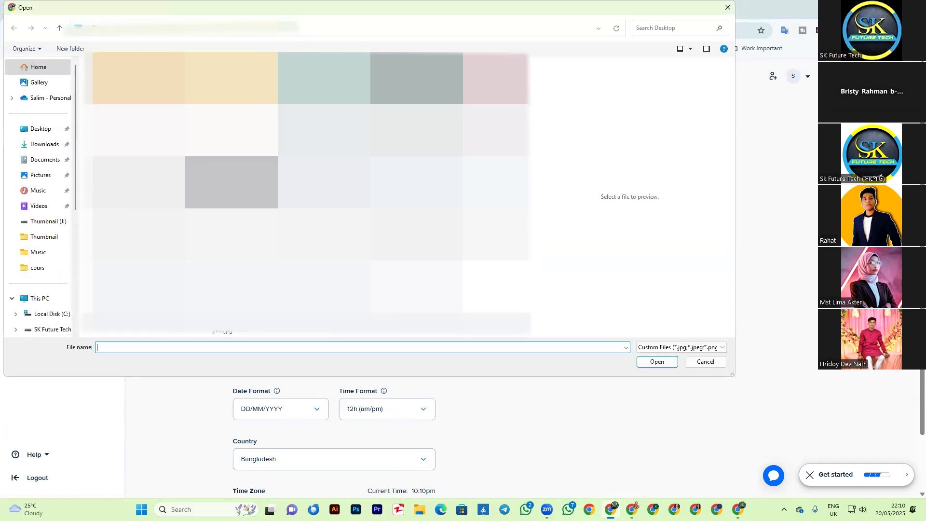
{"action": "left_click", "coordinate": [333, 224]}
{"action": "left_click", "coordinate": [309, 233]}
{"action": "left_click", "coordinate": [333, 225]}
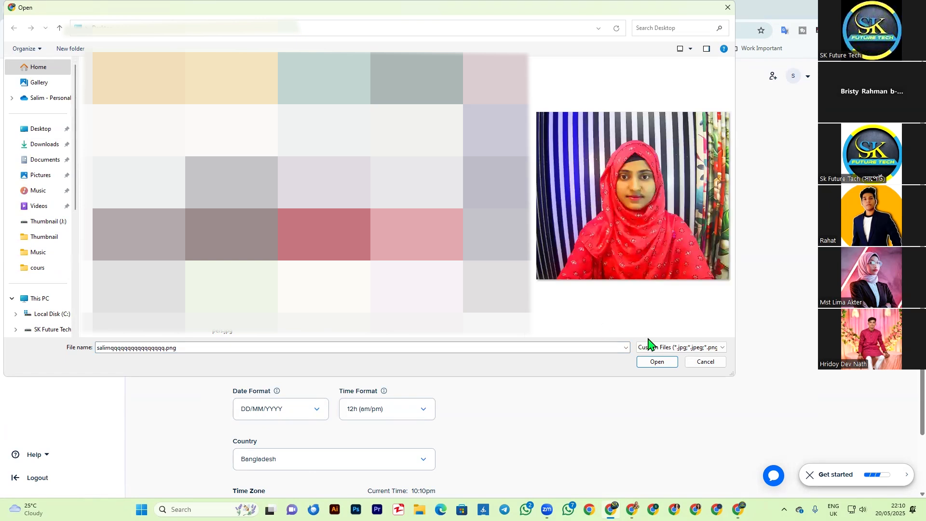
{"action": "left_click", "coordinate": [654, 362]}
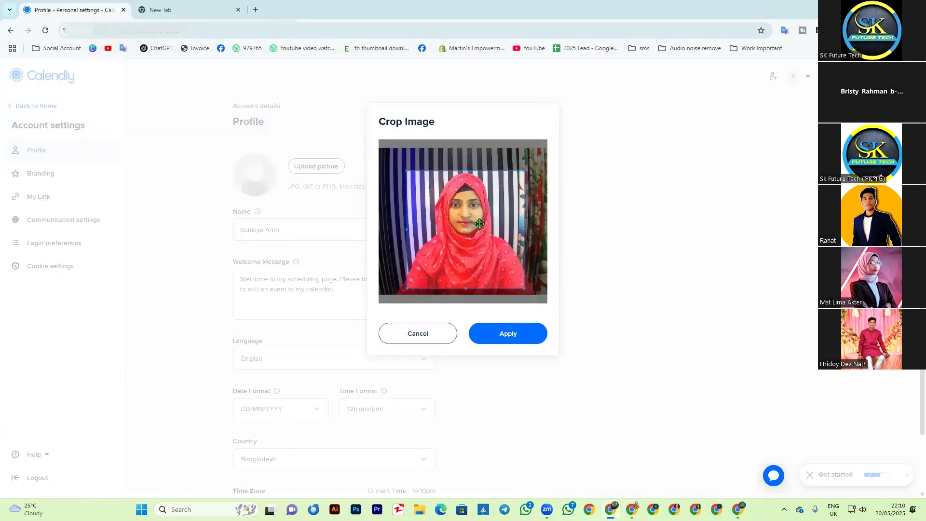
{"action": "left_click", "coordinate": [514, 342]}
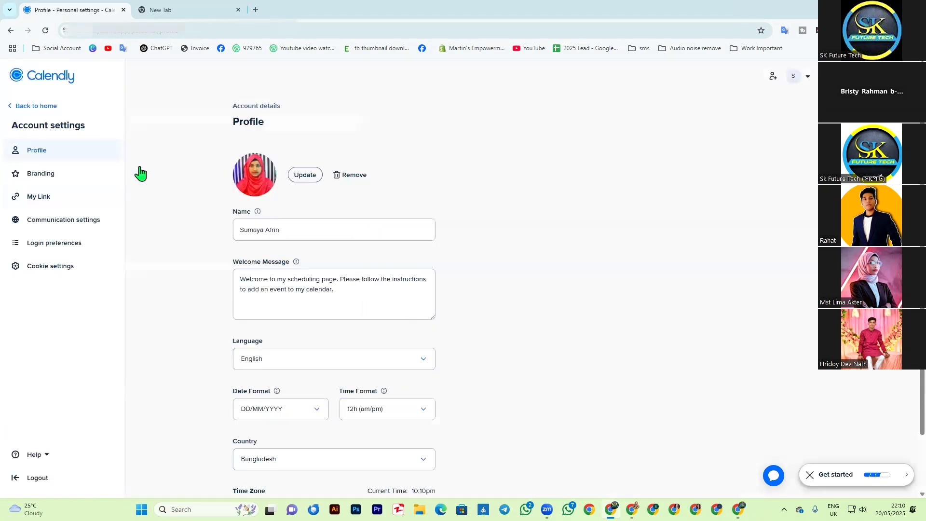
Step: Review the profile's Name and Welcome Message texts without editing them
{"action": "double_click", "coordinate": [249, 228]}
{"action": "left_click", "coordinate": [290, 231]}
{"action": "left_click_drag", "start_coordinate": [293, 232], "coordinate": [199, 238]}
{"action": "left_click", "coordinate": [571, 275]}
{"action": "left_click", "coordinate": [259, 291]}
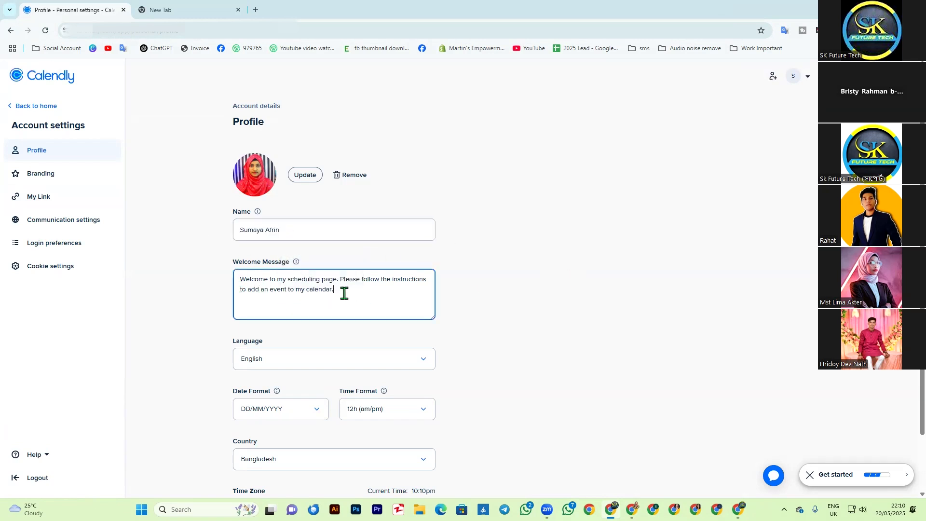
{"action": "left_click_drag", "start_coordinate": [343, 291], "coordinate": [238, 276]}
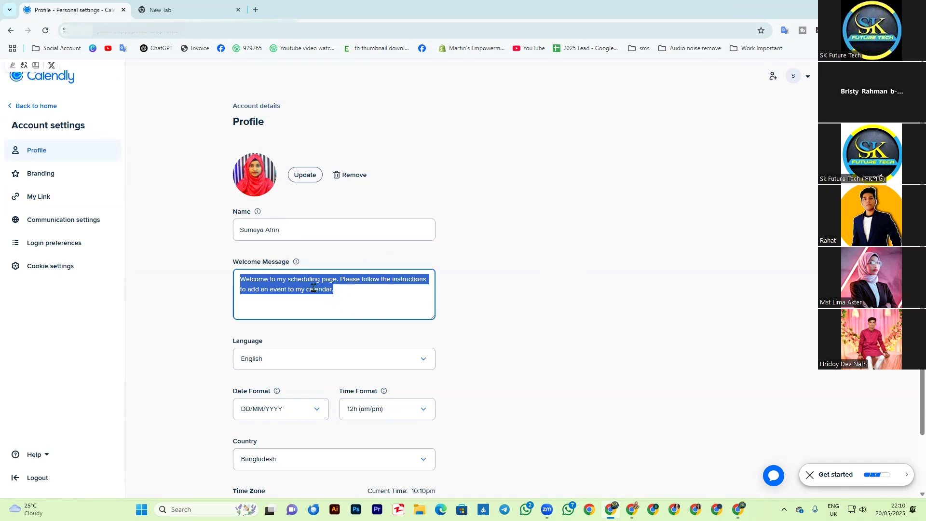
{"action": "left_click", "coordinate": [313, 288]}
{"action": "left_click_drag", "start_coordinate": [340, 289], "coordinate": [277, 289]}
{"action": "left_click", "coordinate": [499, 302]}
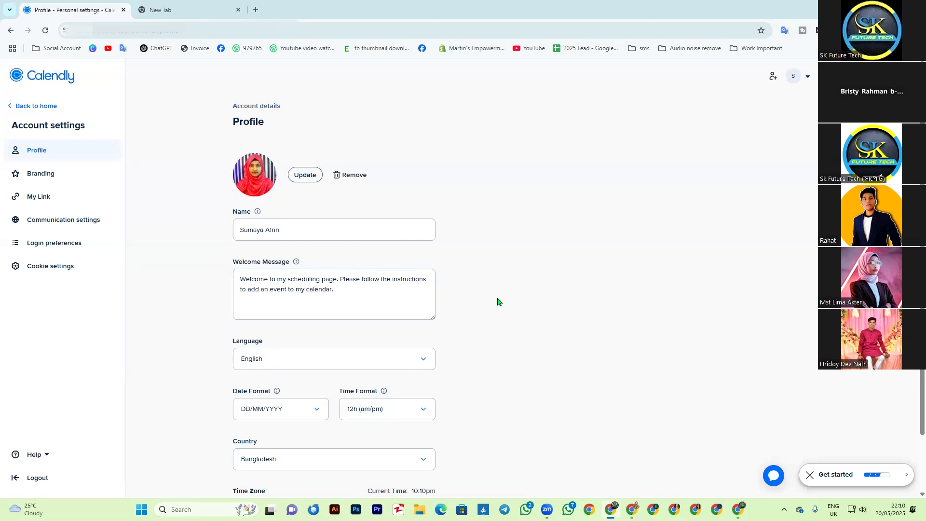
Step: Check the profile's language options, keep English, and save the profile changes
{"action": "scroll", "coordinate": [298, 313], "scroll_direction": "down", "scroll_amount": 1}
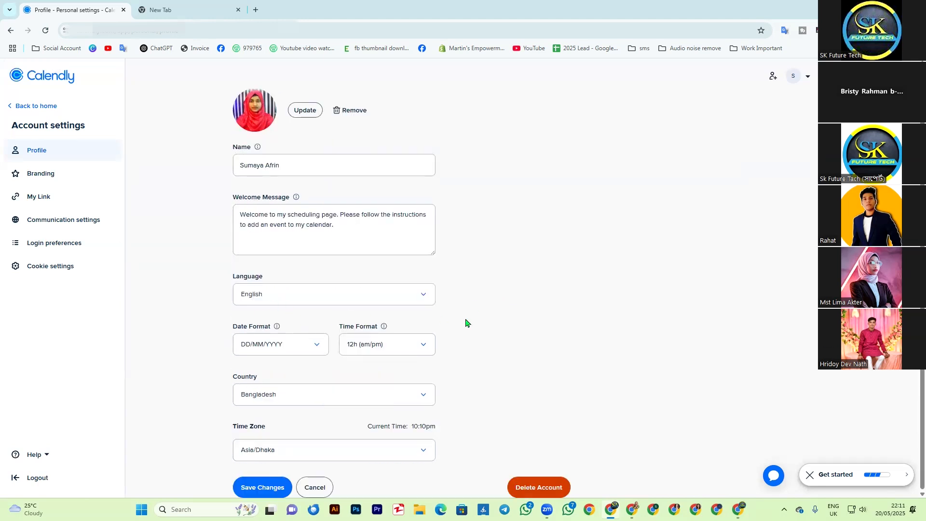
{"action": "left_click", "coordinate": [421, 296]}
{"action": "left_click", "coordinate": [425, 298]}
{"action": "left_click", "coordinate": [257, 490]}
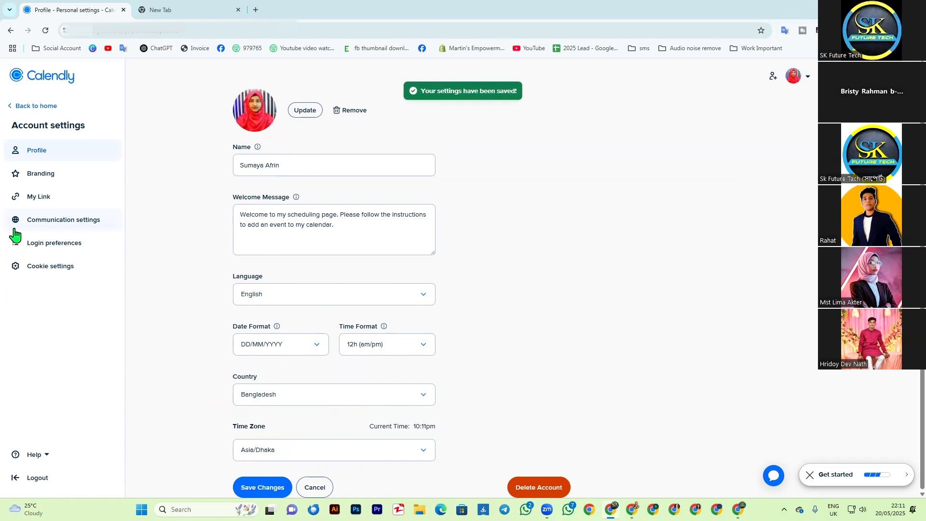
Step: Open the Branding settings, apply the logo to all users in the organization, and choose the SK Future Tech logo image for upload
{"action": "left_click", "coordinate": [31, 182]}
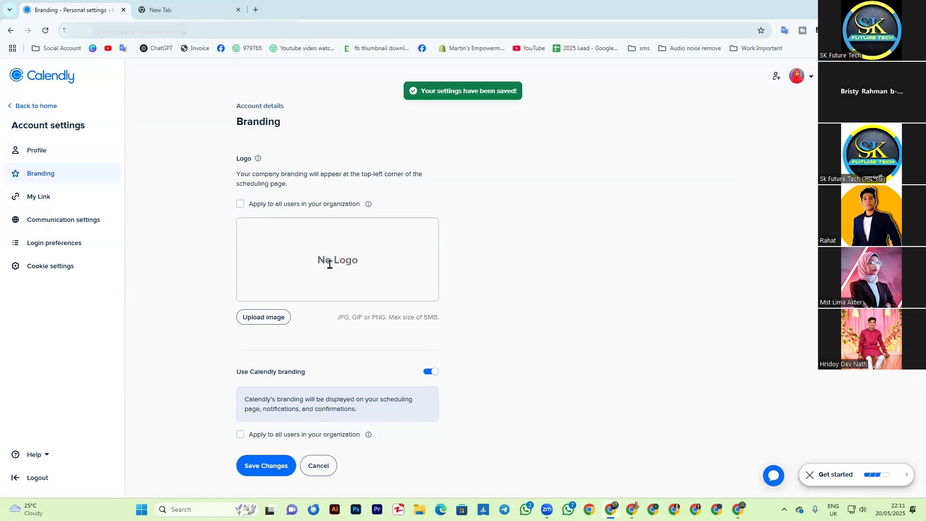
{"action": "left_click", "coordinate": [241, 204]}
{"action": "left_click", "coordinate": [263, 322]}
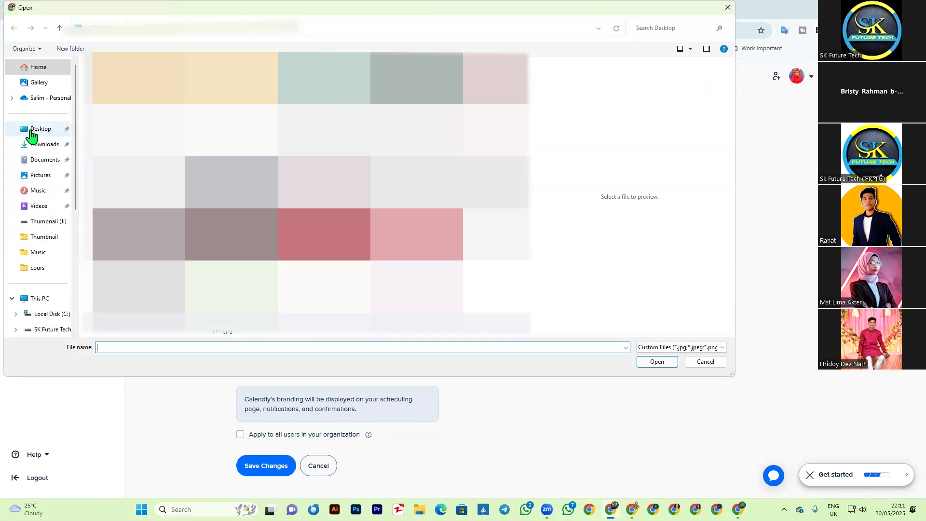
{"action": "left_click", "coordinate": [47, 303]}
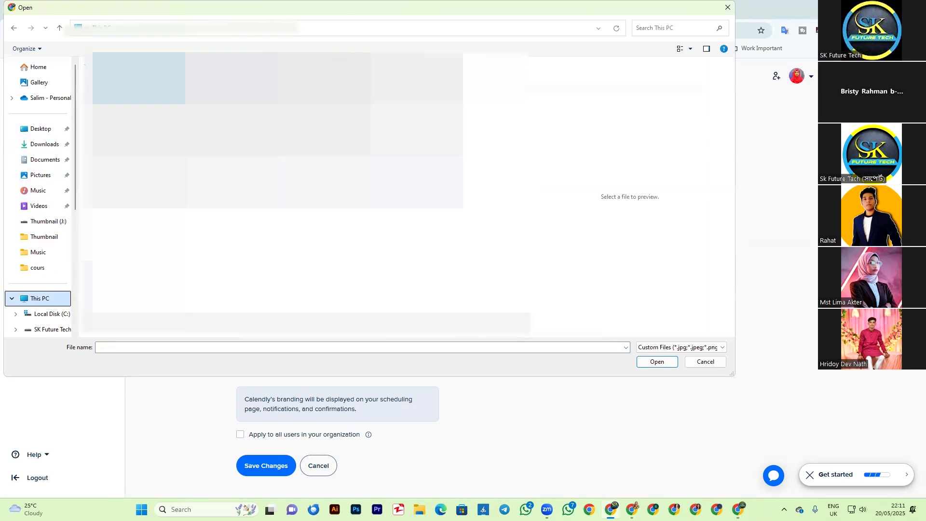
{"action": "double_click", "coordinate": [405, 80]}
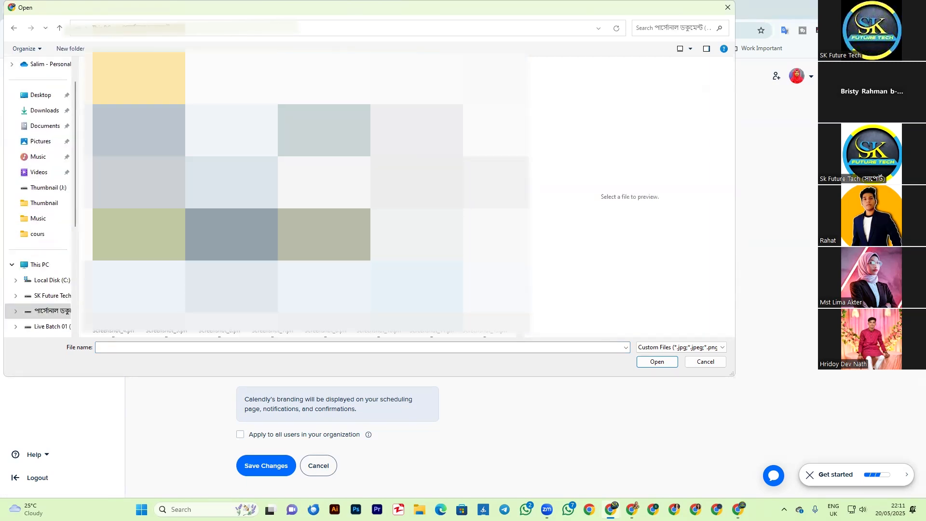
{"action": "left_click", "coordinate": [496, 182]}
{"action": "left_click", "coordinate": [657, 361]}
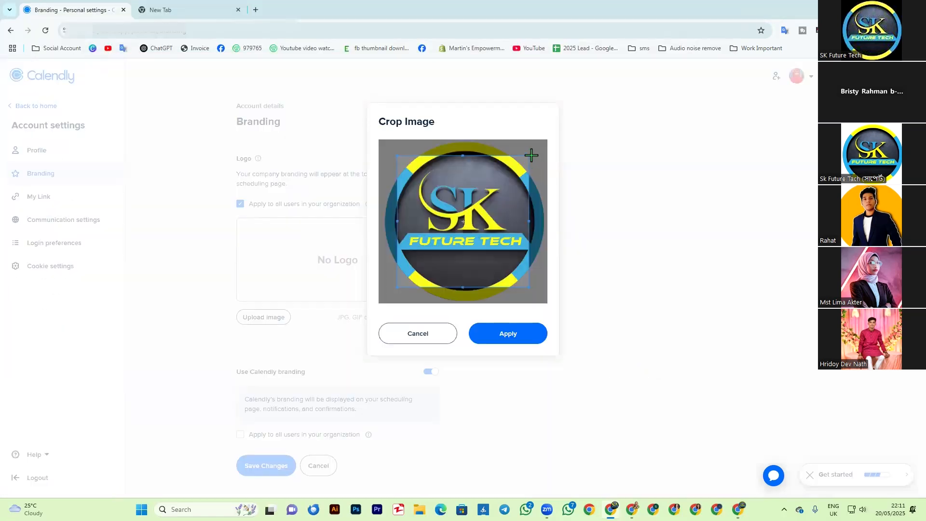
Step: Expand the crop around the full circular logo and apply it, then save with Calendly branding applied to all organization users
{"action": "left_click_drag", "start_coordinate": [529, 155], "coordinate": [550, 145]}
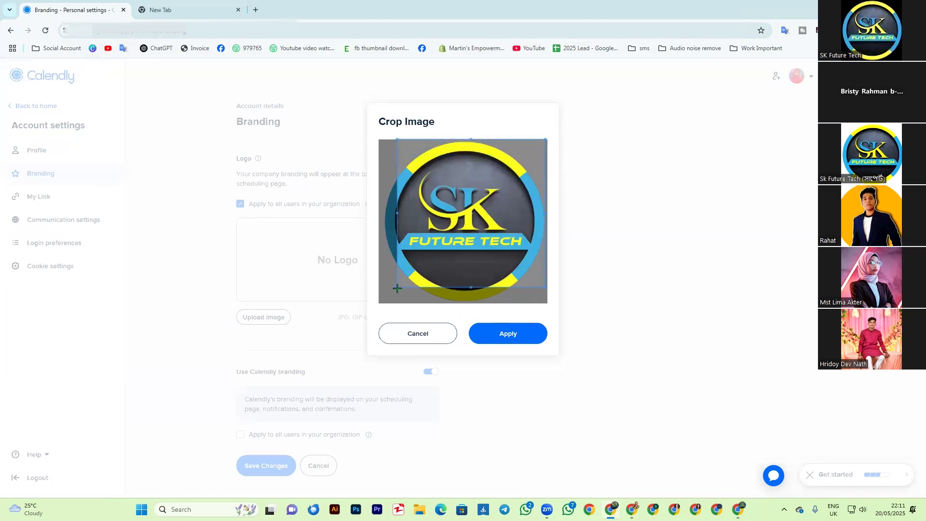
{"action": "left_click_drag", "start_coordinate": [396, 287], "coordinate": [384, 303]}
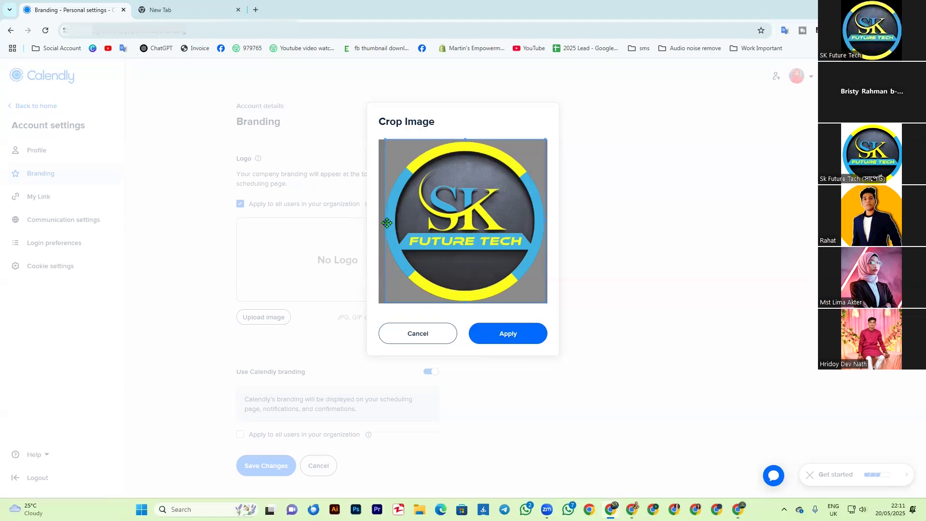
{"action": "left_click_drag", "start_coordinate": [385, 221], "coordinate": [383, 221]}
{"action": "left_click", "coordinate": [497, 336]}
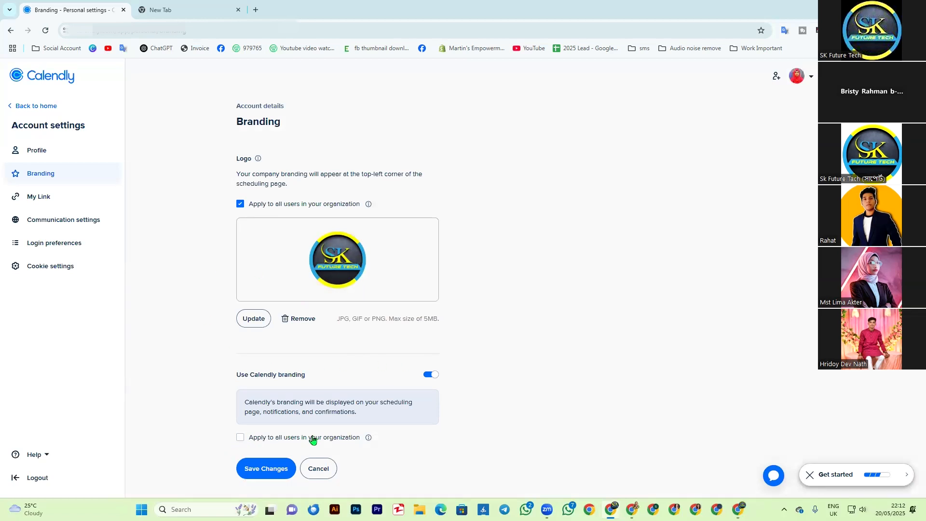
{"action": "left_click", "coordinate": [244, 438]}
{"action": "left_click", "coordinate": [263, 473]}
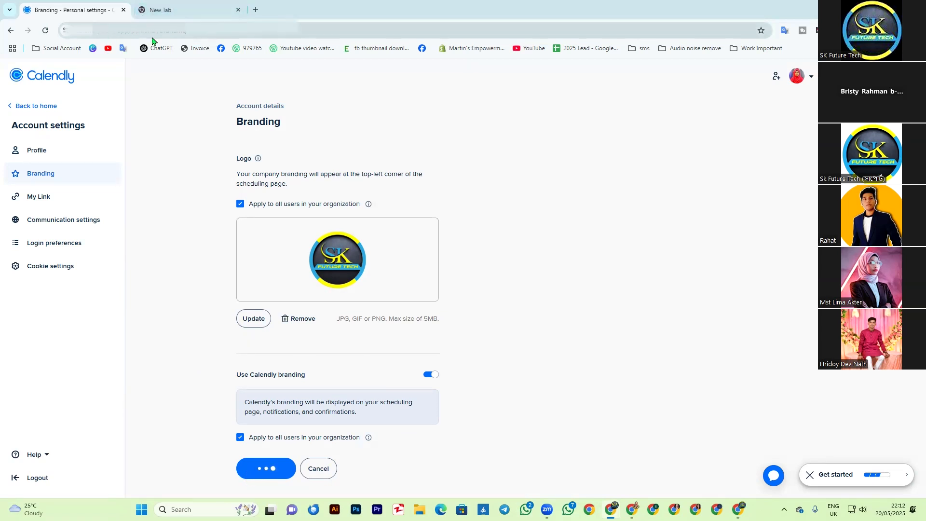
Step: Open the My Link settings and examine the URL of the booking confirmation page in the other Chrome window
{"action": "left_click", "coordinate": [43, 200]}
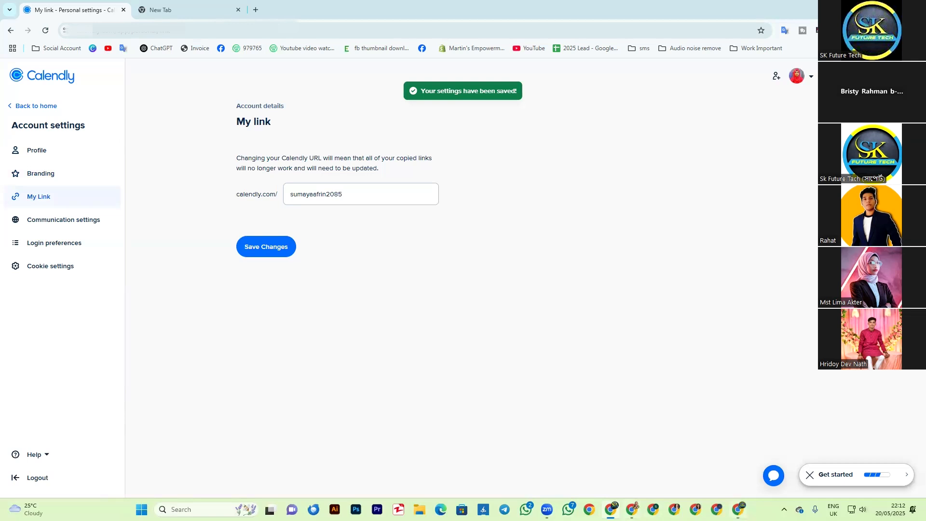
{"action": "left_click", "coordinate": [739, 509]}
{"action": "left_click", "coordinate": [423, 14]}
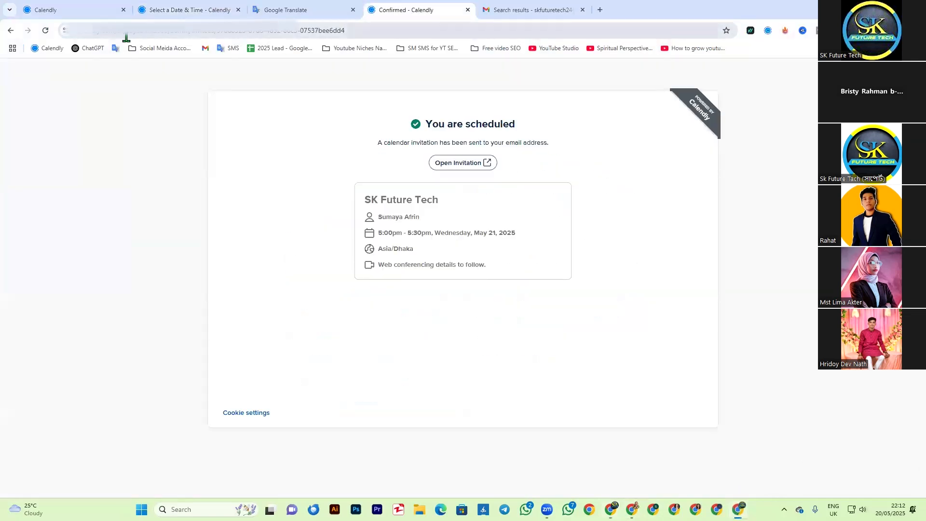
{"action": "left_click_drag", "start_coordinate": [171, 35], "coordinate": [410, 33]}
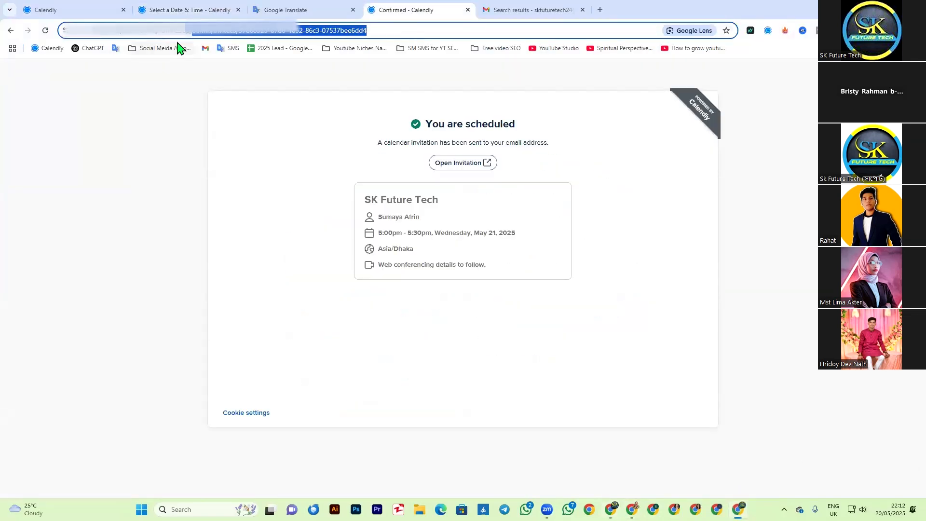
Step: Return to the My Link settings, remove the trailing digits from the personal Calendly URL, and save the change
{"action": "left_click", "coordinate": [611, 510]}
{"action": "left_click_drag", "start_coordinate": [326, 196], "coordinate": [377, 205]}
{"action": "key", "text": "BackSpace"}
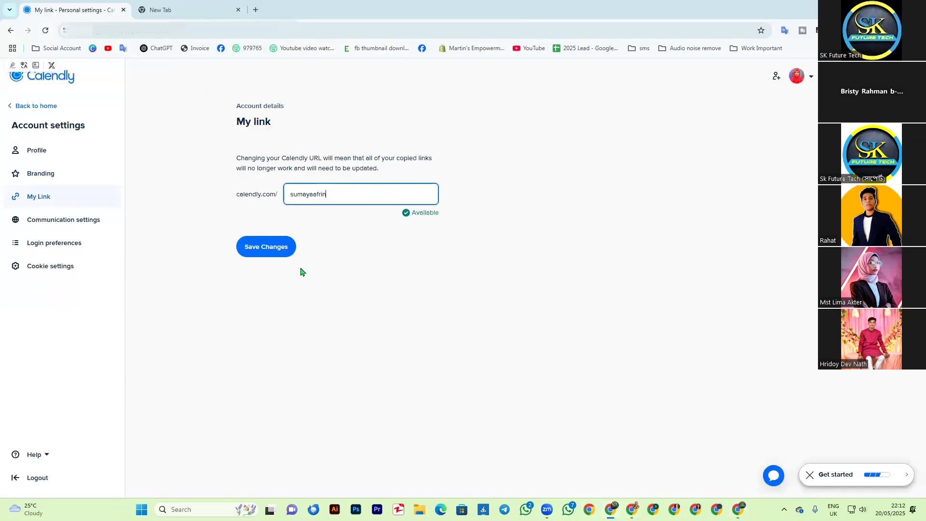
{"action": "left_click", "coordinate": [279, 251]}
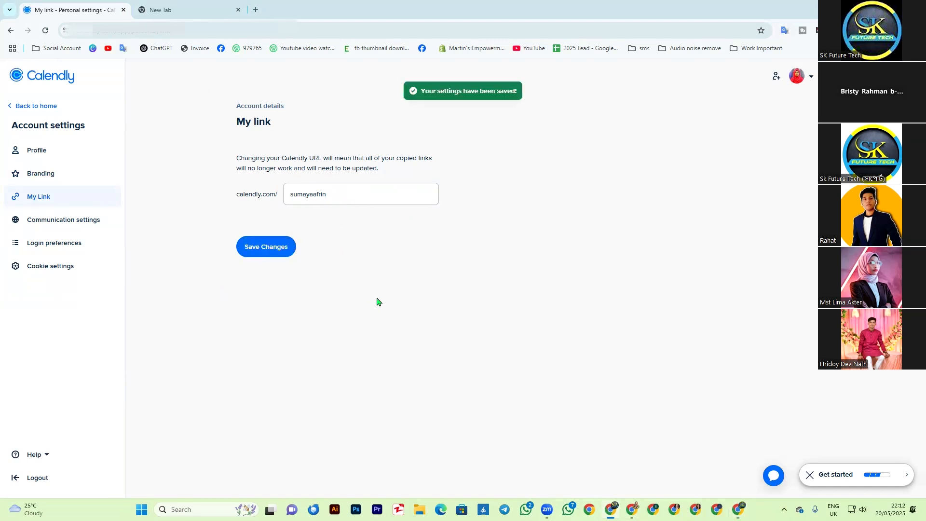
Step: Review the communication settings and login preferences, and reject all optional cookies in the cookie settings
{"action": "left_click", "coordinate": [60, 223]}
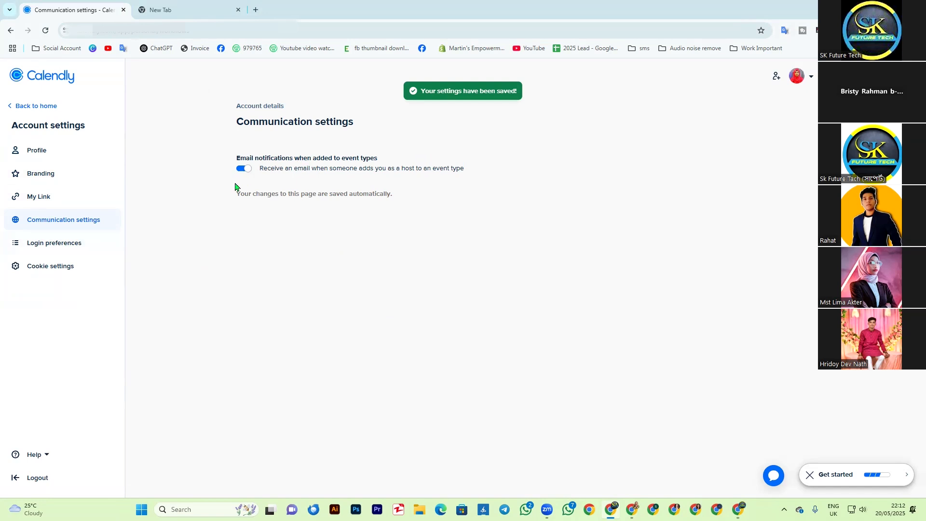
{"action": "left_click", "coordinate": [43, 249]}
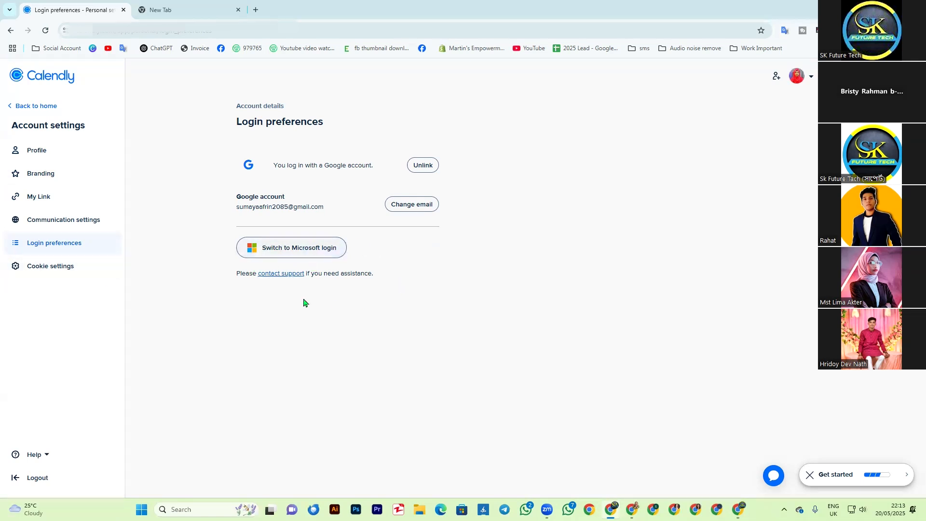
{"action": "left_click", "coordinate": [53, 270]}
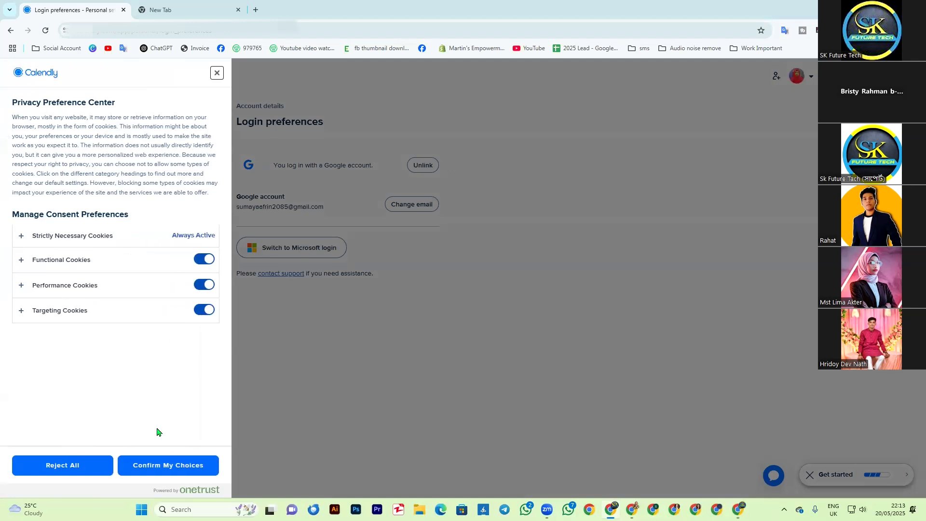
{"action": "left_click", "coordinate": [88, 466]}
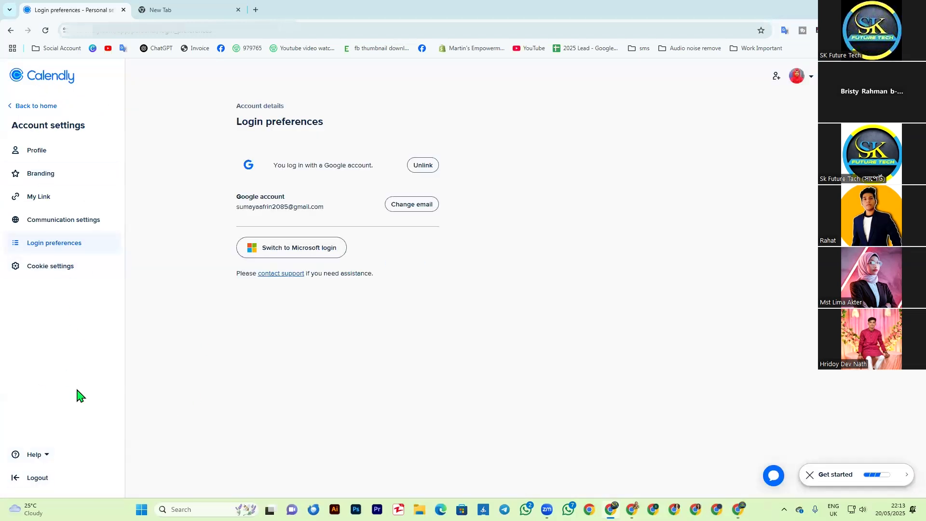
Step: Review the account's Profile, Branding and My Link settings again, including the Welcome Message, without editing them
{"action": "left_click", "coordinate": [43, 157]}
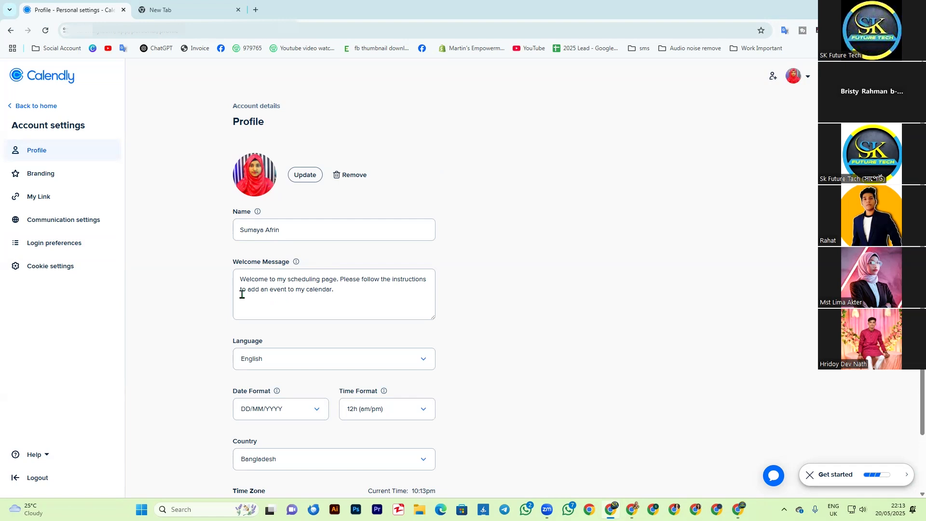
{"action": "left_click_drag", "start_coordinate": [236, 278], "coordinate": [374, 304]}
{"action": "left_click", "coordinate": [484, 318]}
{"action": "scroll", "coordinate": [287, 407], "scroll_direction": "down", "scroll_amount": 1}
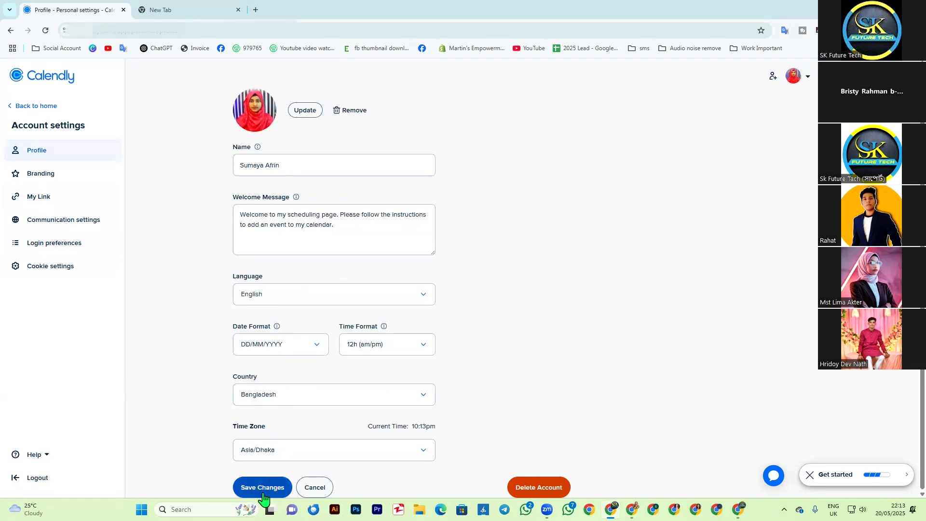
{"action": "left_click", "coordinate": [43, 175]}
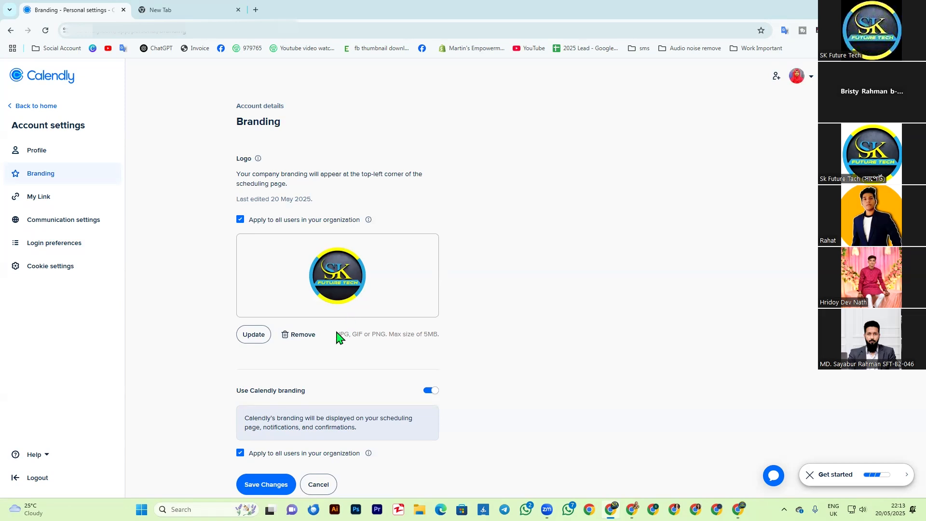
{"action": "left_click", "coordinate": [37, 201]}
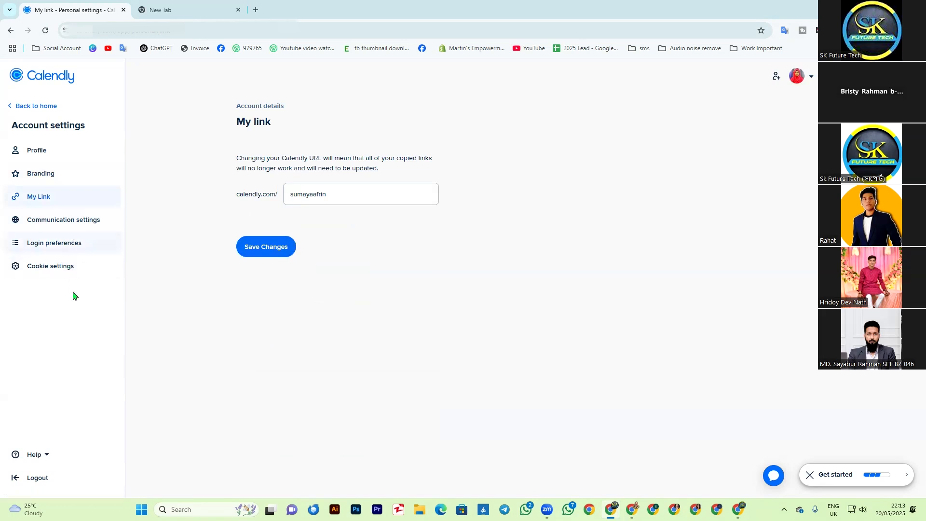
Step: Return to the event types, copy the SK Future Tech booking link, and open its booking page
{"action": "left_click", "coordinate": [14, 108]}
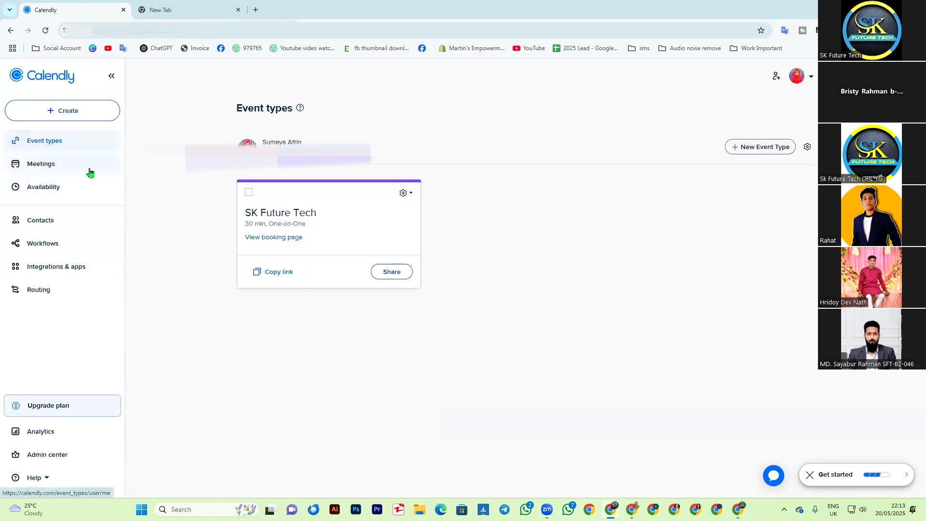
{"action": "left_click", "coordinate": [271, 271]}
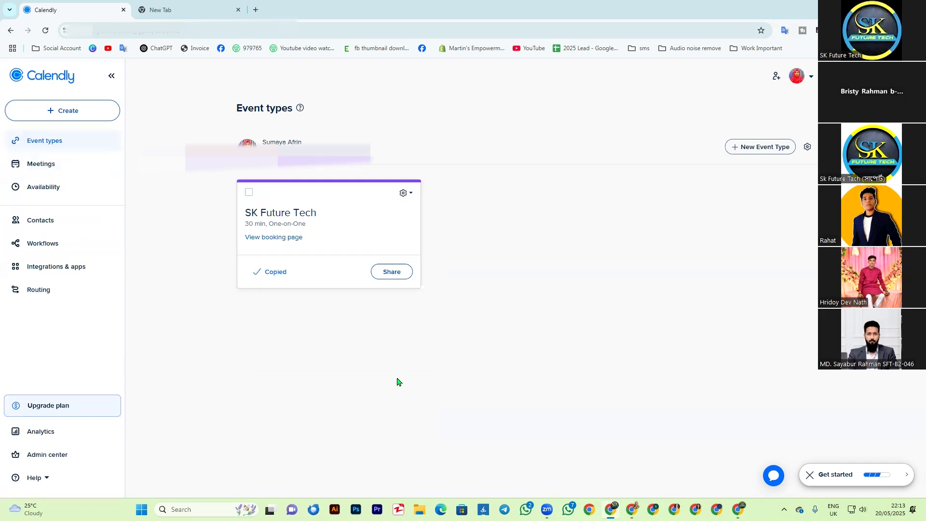
{"action": "left_click", "coordinate": [265, 238]}
{"action": "left_click", "coordinate": [354, 10]}
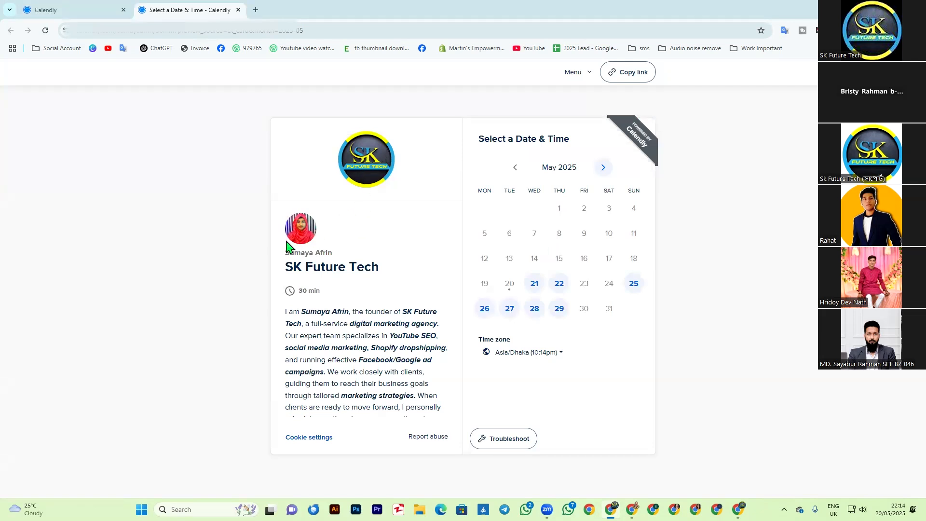
Step: Examine the booking page's host name, event title, duration and full event description
{"action": "triple_click", "coordinate": [284, 260]}
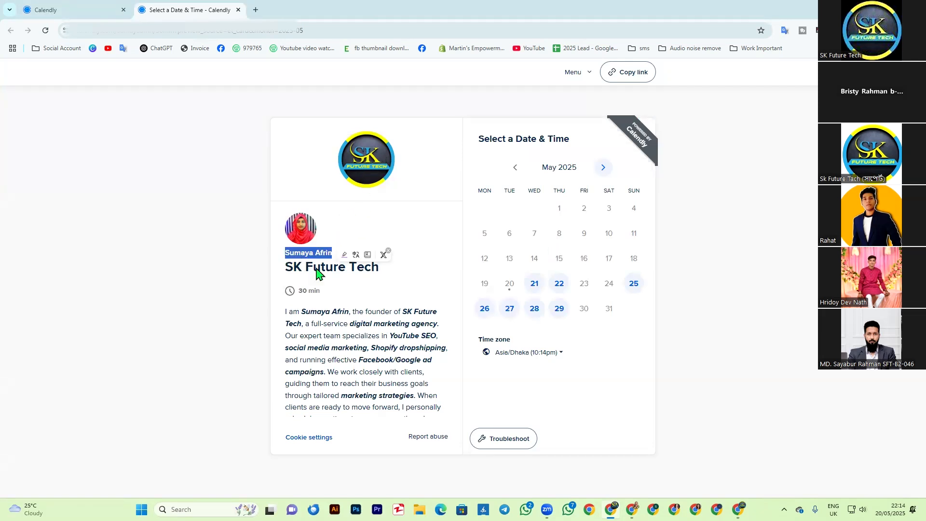
{"action": "triple_click", "coordinate": [289, 268]}
{"action": "left_click", "coordinate": [239, 296]}
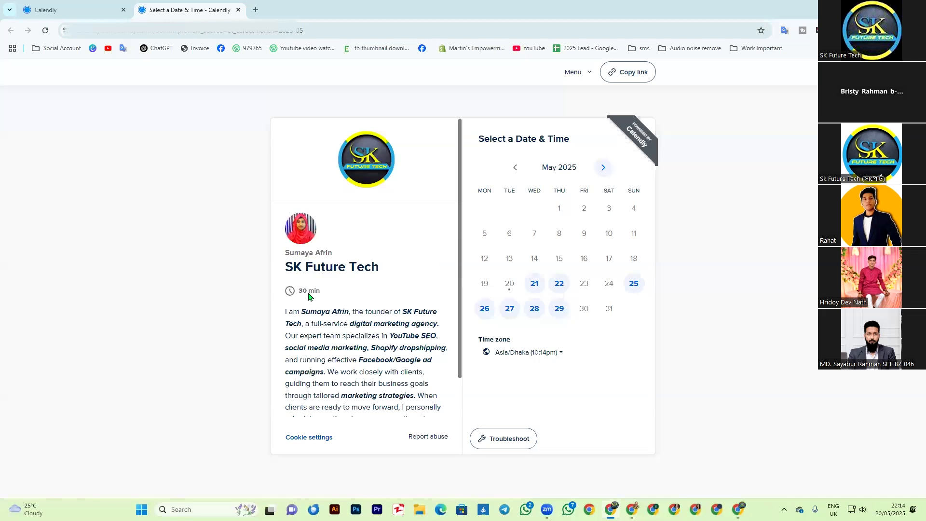
{"action": "scroll", "coordinate": [346, 332], "scroll_direction": "down", "scroll_amount": 1}
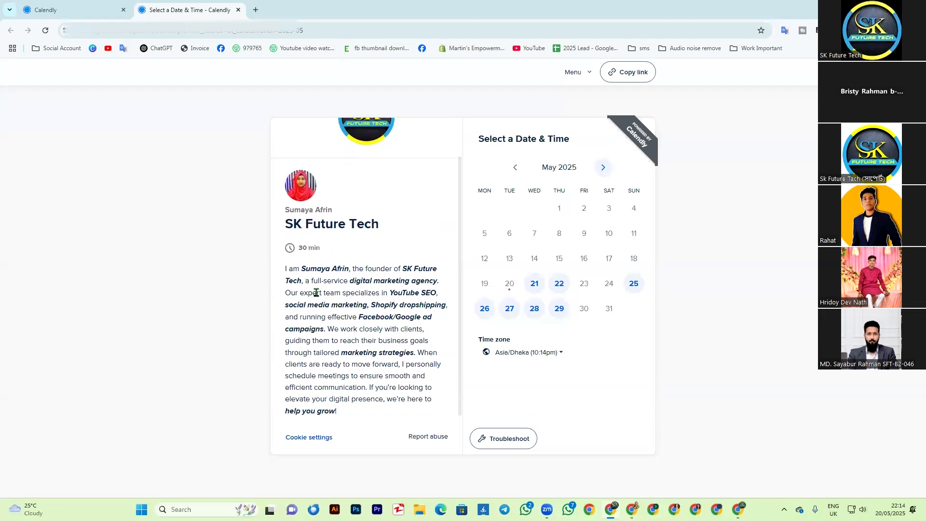
{"action": "left_click_drag", "start_coordinate": [321, 346], "coordinate": [368, 407]}
{"action": "left_click", "coordinate": [217, 333]}
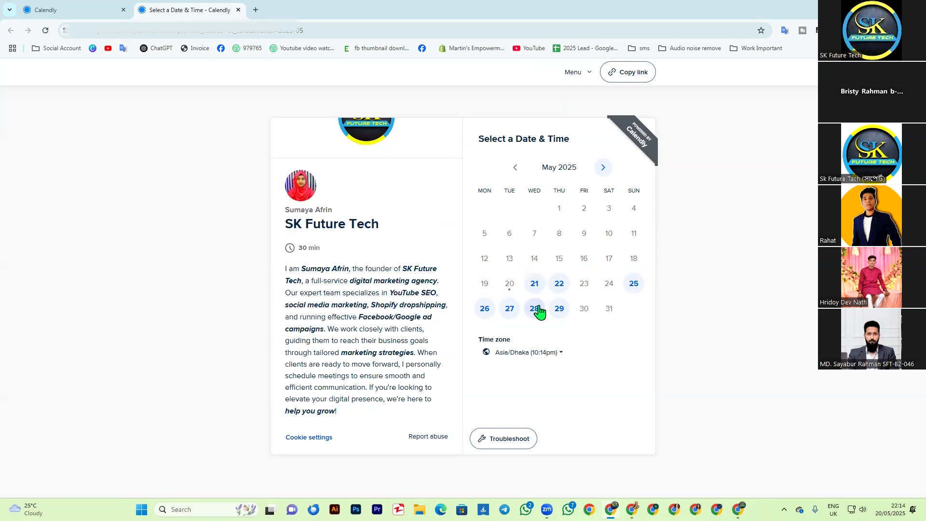
Step: Check the available booking times for May 21 and May 22, using the booking page in the other Chrome window
{"action": "left_click", "coordinate": [560, 286]}
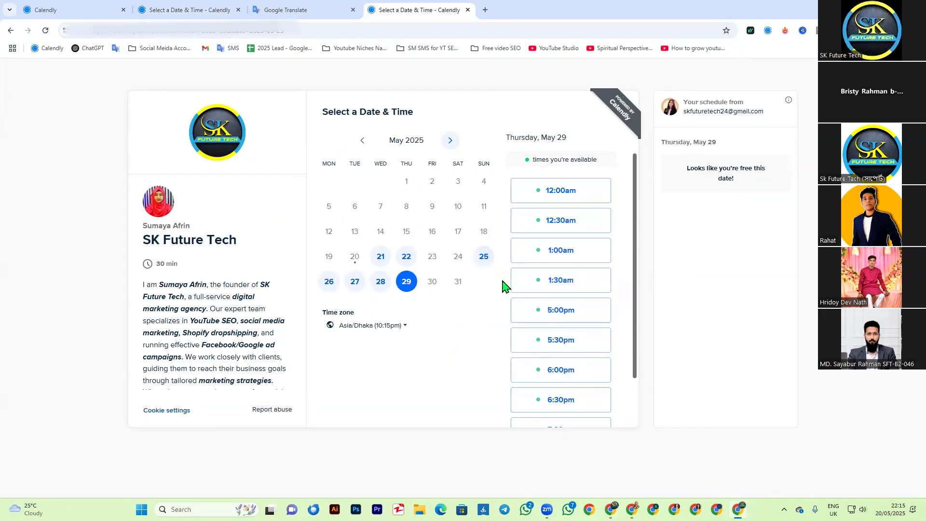
{"action": "left_click", "coordinate": [382, 258]}
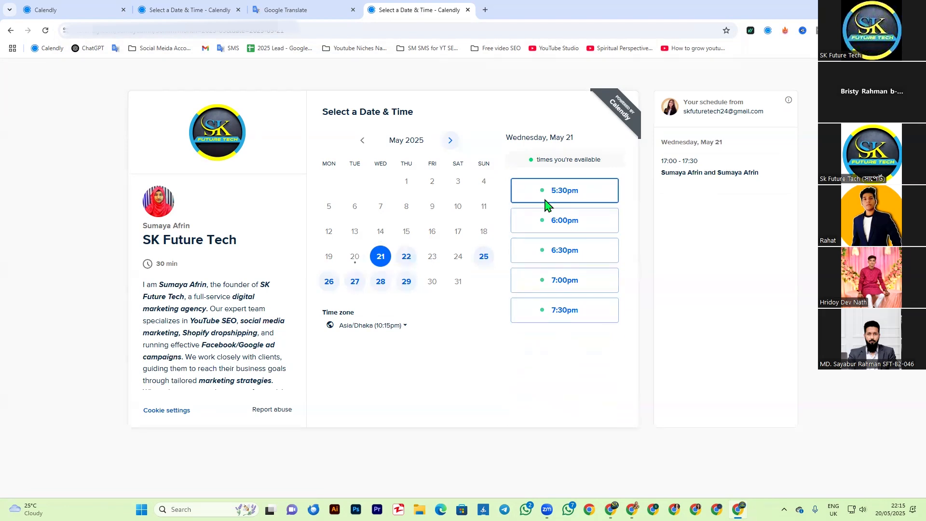
{"action": "left_click", "coordinate": [406, 256]}
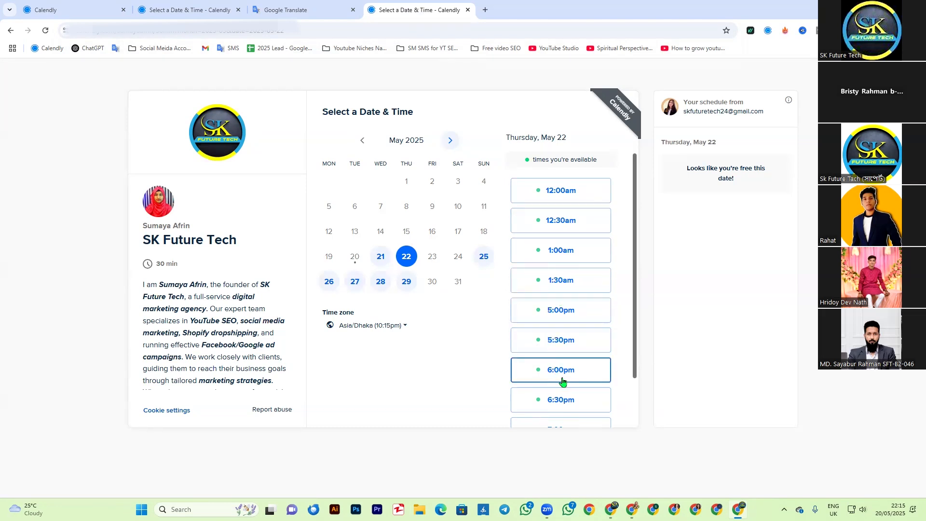
{"action": "scroll", "coordinate": [572, 389], "scroll_direction": "down", "scroll_amount": 2}
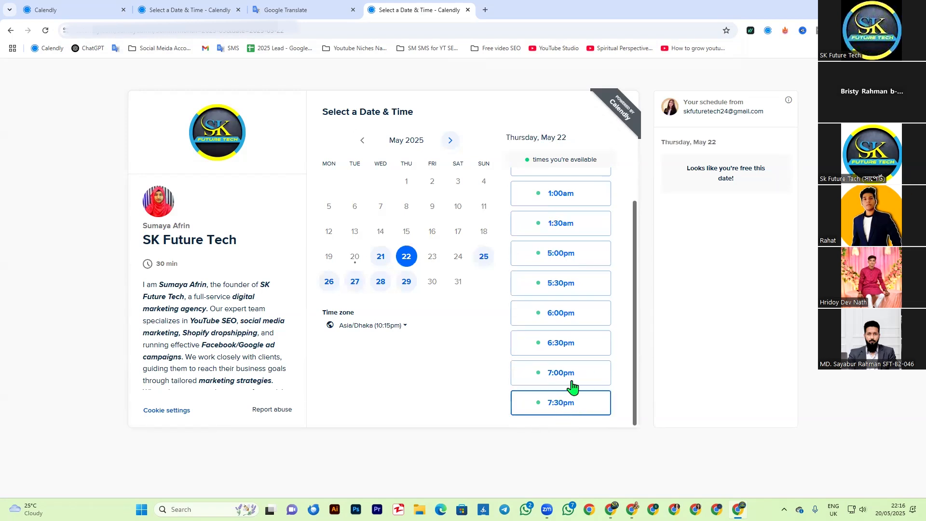
{"action": "scroll", "coordinate": [565, 314], "scroll_direction": "up", "scroll_amount": 2}
{"action": "scroll", "coordinate": [558, 384], "scroll_direction": "down", "scroll_amount": 2}
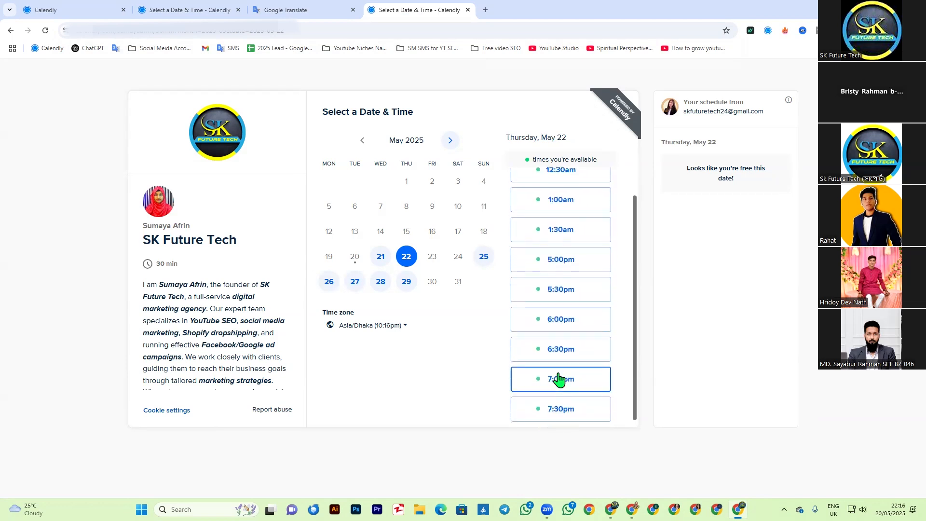
{"action": "scroll", "coordinate": [545, 383], "scroll_direction": "up", "scroll_amount": 2}
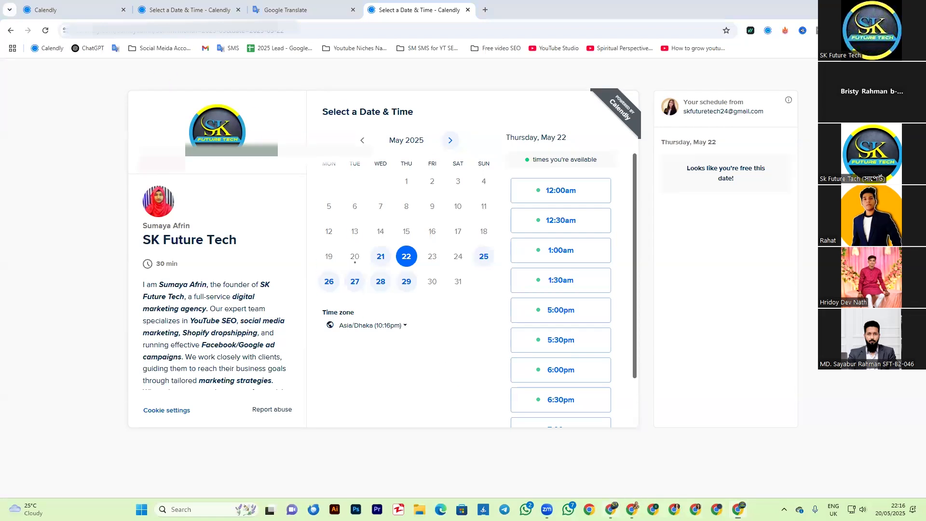
Step: Check the weekly hours in the Availability schedule against the booking page, and select the 12:00am slot for May 22
{"action": "left_click", "coordinate": [611, 509]}
{"action": "left_click", "coordinate": [45, 188]}
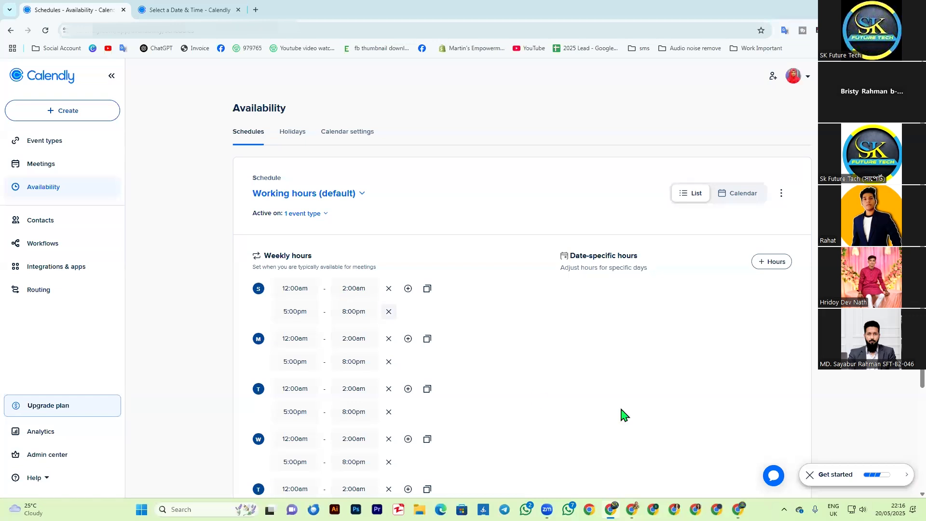
{"action": "mouse_move", "coordinate": [738, 510]}
{"action": "left_click", "coordinate": [738, 509]}
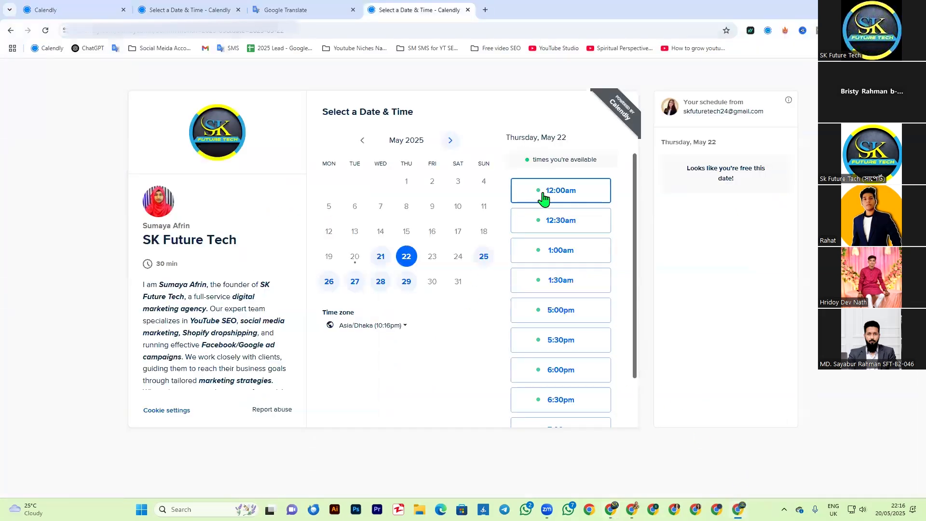
{"action": "left_click", "coordinate": [572, 200]}
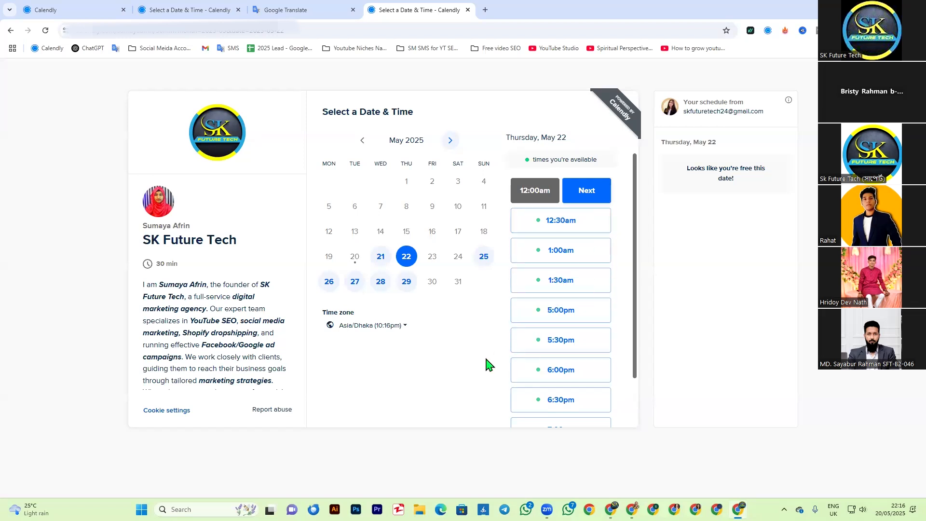
Step: Compare the full lists of bookable times for May 21 and May 22 on the booking page
{"action": "left_click", "coordinate": [380, 262]}
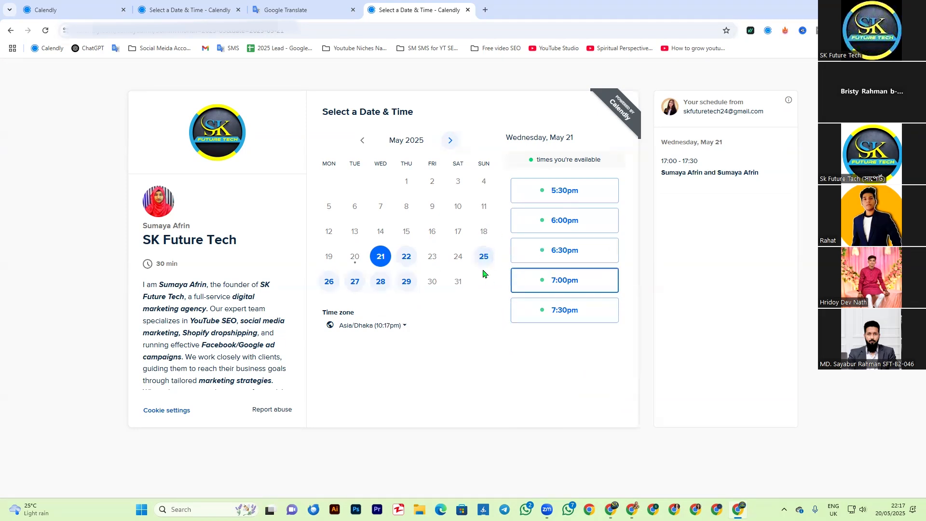
{"action": "left_click", "coordinate": [407, 260]}
{"action": "scroll", "coordinate": [562, 296], "scroll_direction": "down", "scroll_amount": 2}
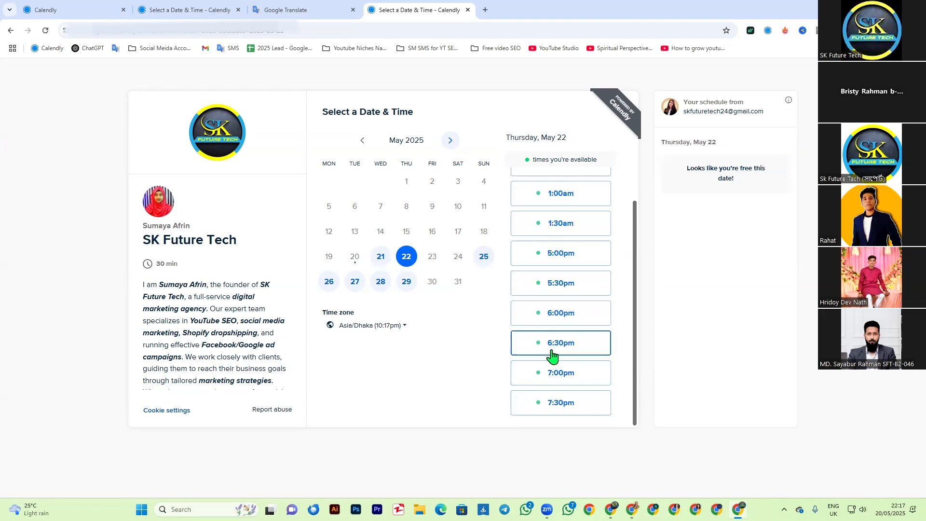
{"action": "scroll", "coordinate": [549, 386], "scroll_direction": "up", "scroll_amount": 1}
{"action": "scroll", "coordinate": [549, 366], "scroll_direction": "up", "scroll_amount": 1}
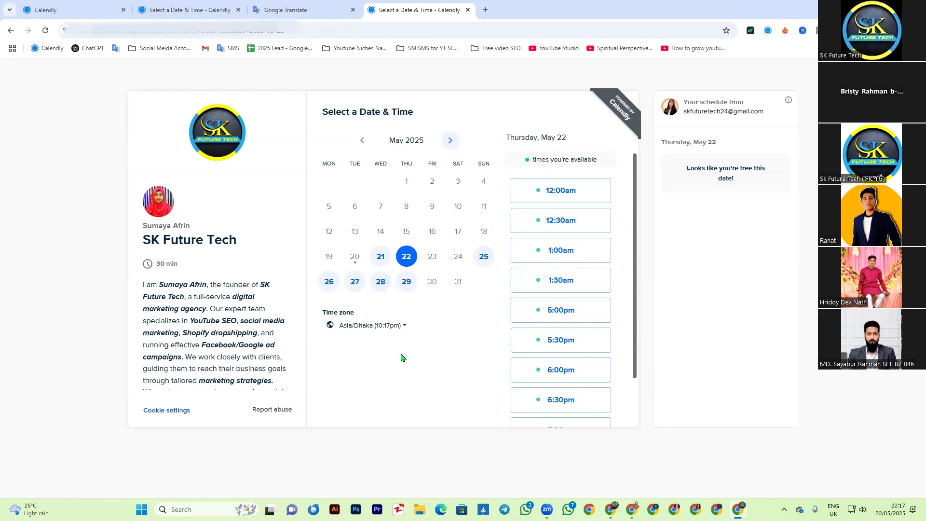
{"action": "scroll", "coordinate": [290, 398], "scroll_direction": "down", "scroll_amount": 3}
{"action": "scroll", "coordinate": [289, 398], "scroll_direction": "up", "scroll_amount": 3}
Step: Return to the Calendly account window and view the event types, the meetings and the Availability schedule
{"action": "key", "text": "alt+Tab"}
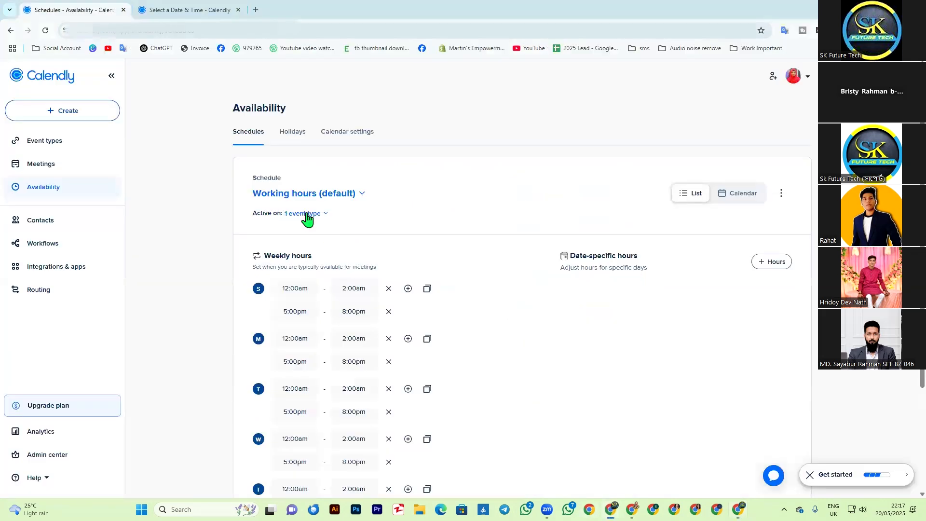
{"action": "left_click", "coordinate": [39, 152]}
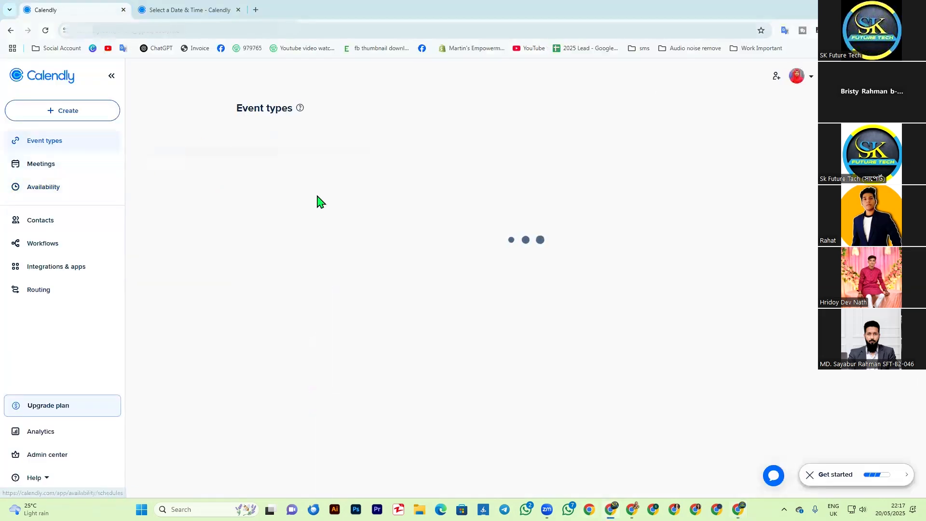
{"action": "left_click", "coordinate": [19, 166]}
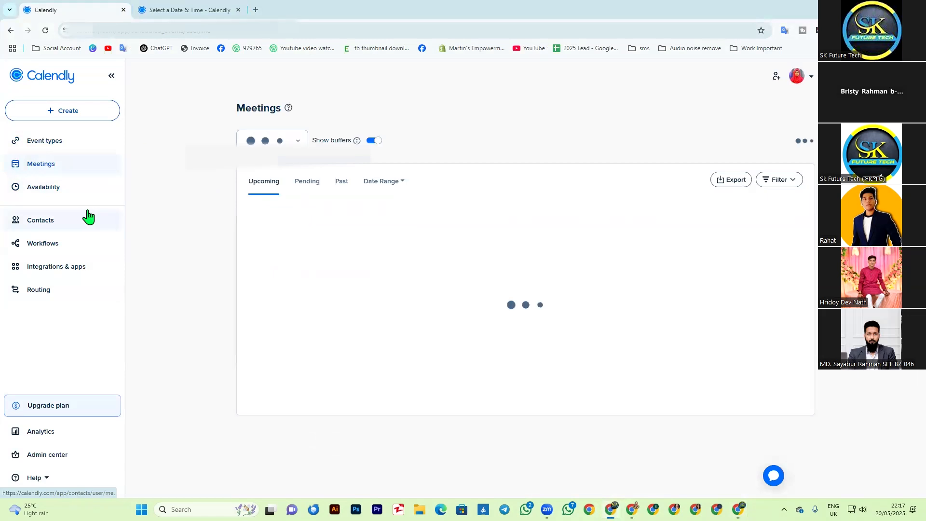
{"action": "left_click", "coordinate": [37, 188]}
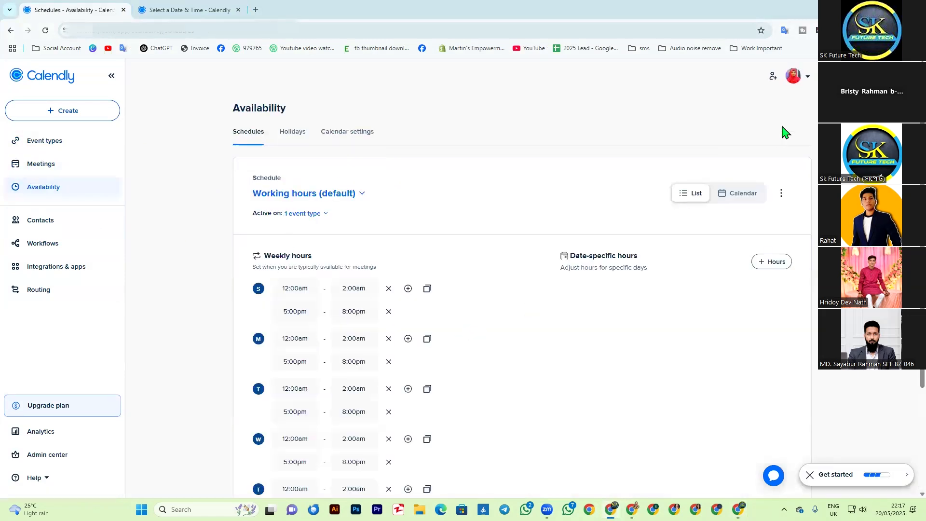